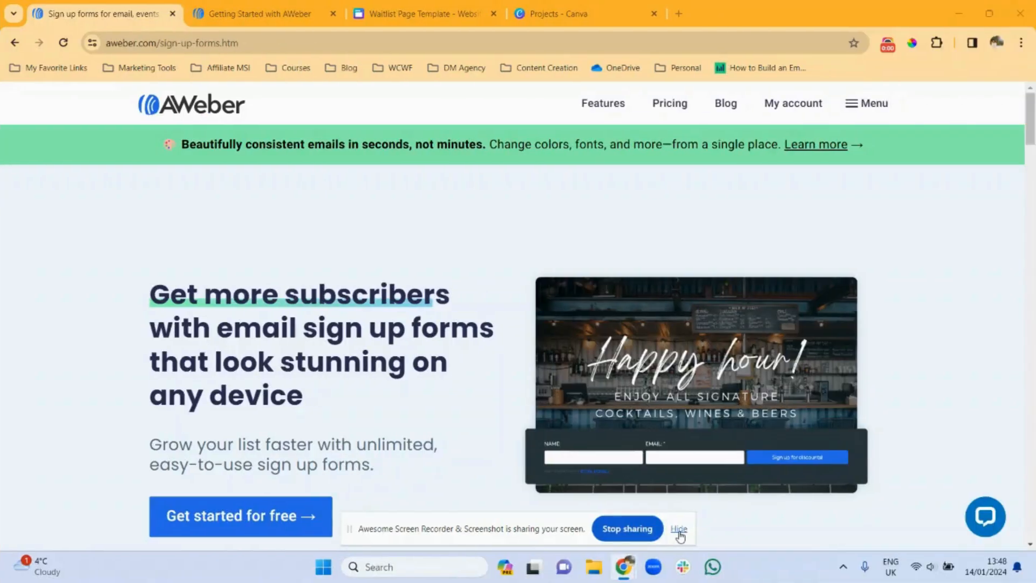
Step: Open AWeber's Sign Up Forms page and start creating a new sign up form for a website
click(678, 530)
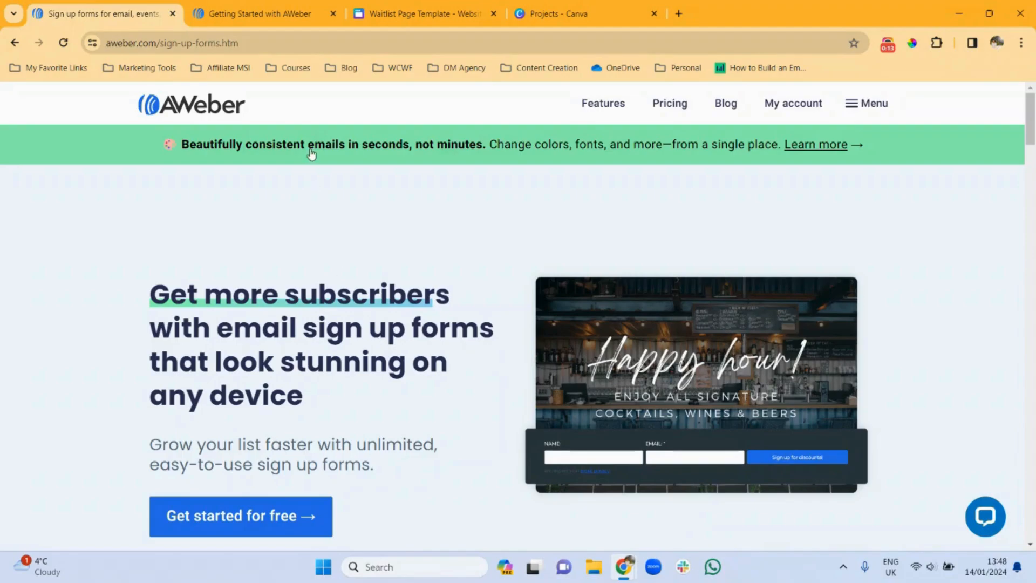
click(275, 14)
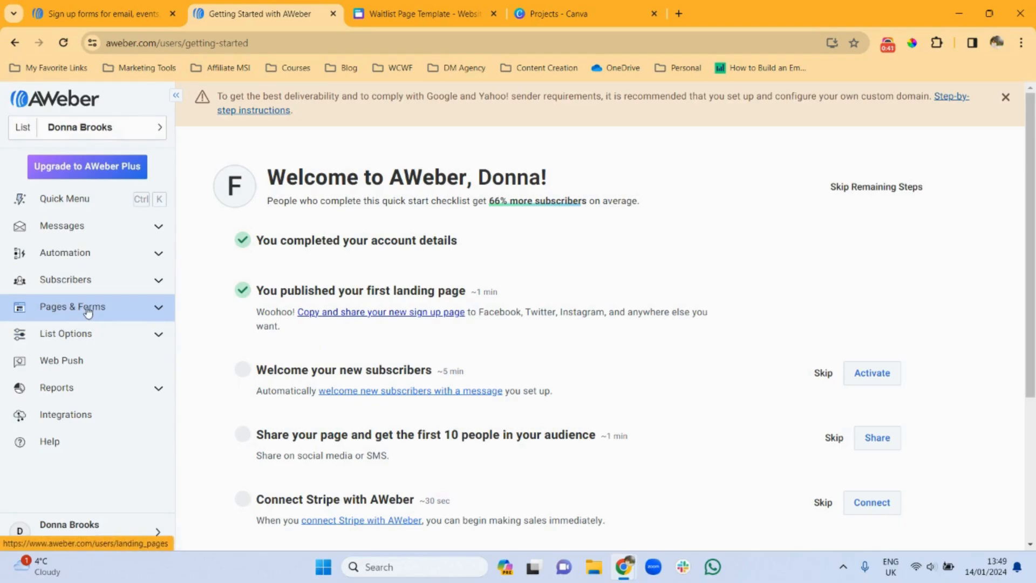
click(159, 310)
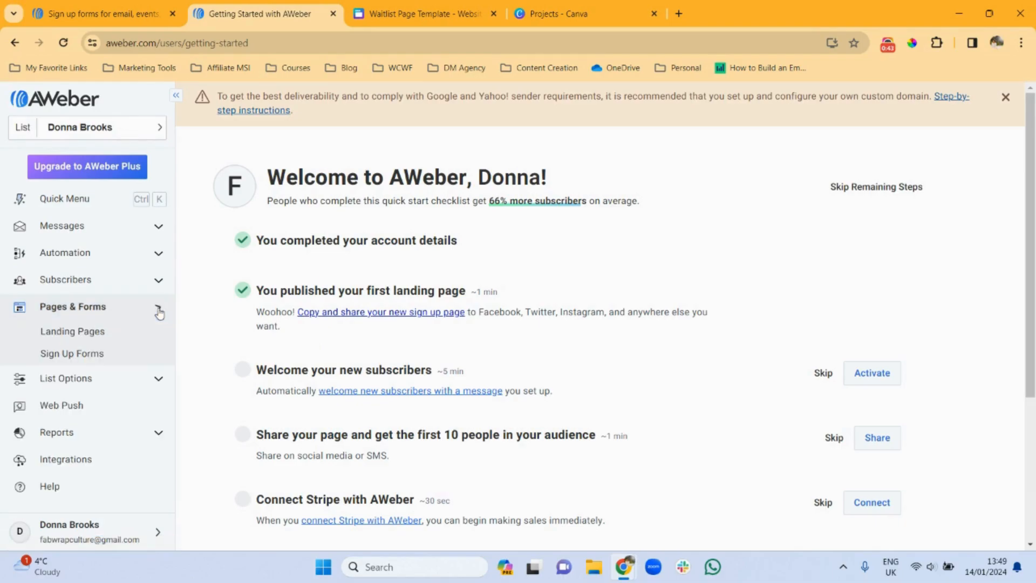
click(95, 359)
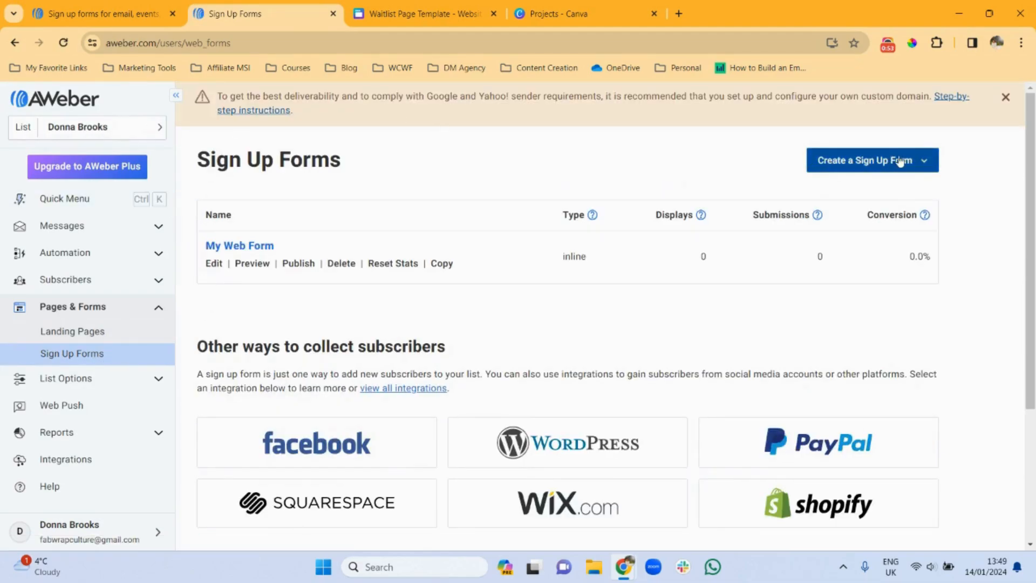
click(924, 164)
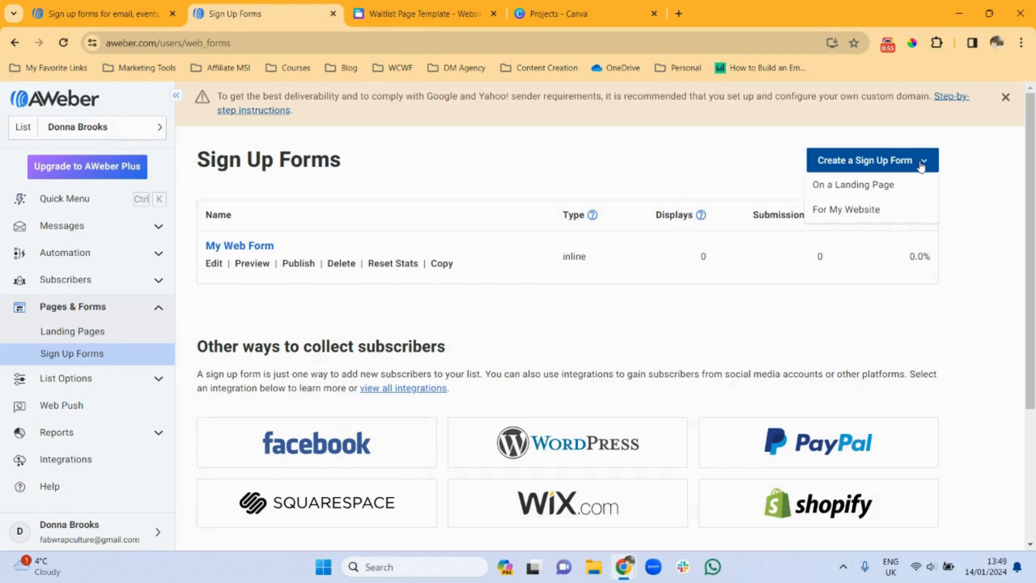
click(828, 216)
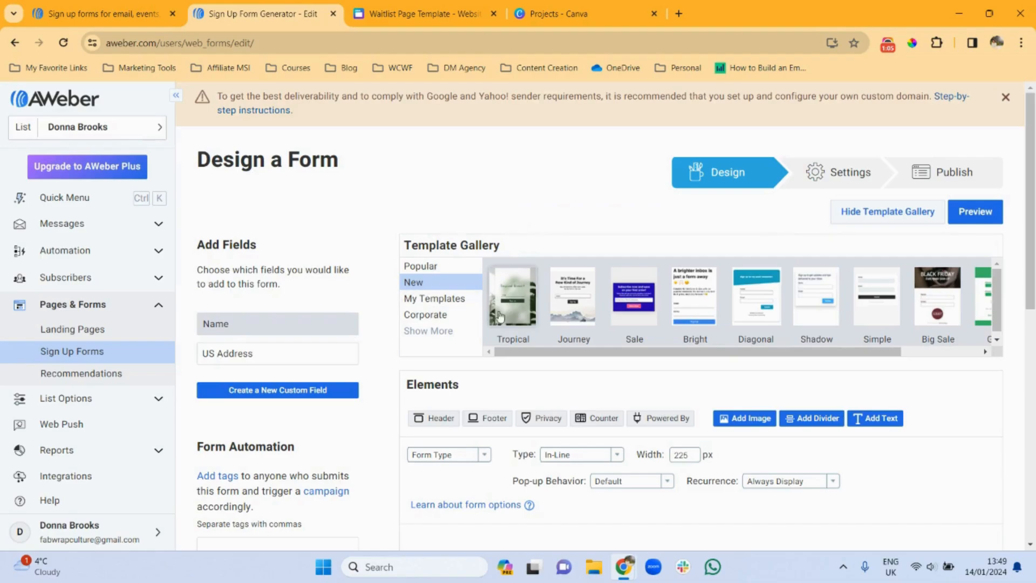
Step: Load the Simple template in its Basic variant from the New template category into the form
click(887, 322)
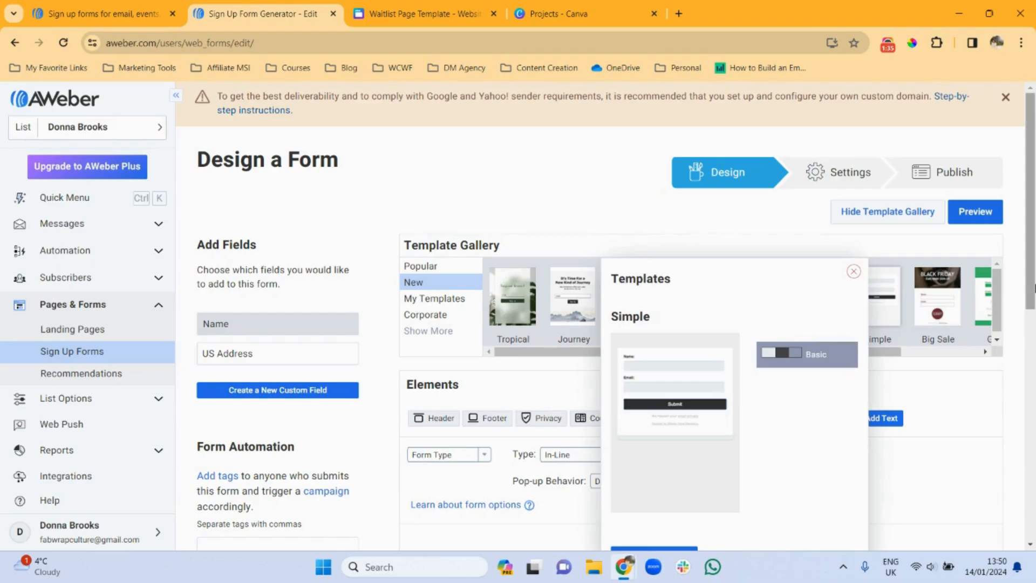
scroll(642, 458, down, 2)
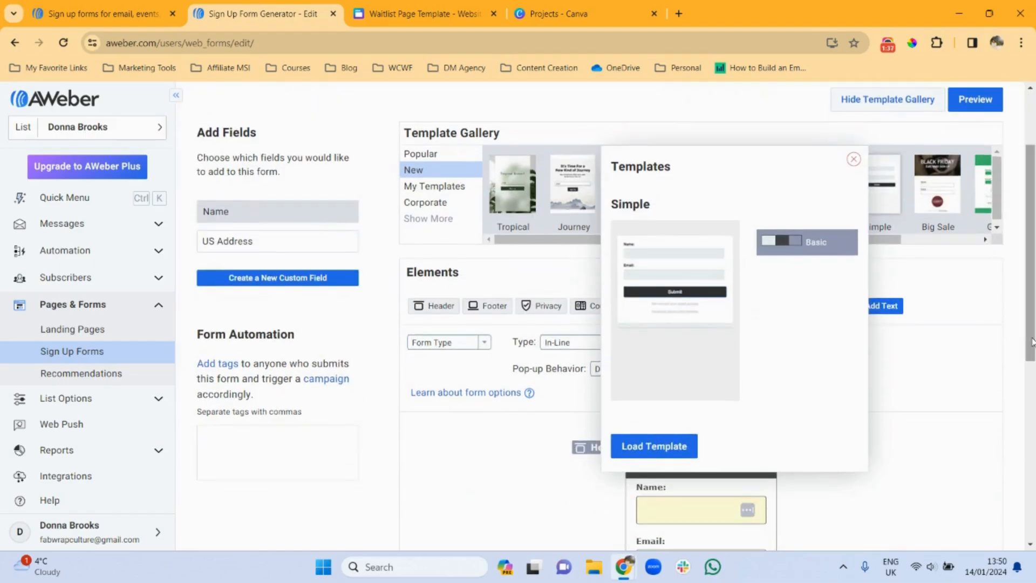
click(638, 455)
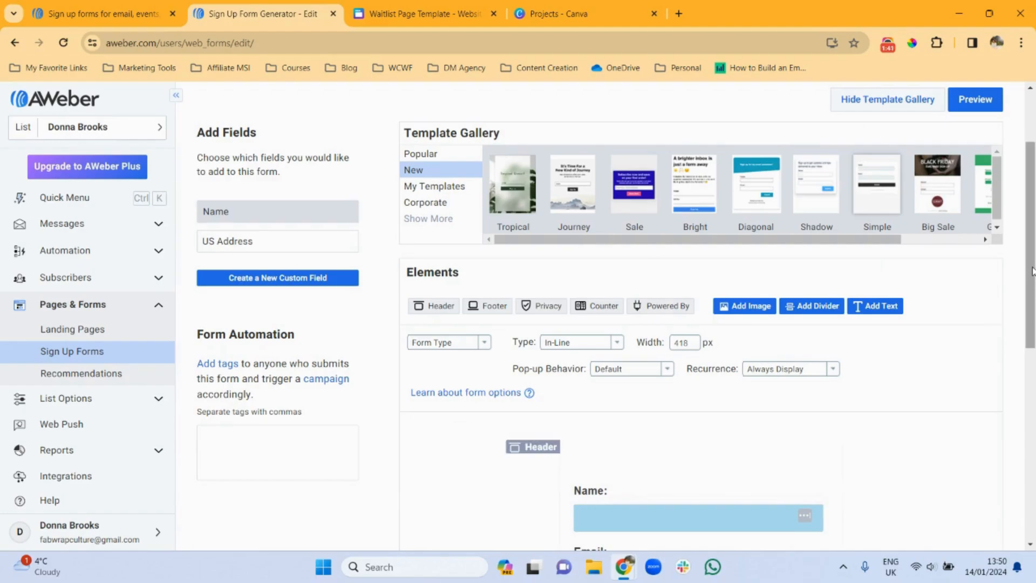
Step: Delete the Name field from the form
drag(1032, 271, 1032, 329)
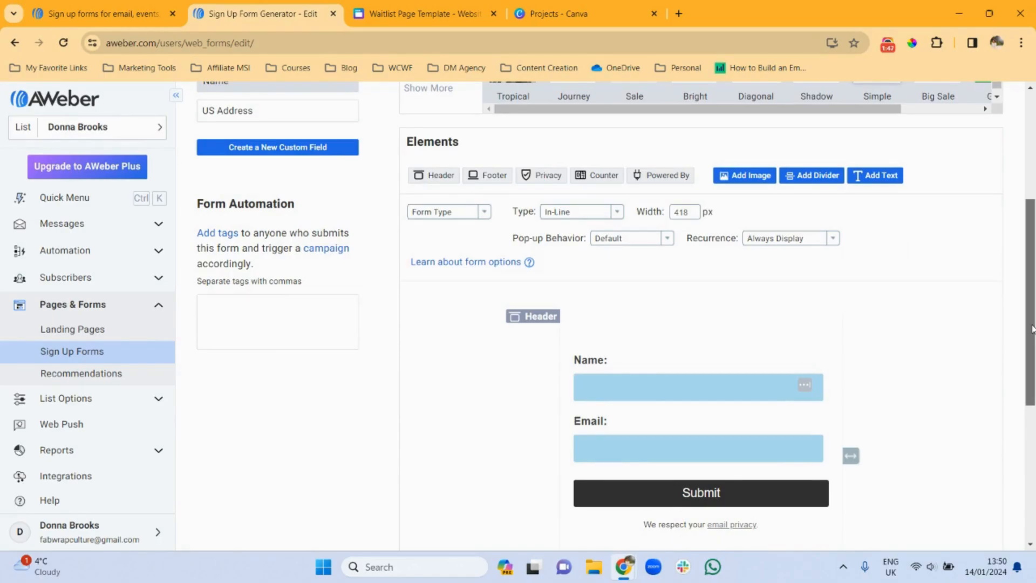
drag(1033, 329, 1033, 341)
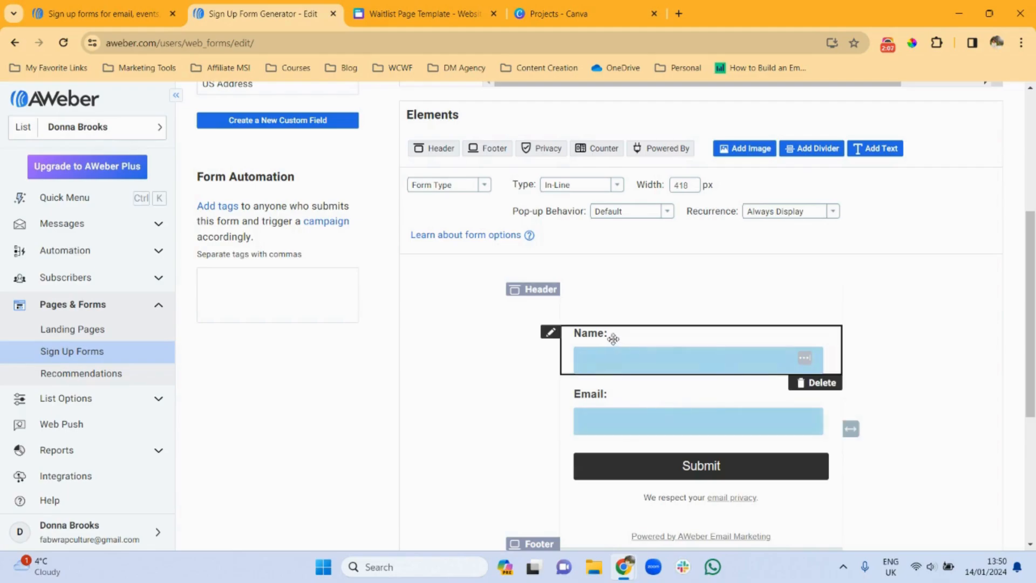
click(812, 385)
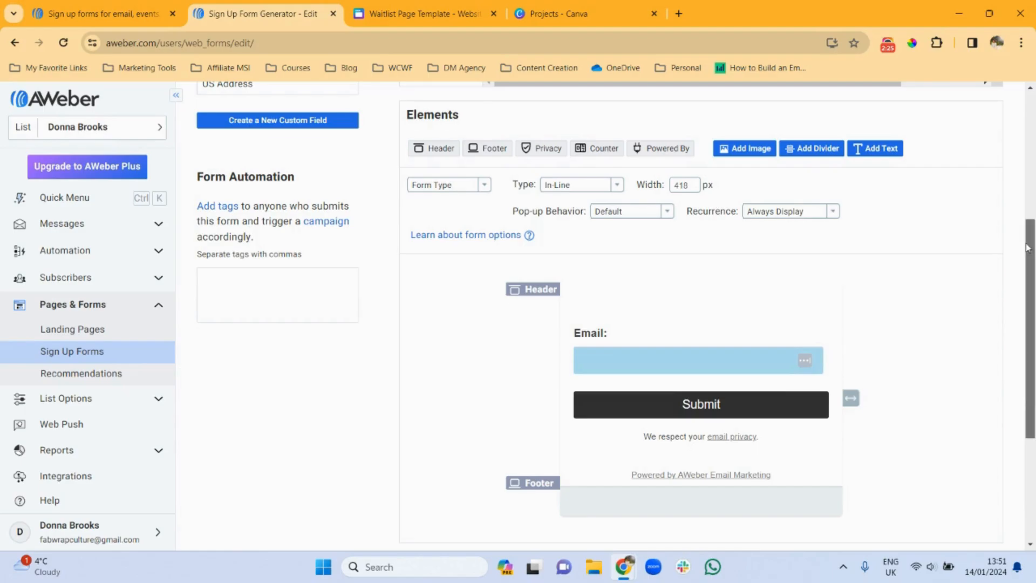
Step: Add a Name field collected as a single Full Name, save it, and move it above the Email field
drag(1028, 249, 1025, 180)
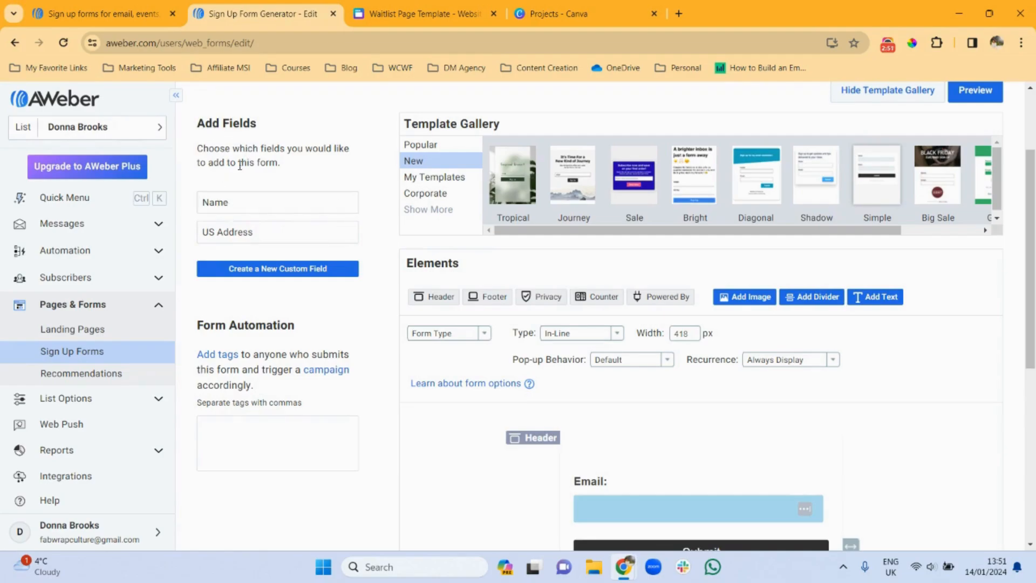
click(219, 209)
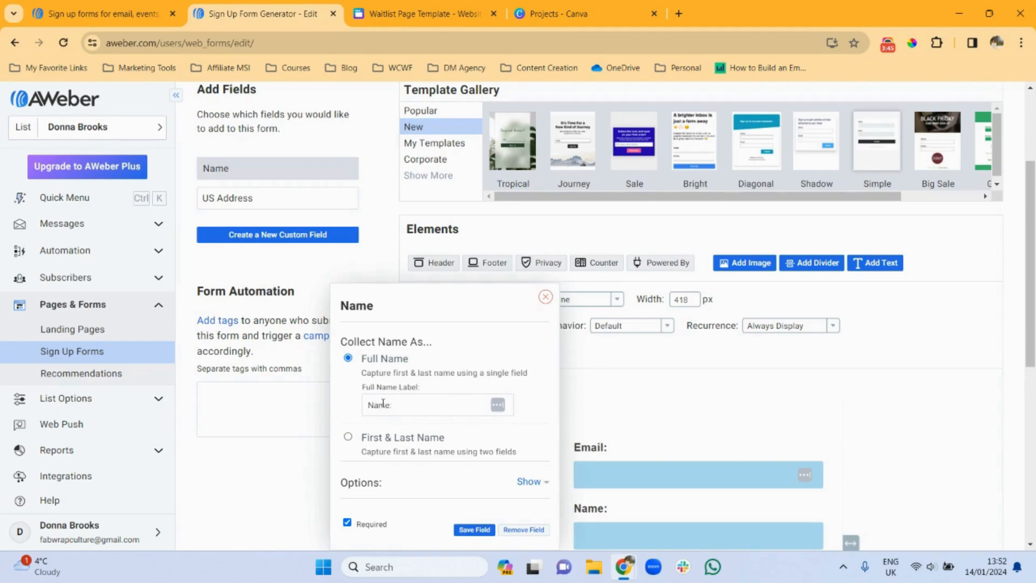
click(348, 438)
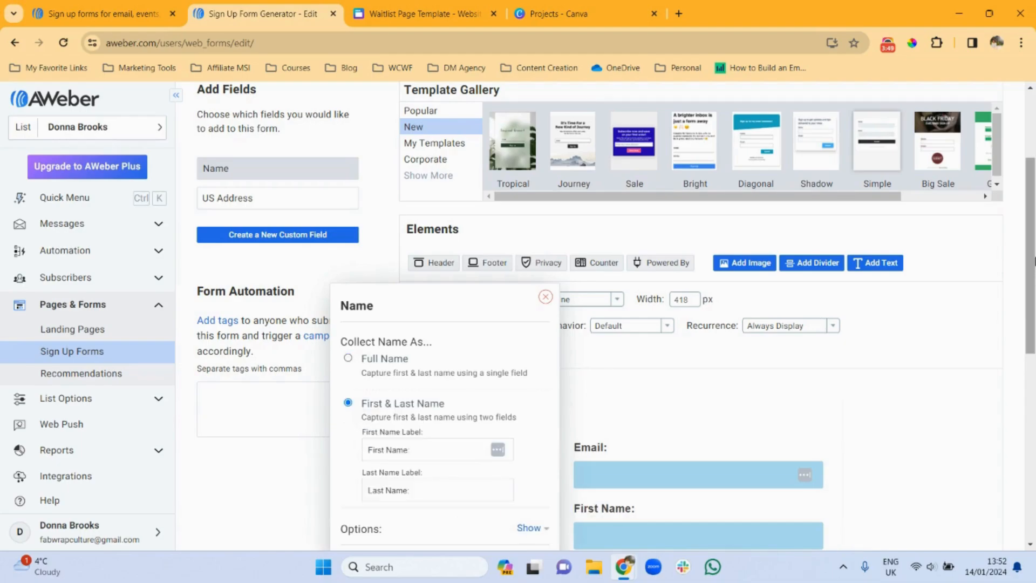
scroll(1032, 318, down, 1)
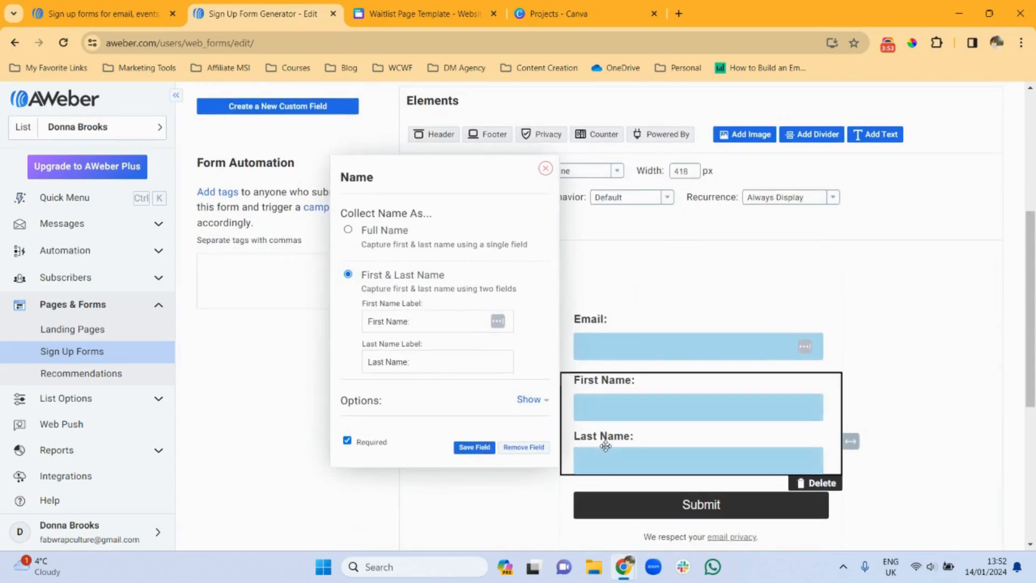
click(348, 232)
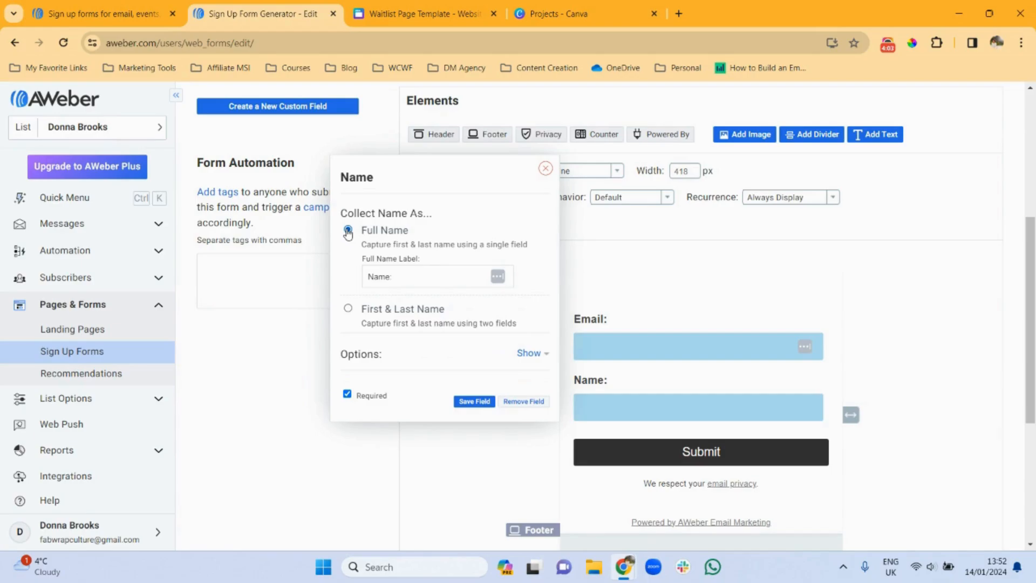
click(482, 404)
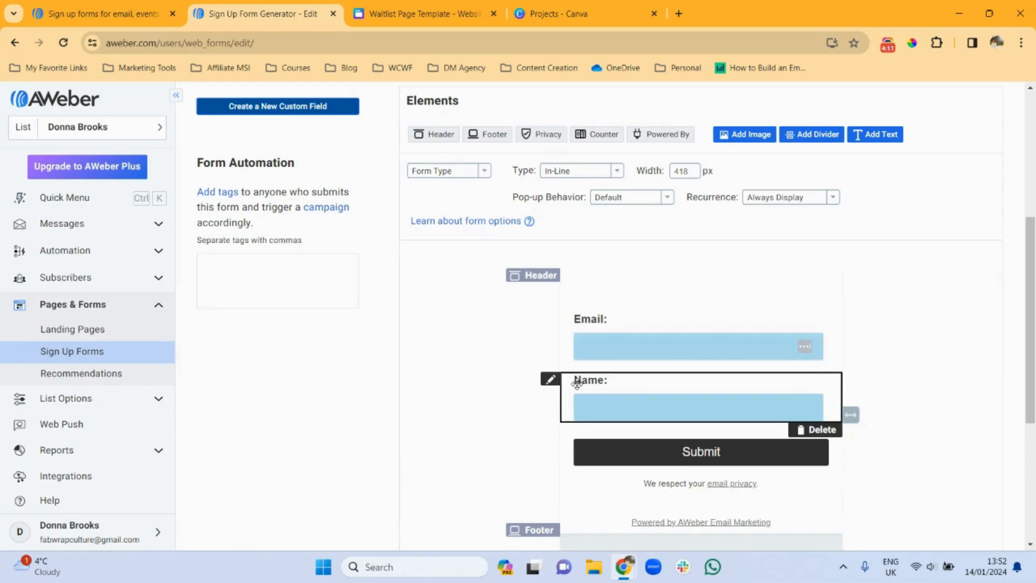
drag(577, 384, 582, 314)
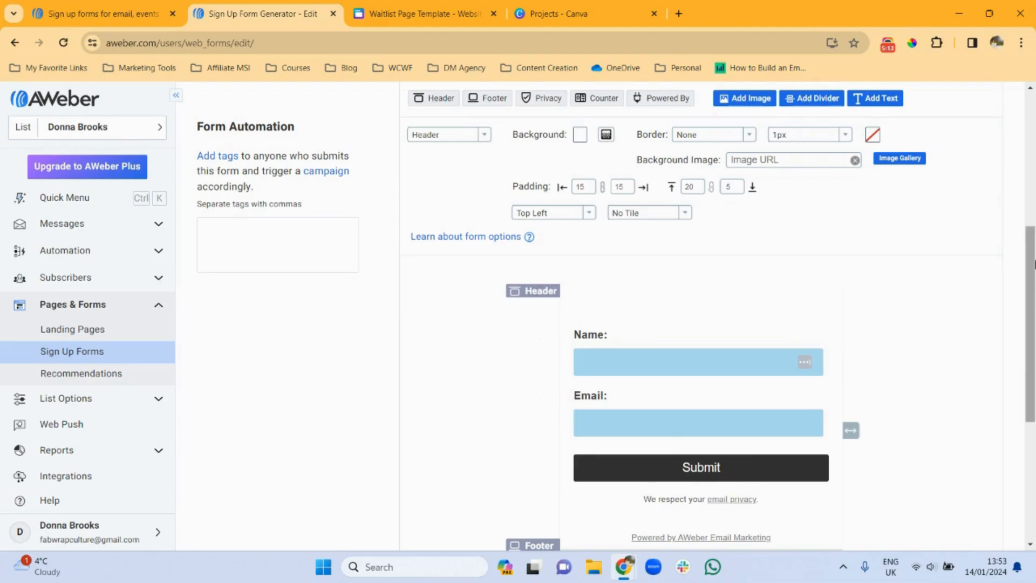
Step: Enter "Where can I send more information about our prelaunch?" as the form's header text
drag(1033, 268, 1033, 244)
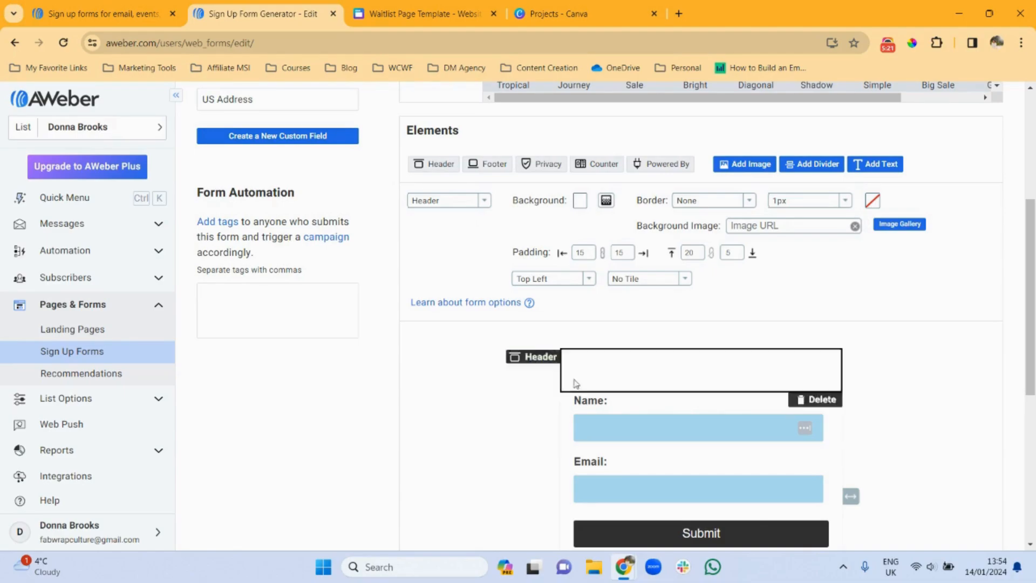
click(703, 368)
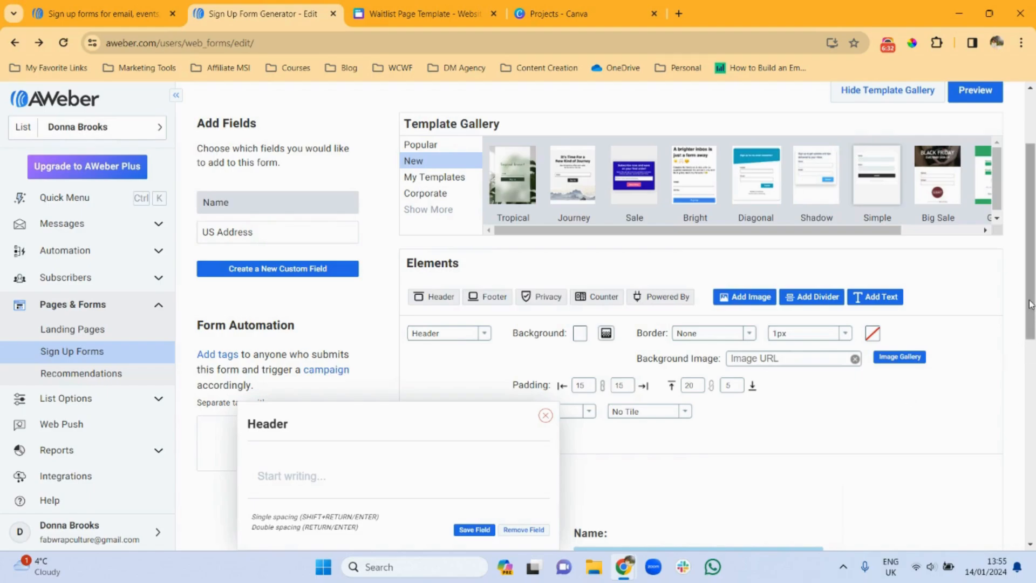
drag(1031, 305, 1031, 326)
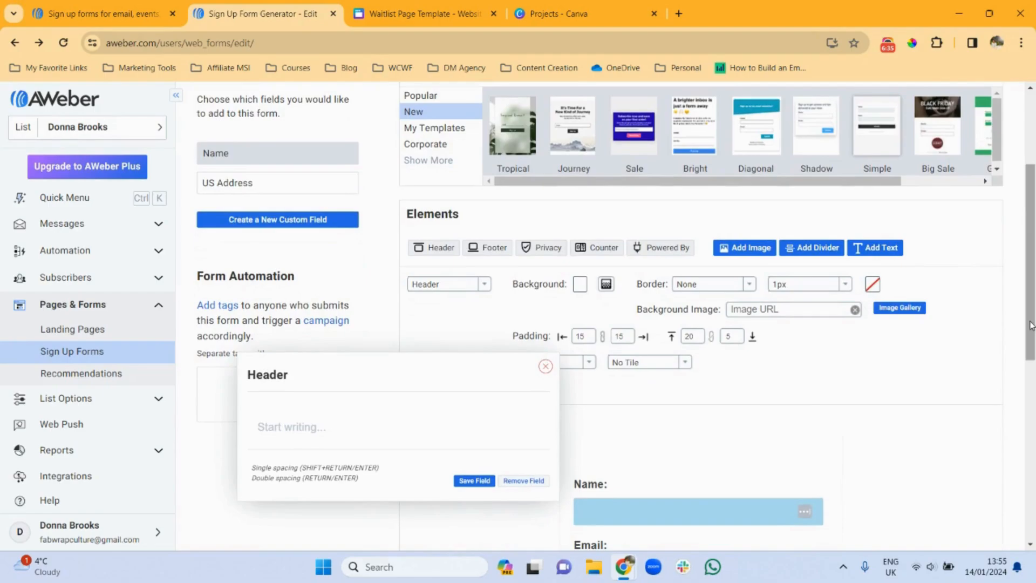
click(406, 409)
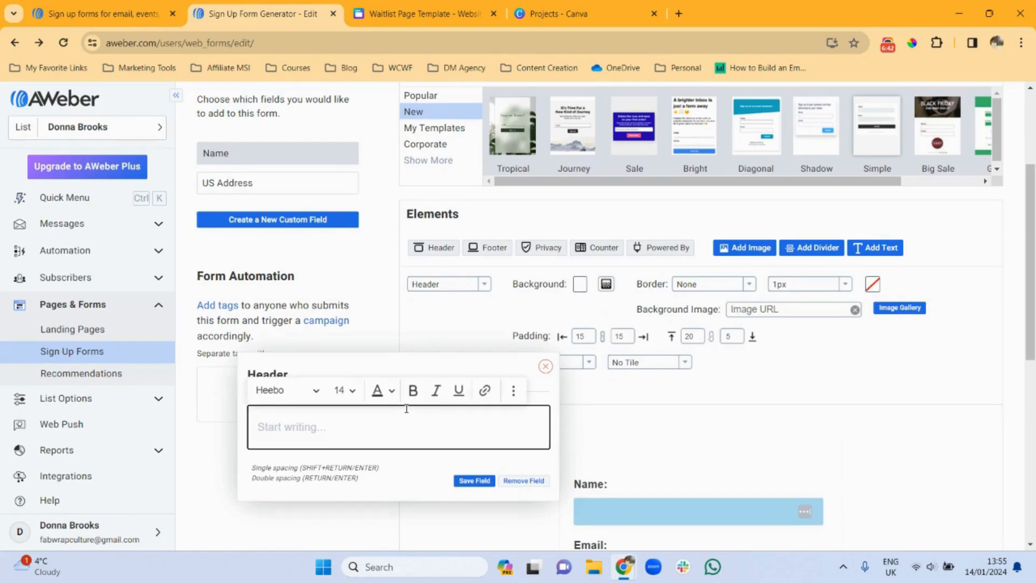
text(Where can i)
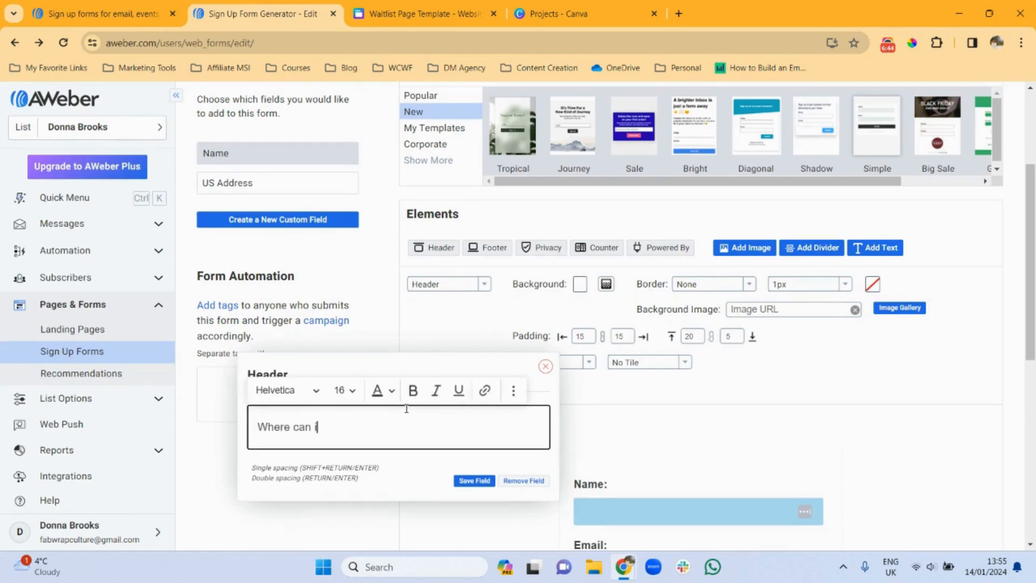
key(BackSpace)
text(I send more information about o)
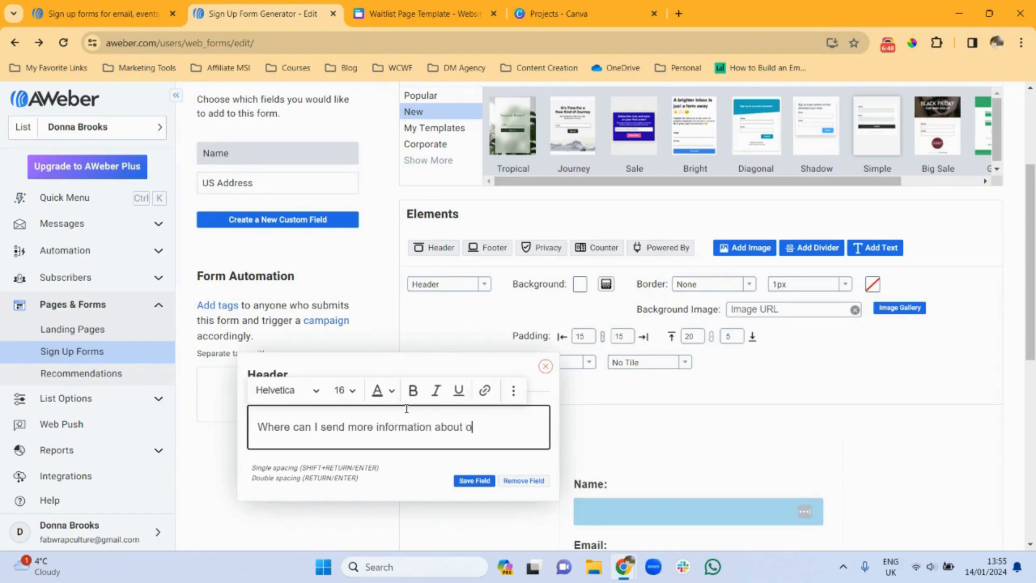
text(ur prelau)
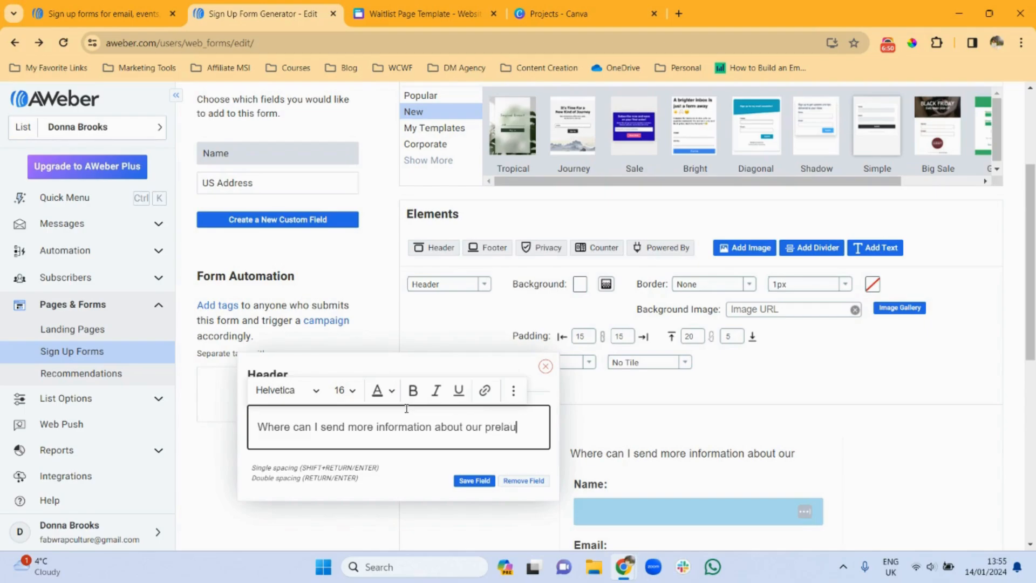
text(nch?)
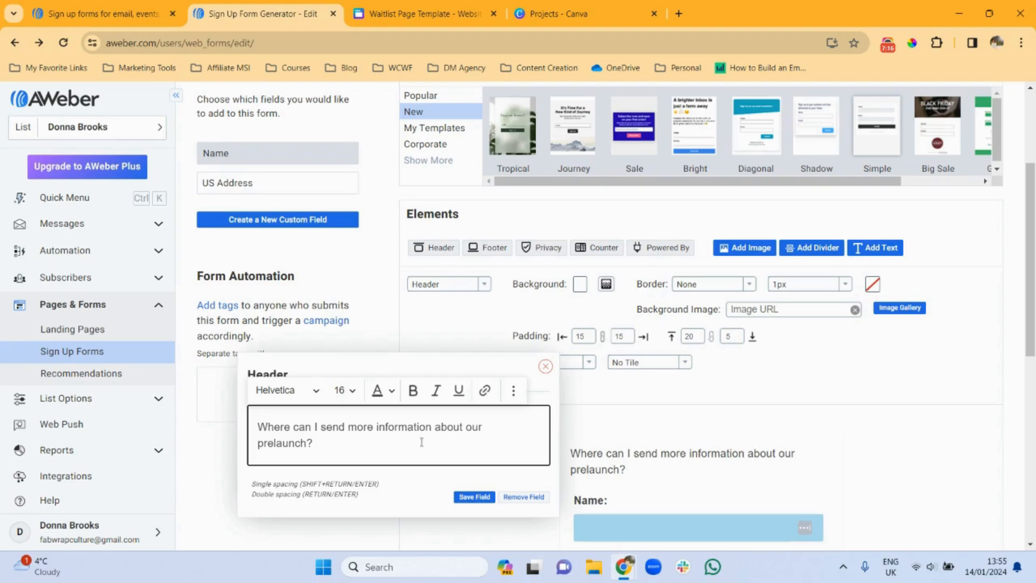
mouse_move(690, 459)
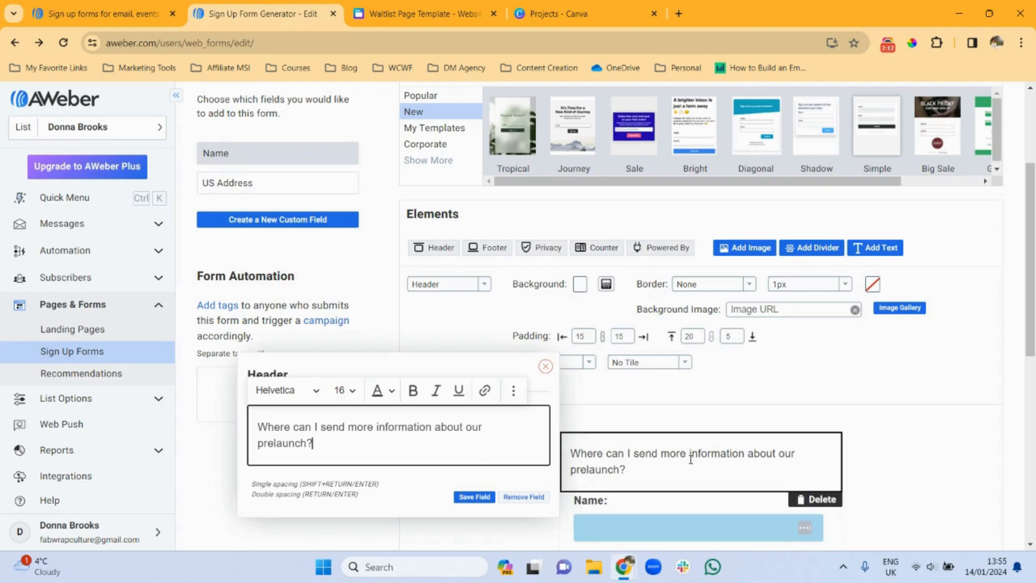
Step: Format the whole header text in Times New Roman at size 18
triple_click(297, 443)
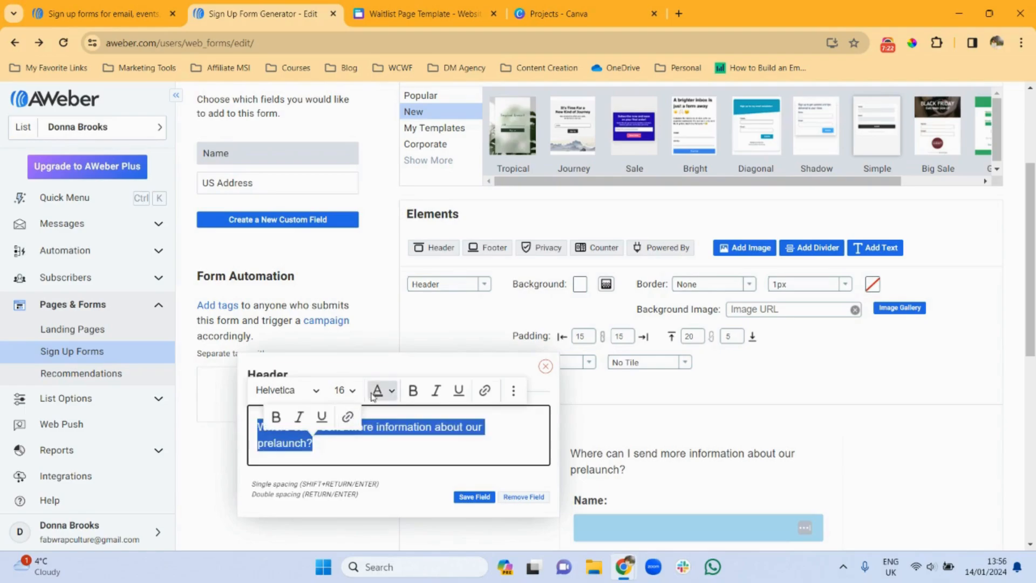
click(316, 396)
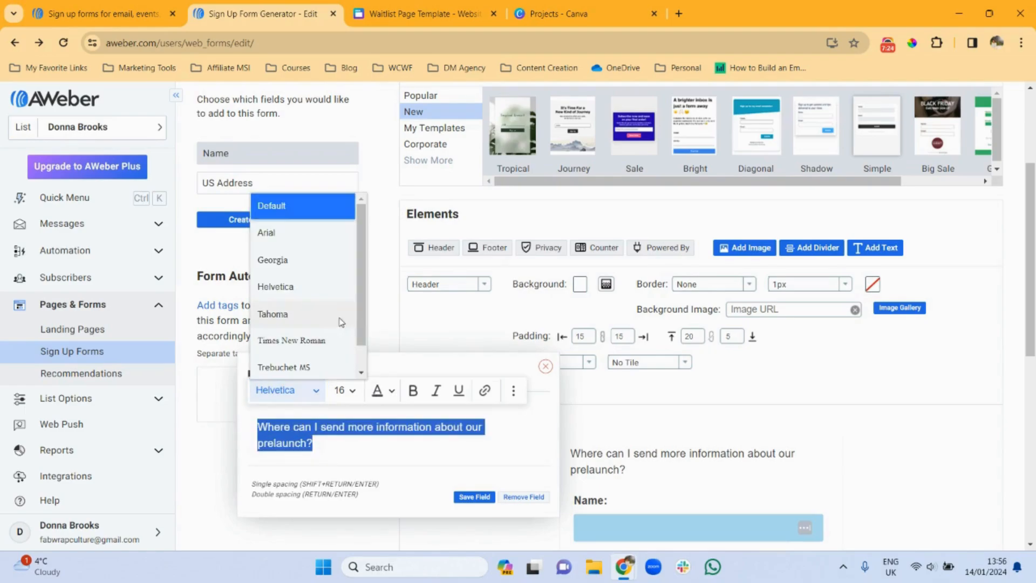
click(326, 344)
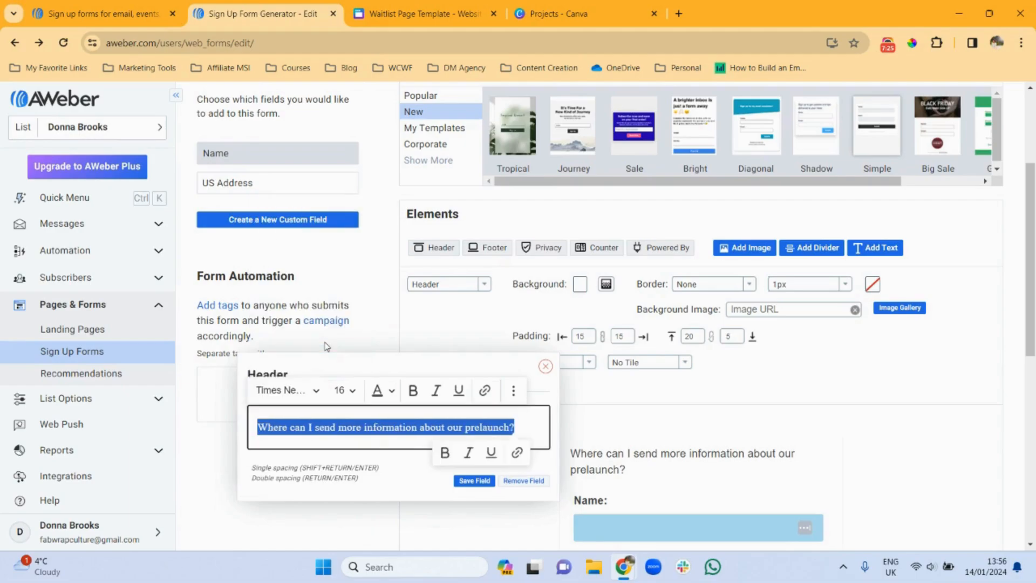
click(350, 394)
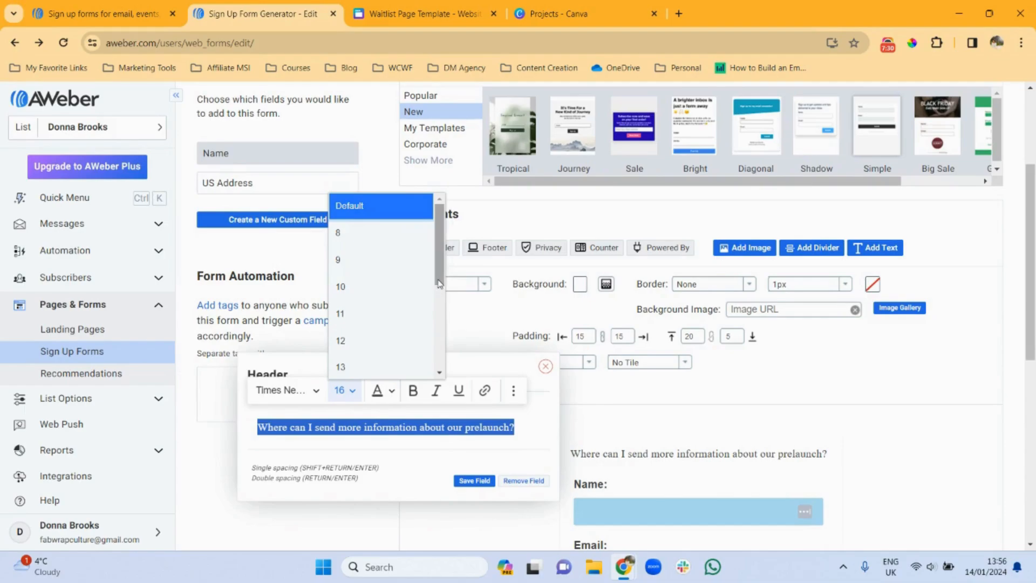
drag(439, 279, 440, 338)
click(355, 322)
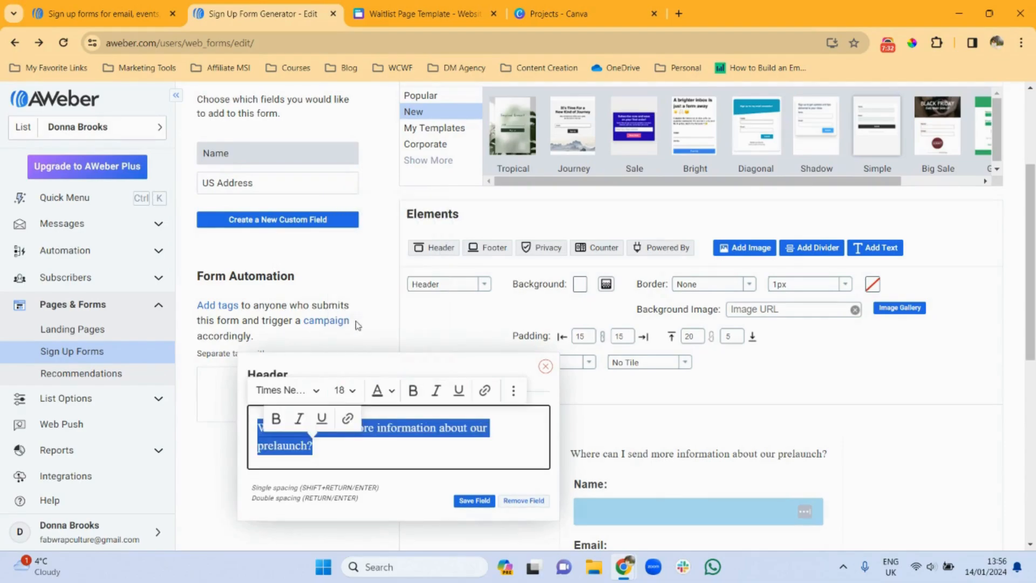
Step: Center-align the form's header text and save the header
click(514, 391)
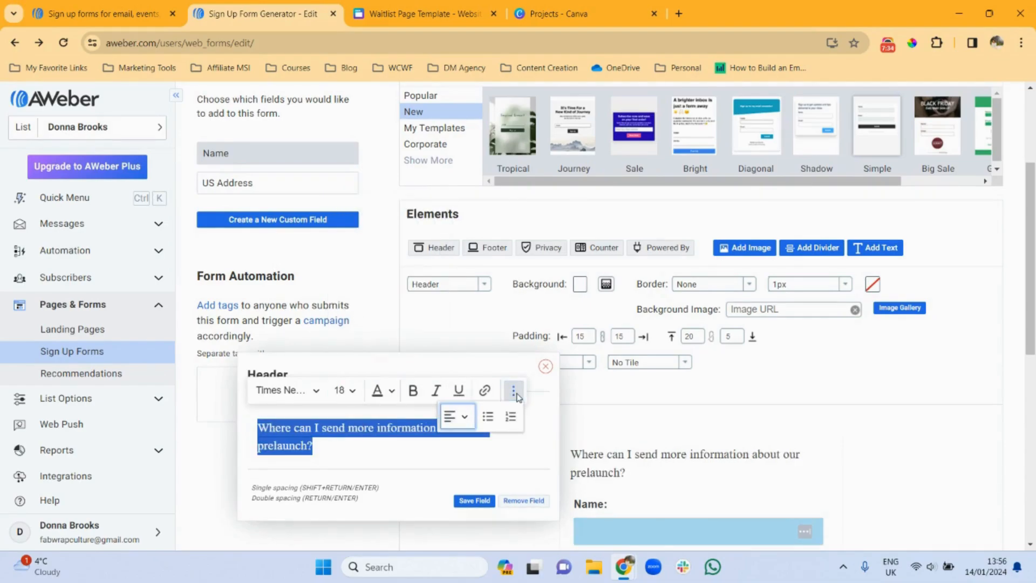
click(465, 419)
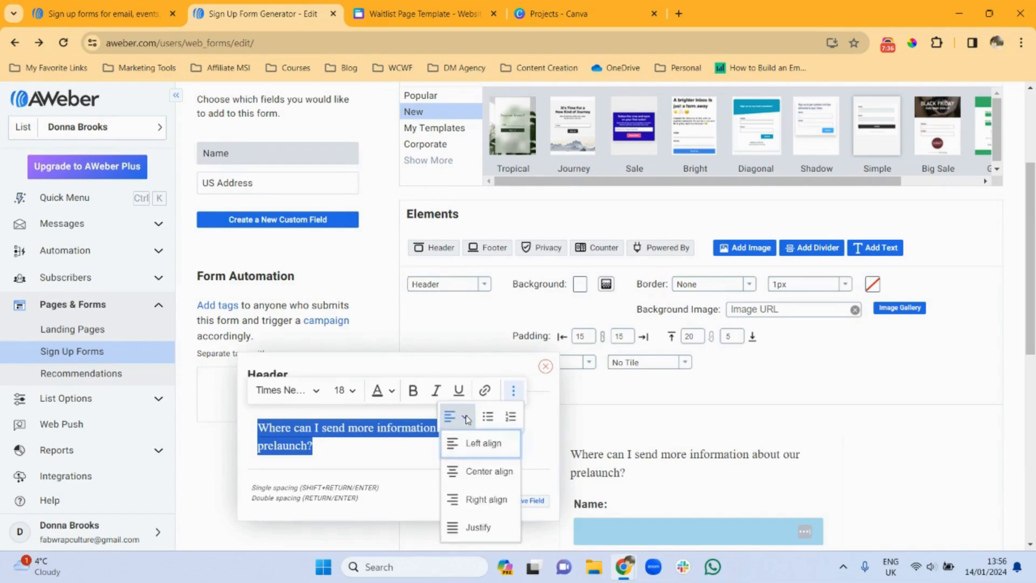
click(469, 479)
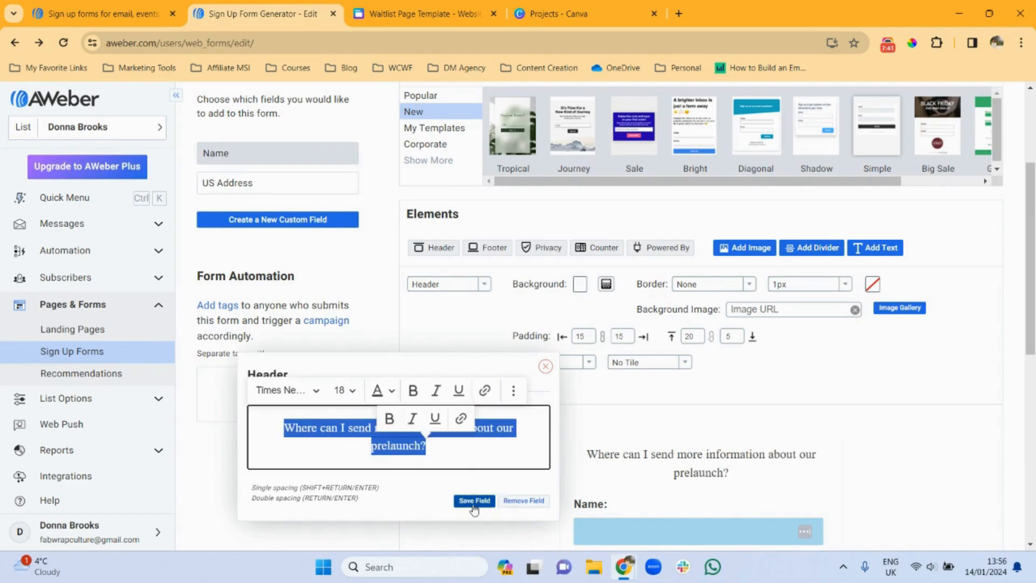
click(474, 500)
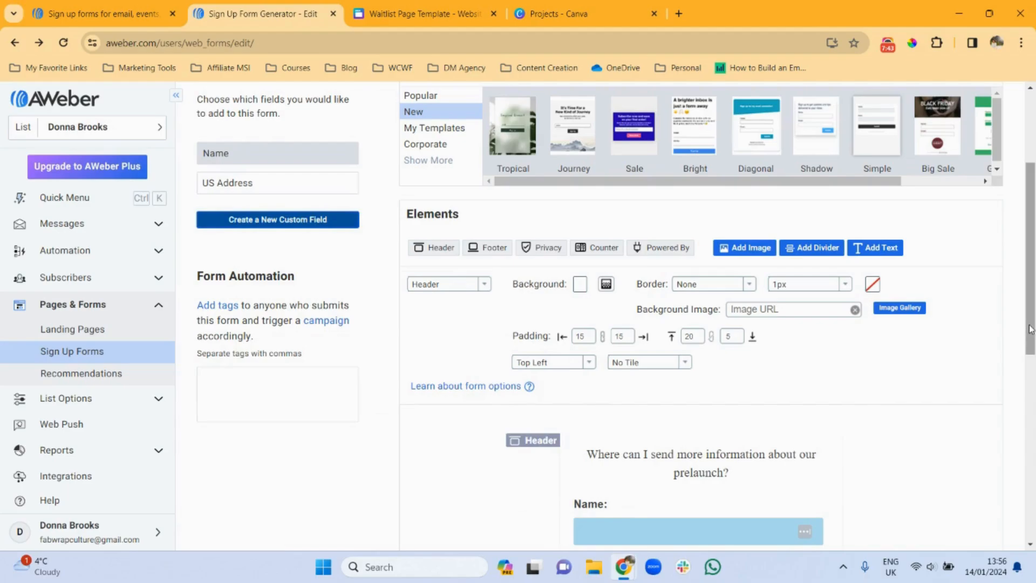
Step: Change the submit button's text to "Sign Up For The Pre-Launch" and save the button
drag(1031, 330, 1008, 432)
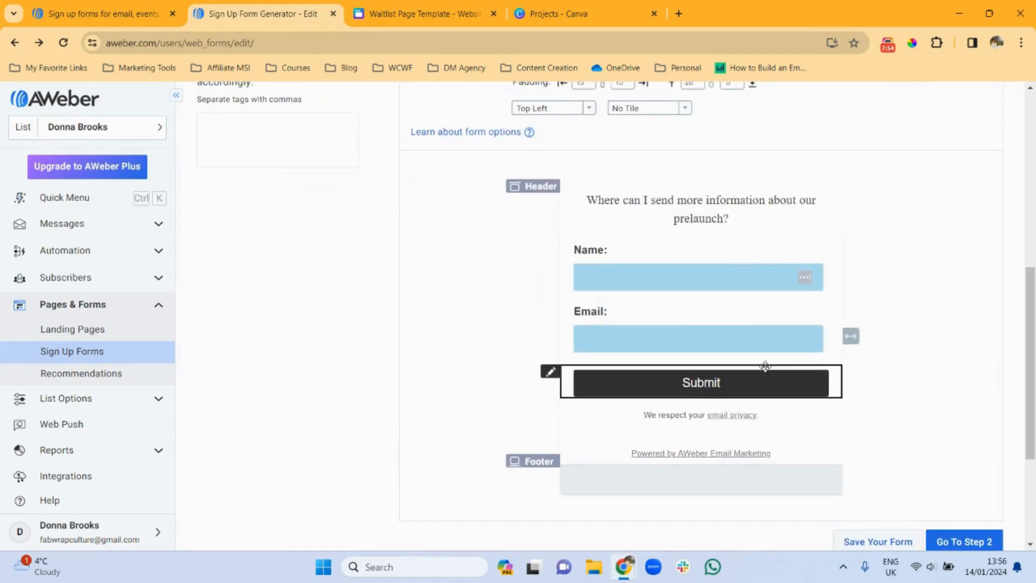
click(754, 382)
scroll(753, 378, down, 1)
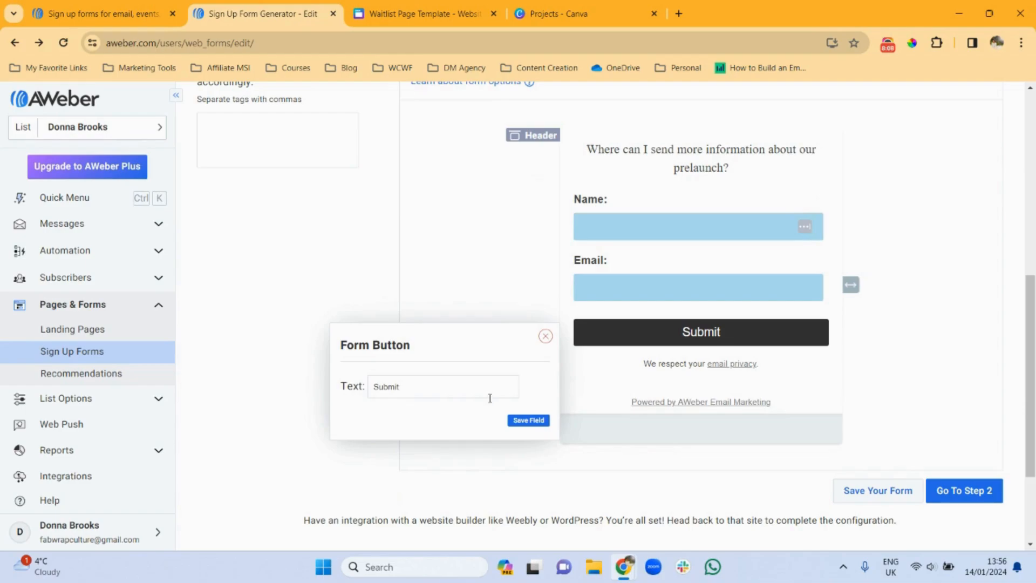
double_click(381, 386)
text(Sign)
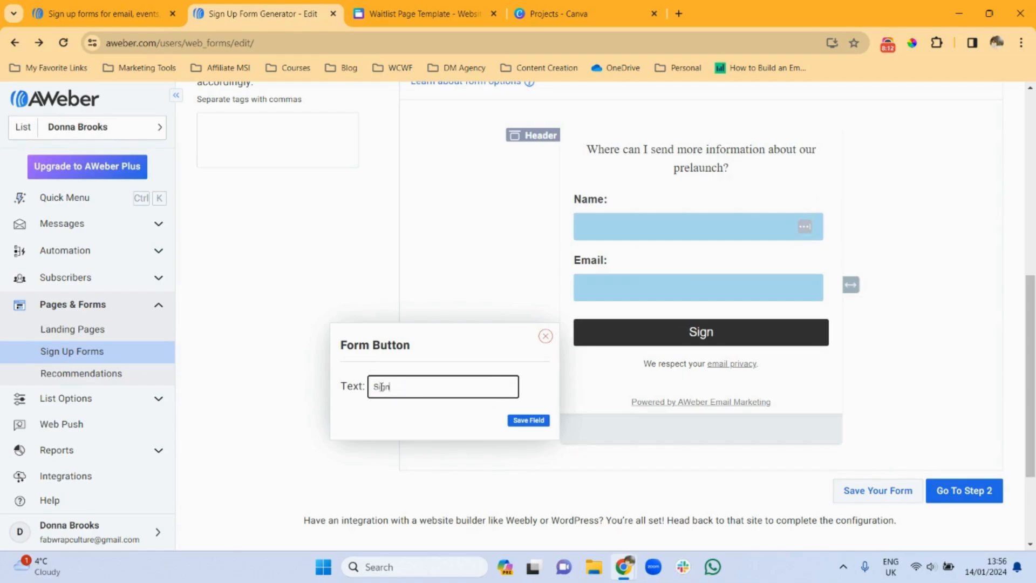
text( up)
key(BackSpace)
key(BackSpace)
text(Up For the)
key(BackSpace)
key(BackSpace)
key(BackSpace)
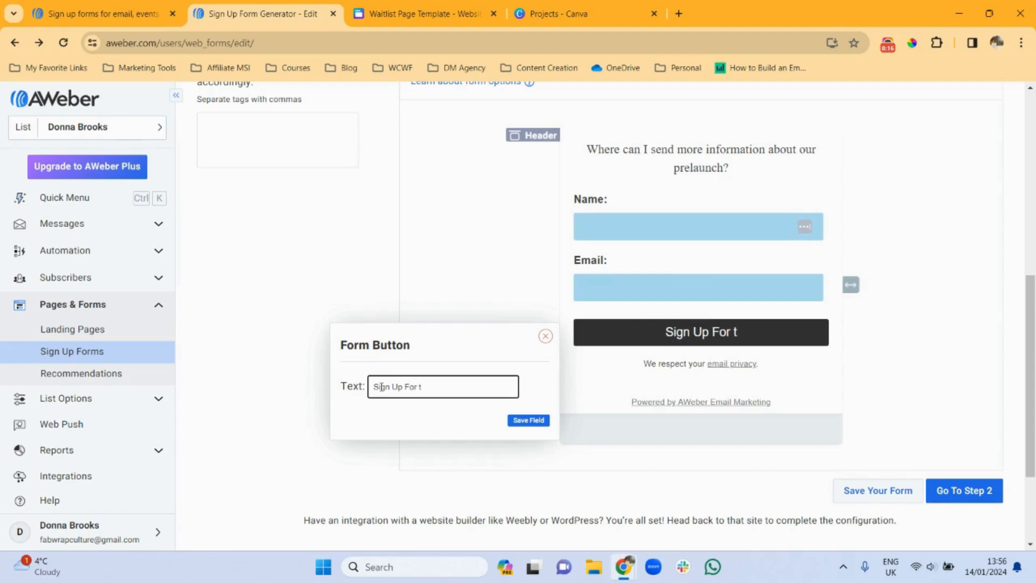
text(The PreLaunch)
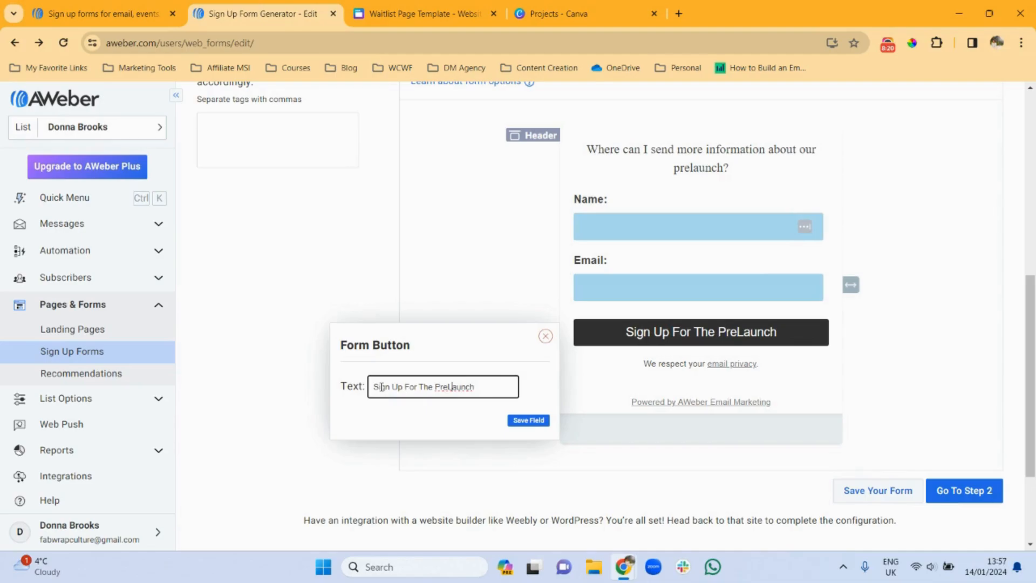
text(-)
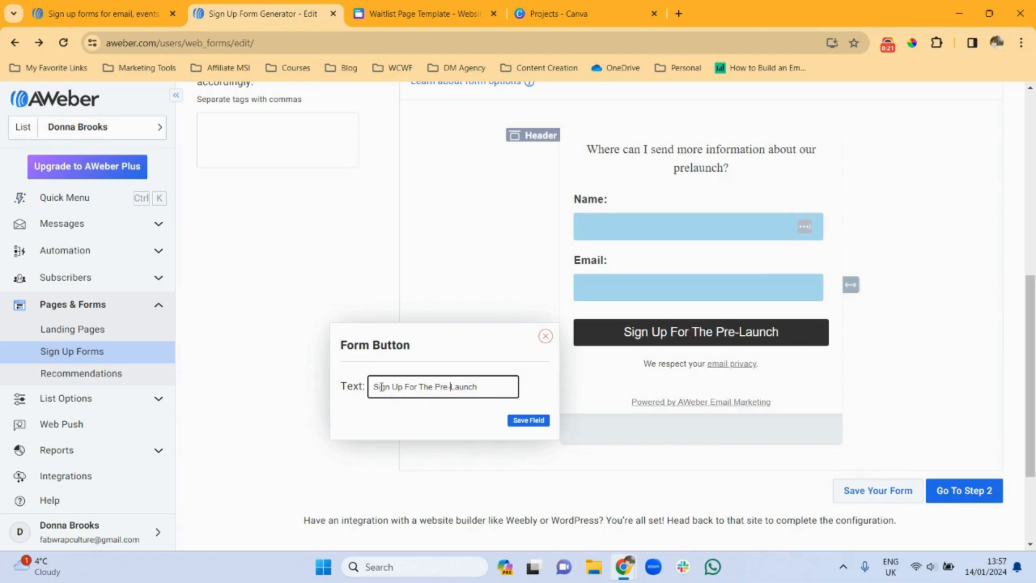
click(531, 421)
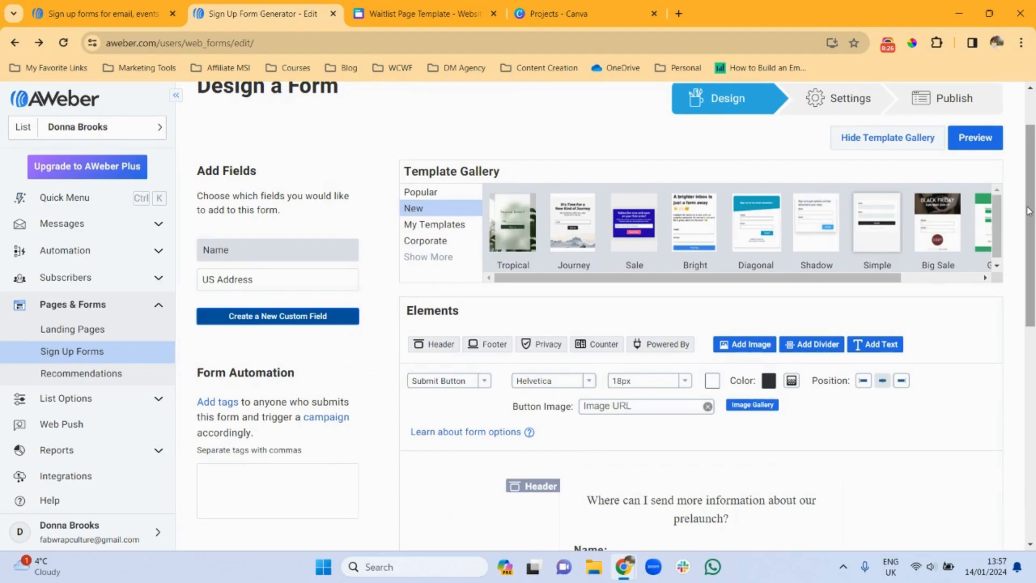
Step: Delete the "Powered by AWeber Email Marketing" line beneath the privacy note and save the form
drag(1029, 211, 1028, 358)
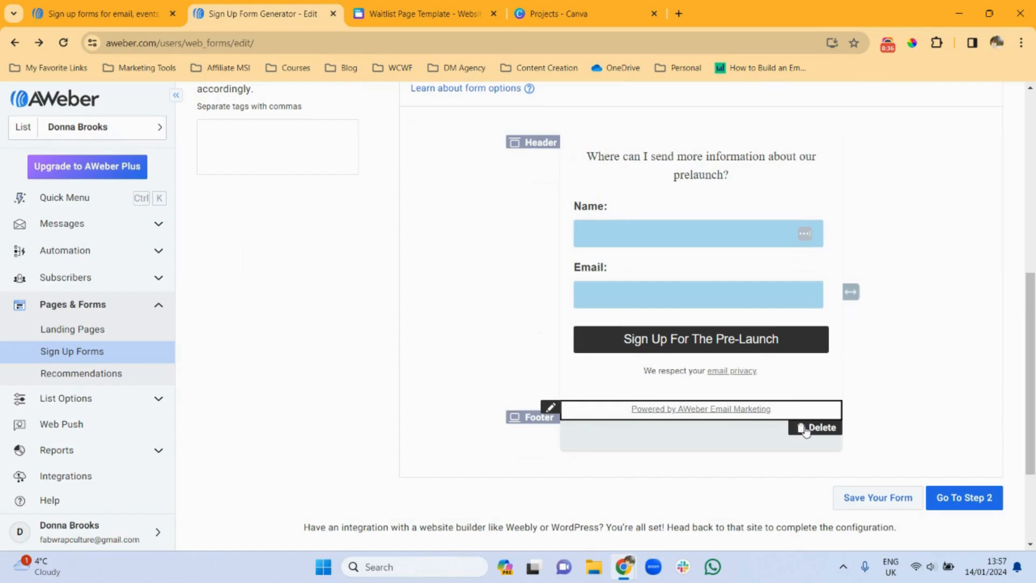
click(810, 427)
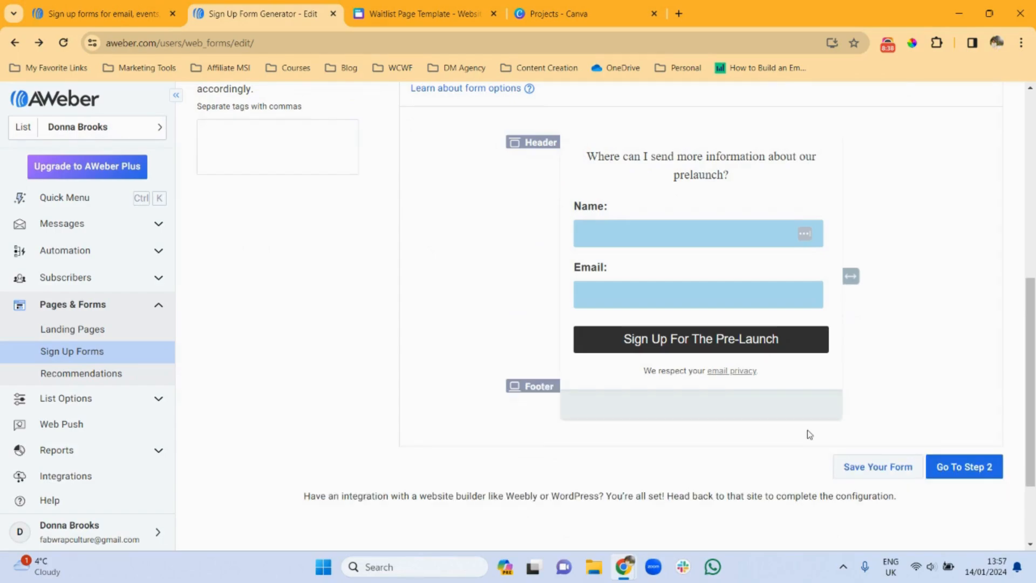
click(873, 474)
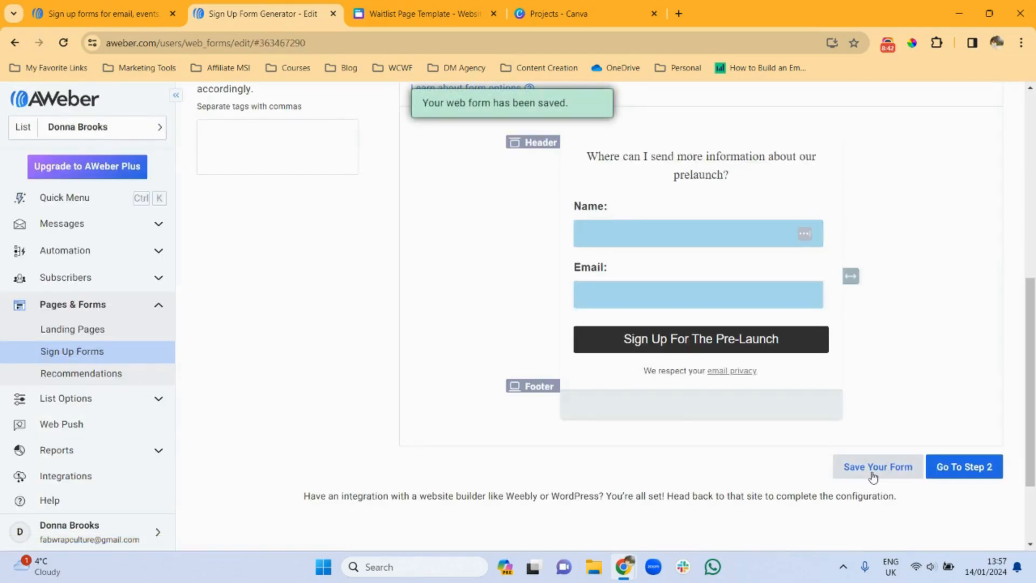
Step: Proceed to the form's settings and name the form "Canva Sign Up PreLaunch Form"
click(959, 478)
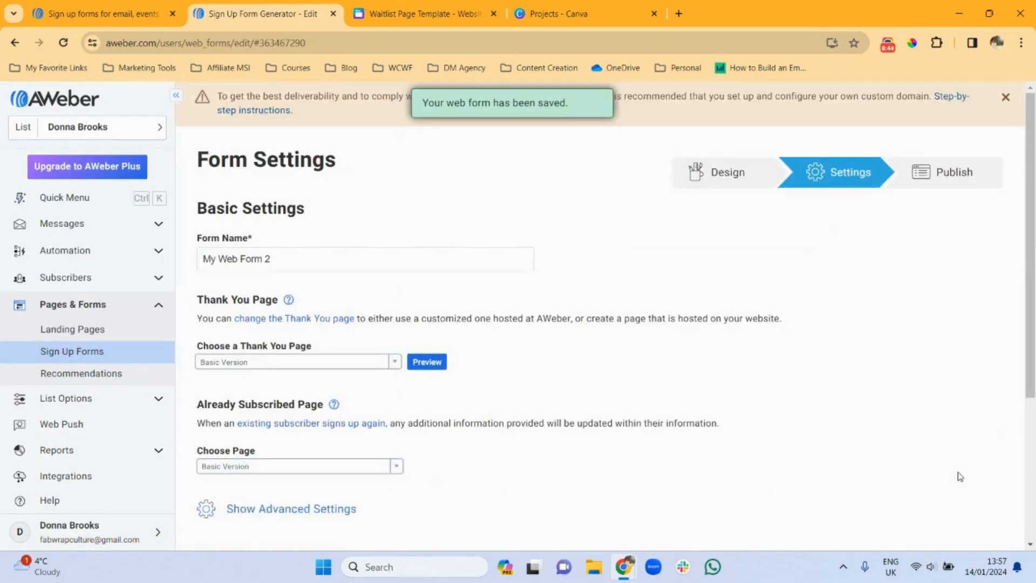
triple_click(242, 260)
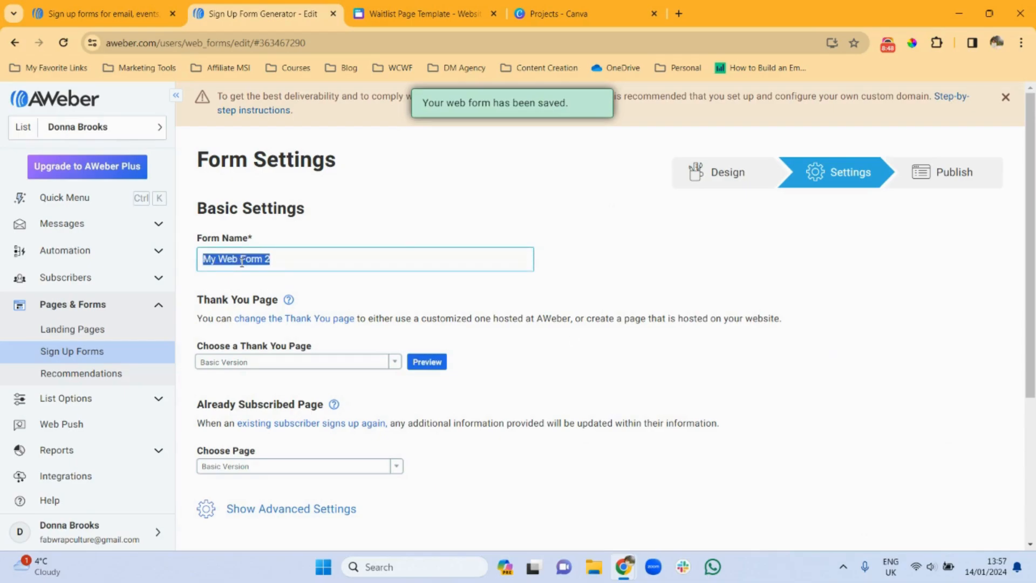
text(a Sign Up Prelunch)
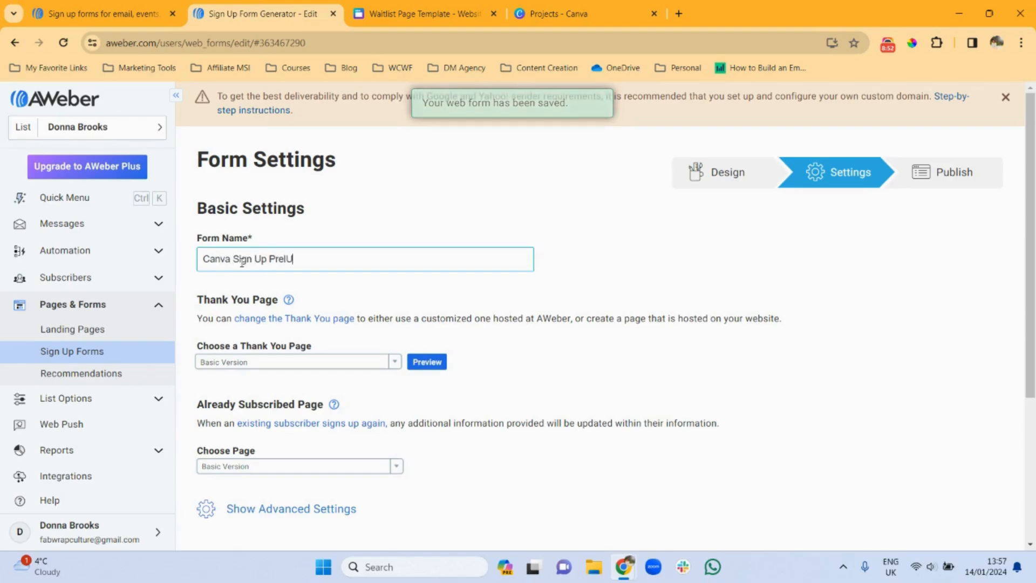
key(BackSpace)
key(BackSpace)
key(BackSpace)
key(BackSpace)
key(BackSpace)
text(Launch Form)
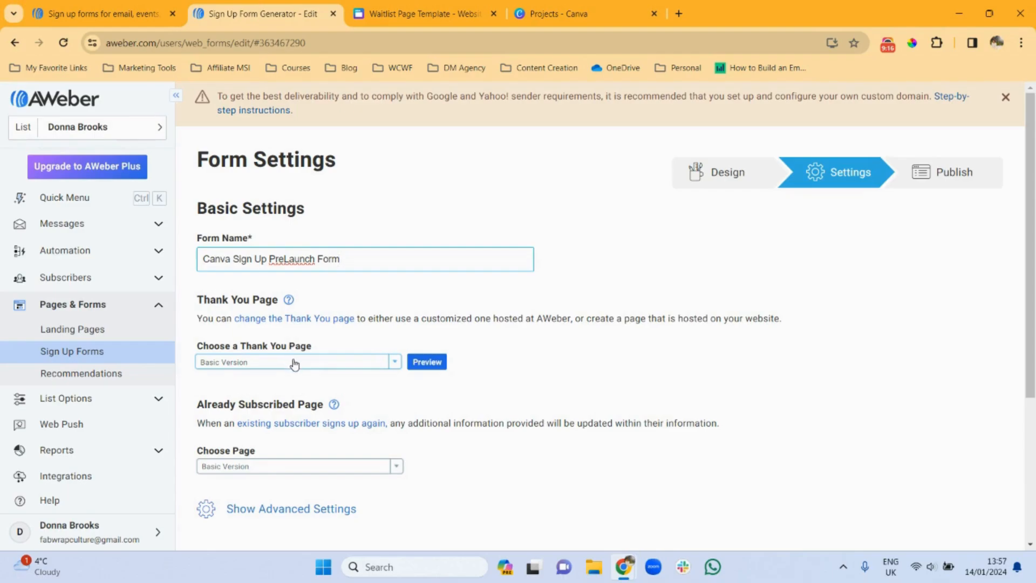
Step: Try the Custom Page option for the thank you page and return it to Basic Version
click(394, 366)
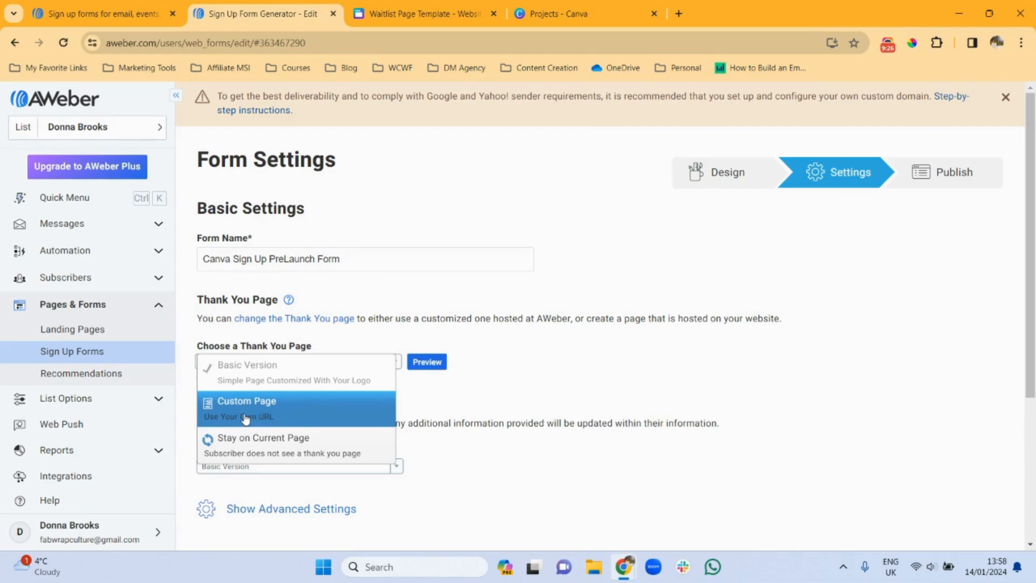
click(294, 423)
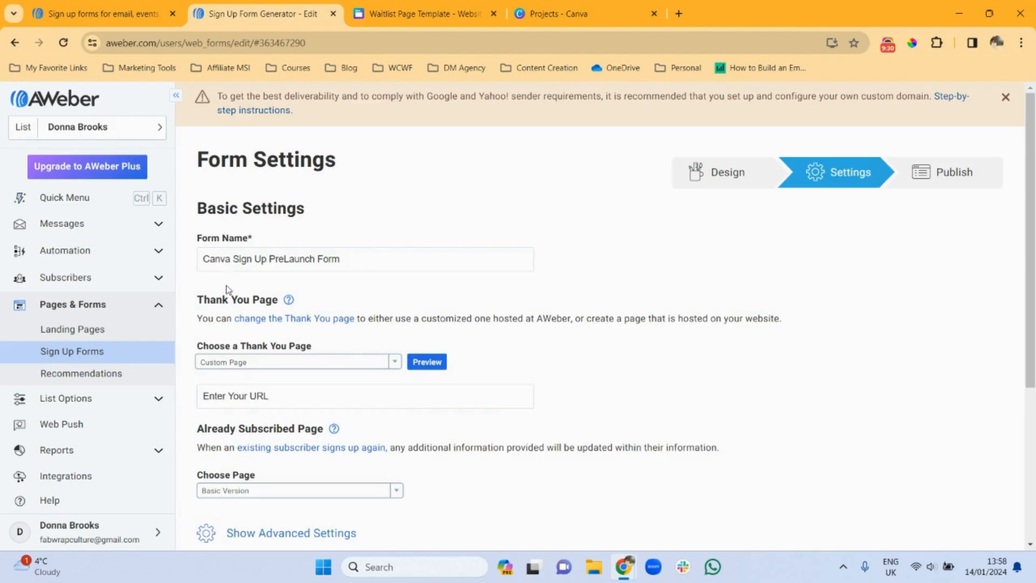
click(205, 398)
click(394, 362)
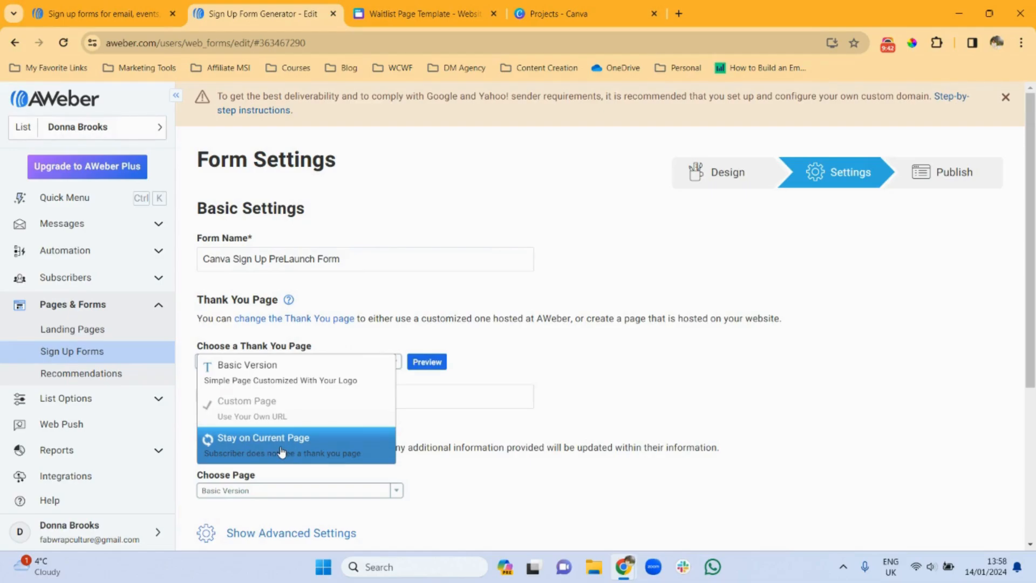
click(261, 374)
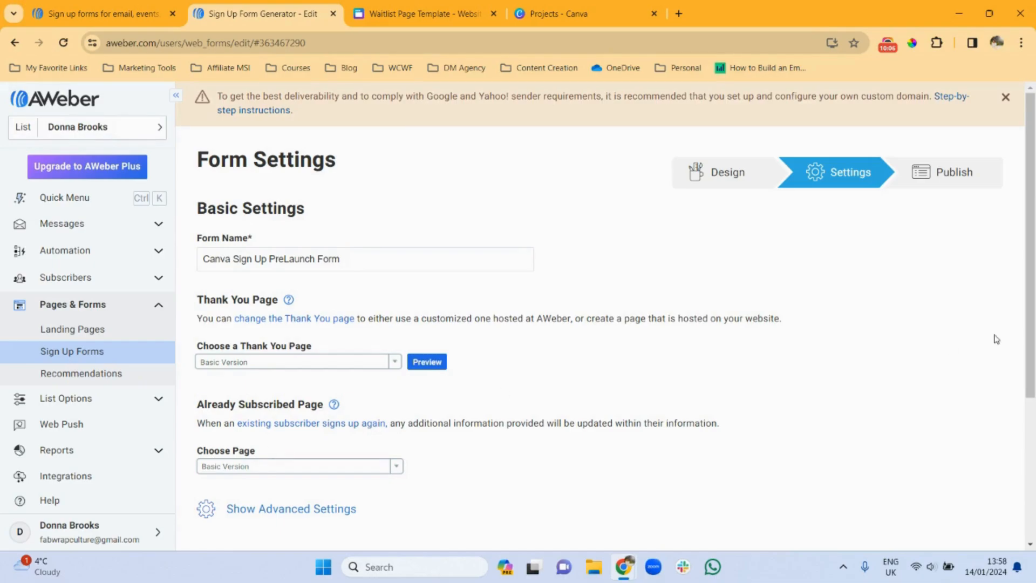
drag(1032, 353, 1028, 428)
click(397, 352)
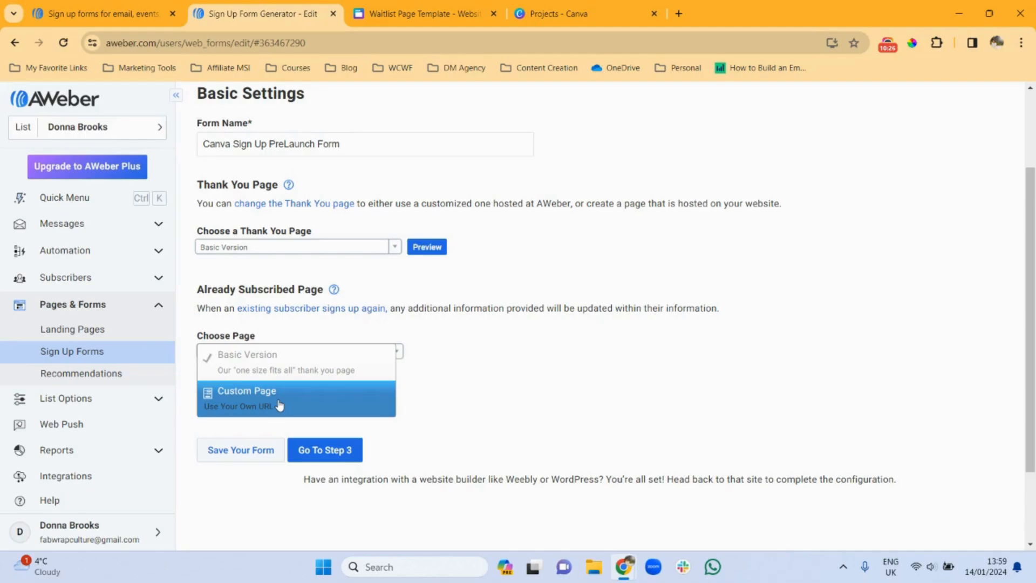
click(330, 432)
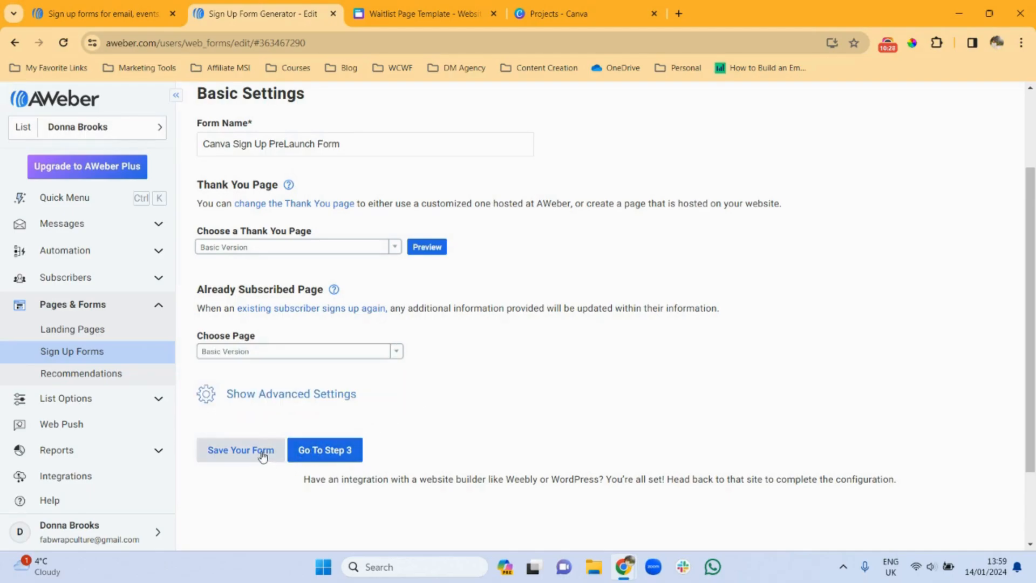
Step: Save the form settings and publish the form as a landing page with its own link
click(260, 454)
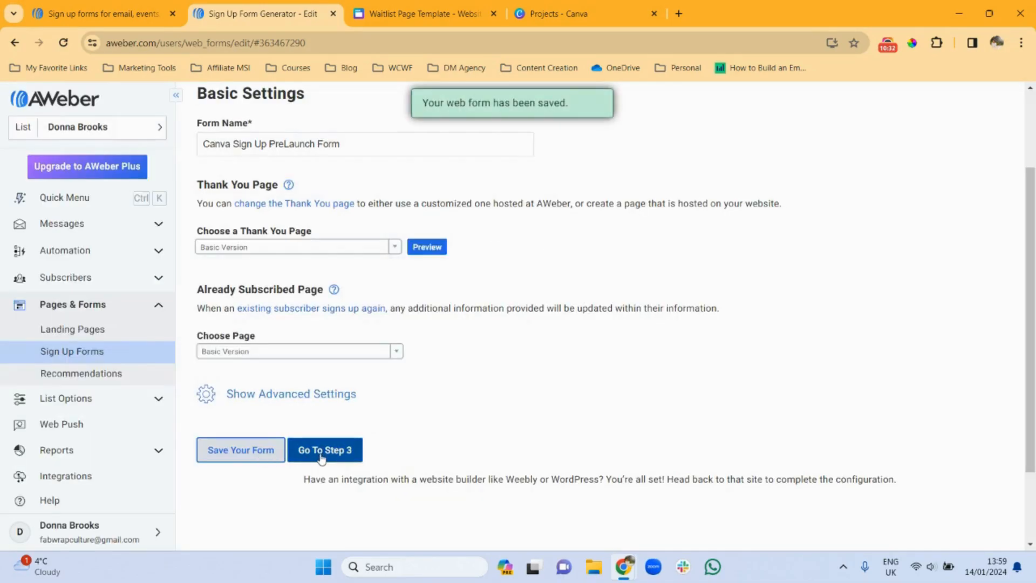
click(322, 453)
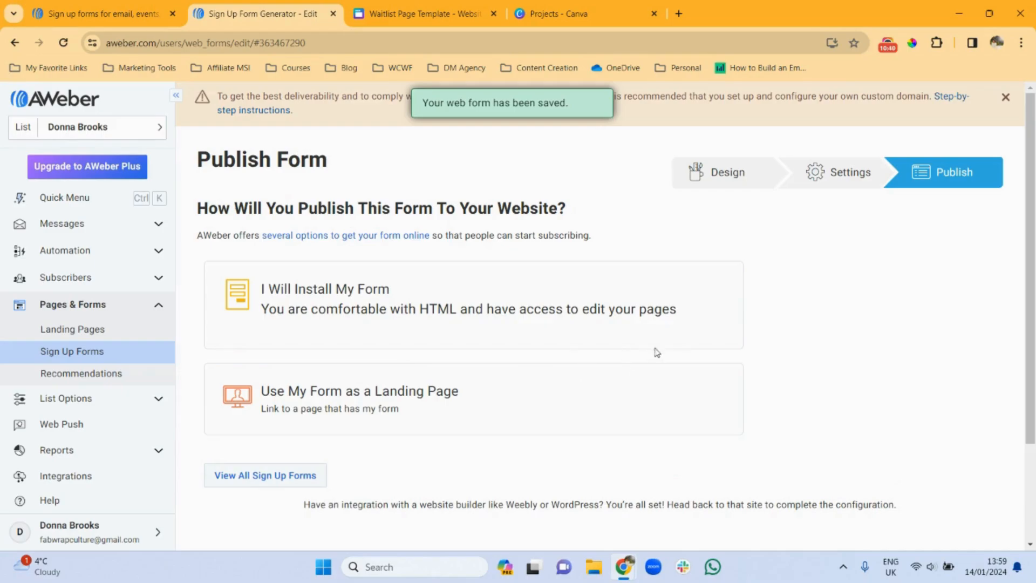
click(427, 408)
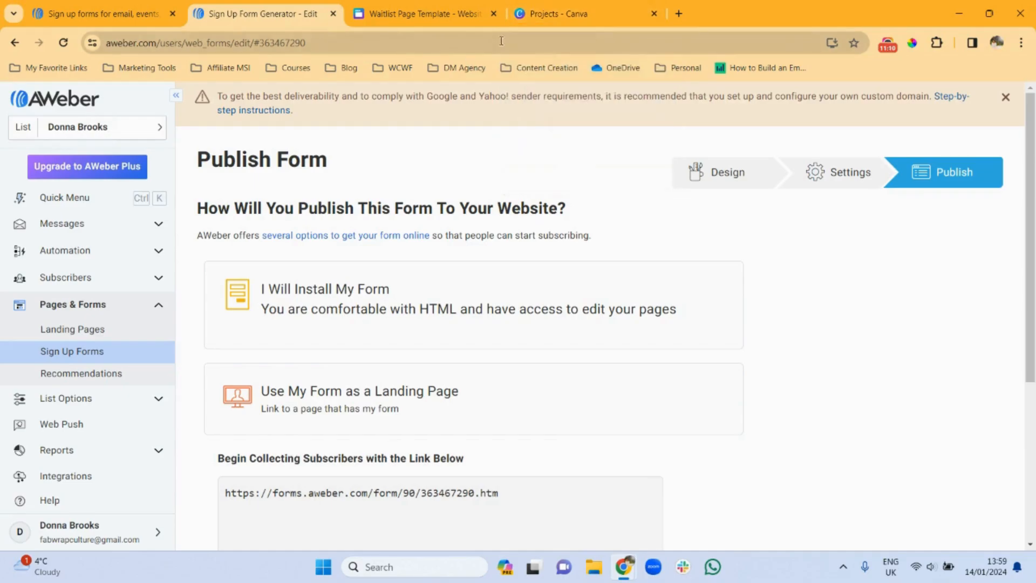
Step: Switch to Canva and create a new blank Website design at 1366 × 768 px
click(544, 14)
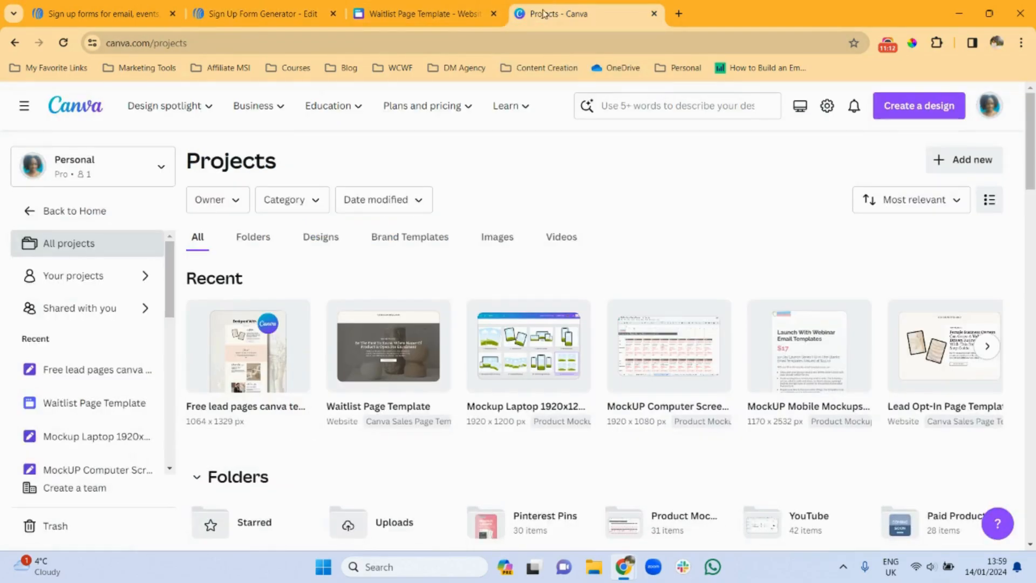
click(918, 108)
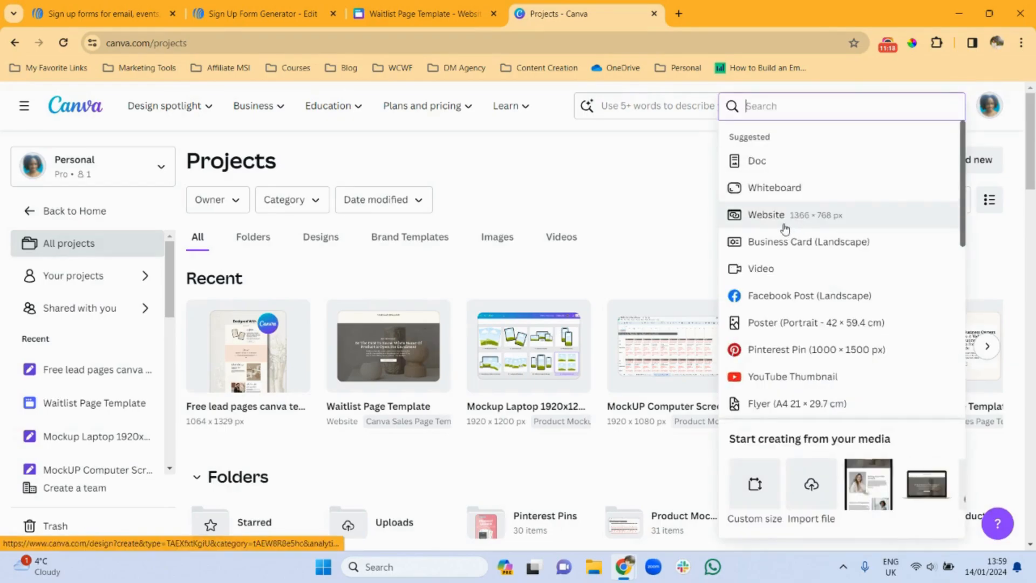
click(785, 226)
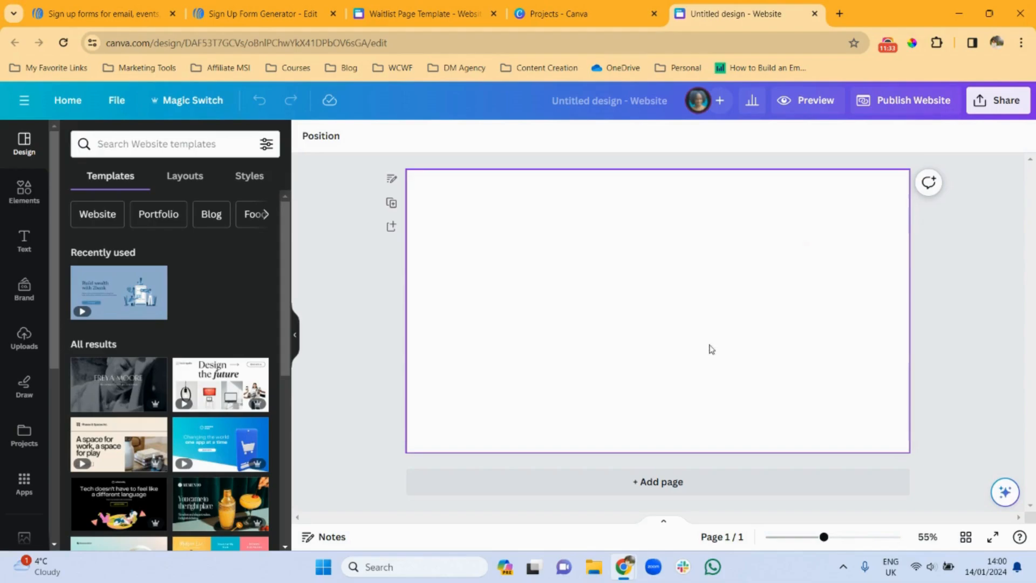
Step: Look over the Waitlist Page Template and move the untitled design's browser tab directly beside it
click(417, 13)
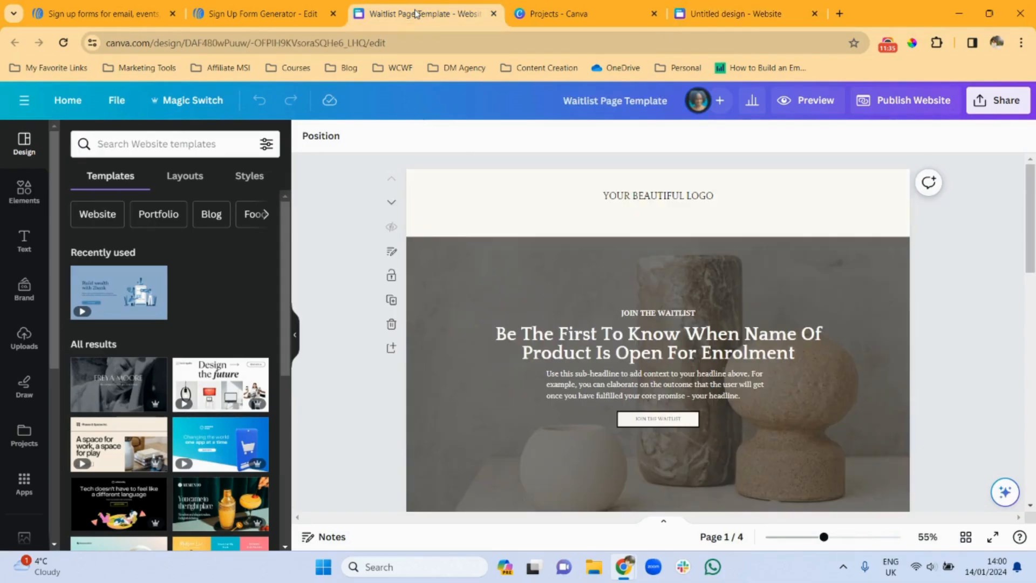
mouse_move(1035, 197)
mouse_down()
mouse_move(1035, 432)
mouse_move(1035, 200)
mouse_up()
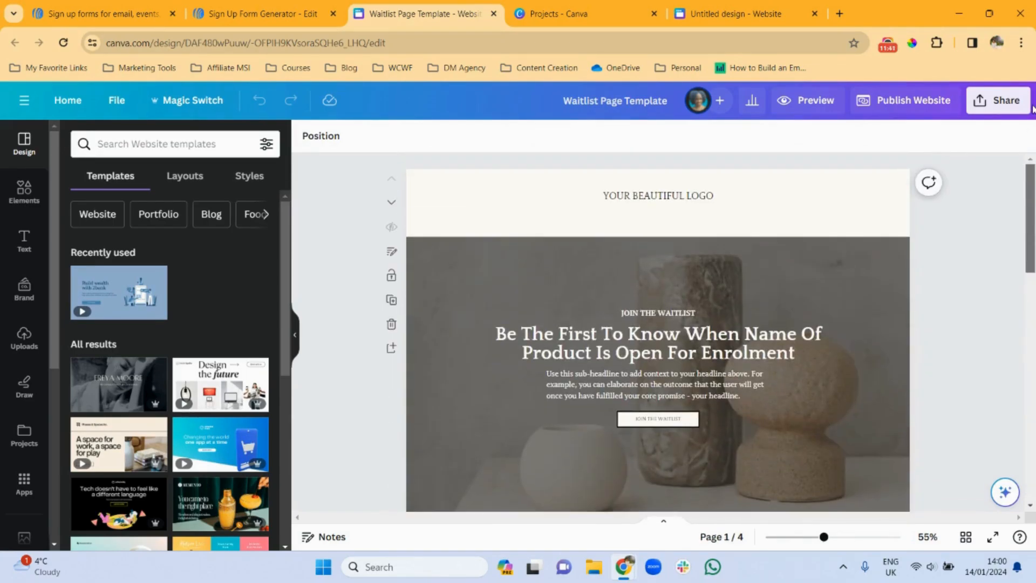
drag(756, 15, 584, 17)
click(432, 13)
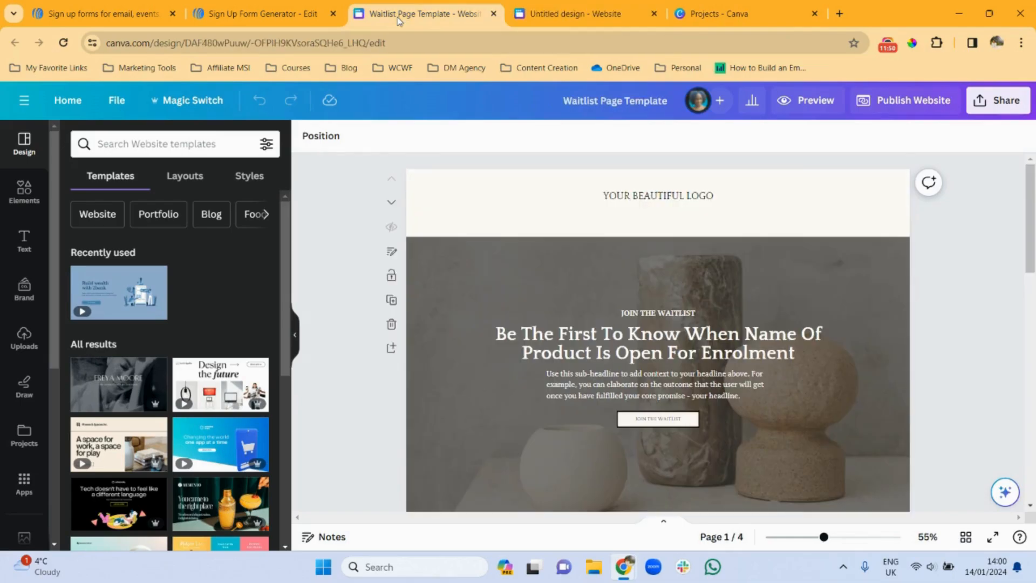
Step: Add the recently used stock photo of a laptop and flowers on a white desk to the untitled design's blank page
click(575, 14)
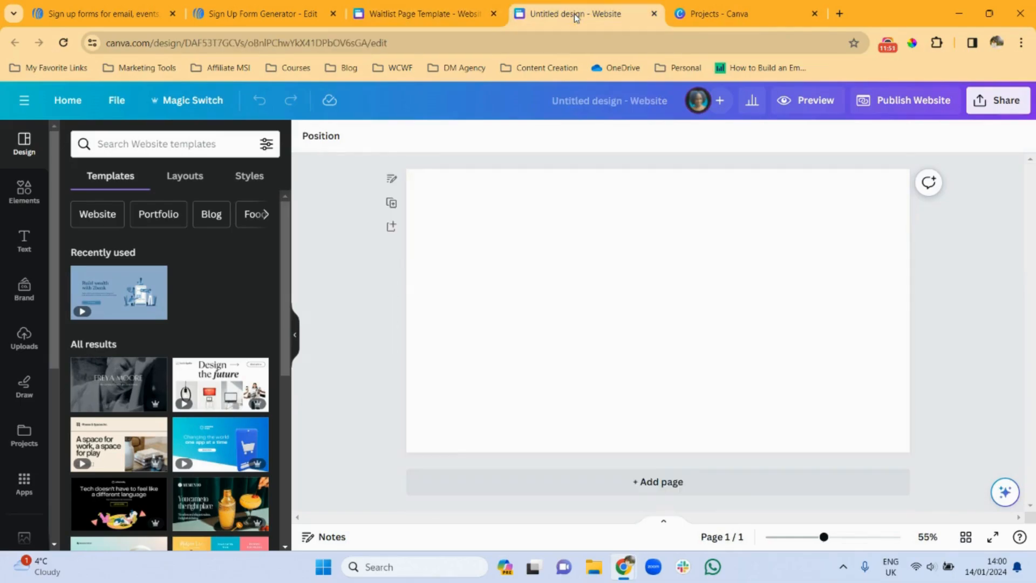
click(23, 190)
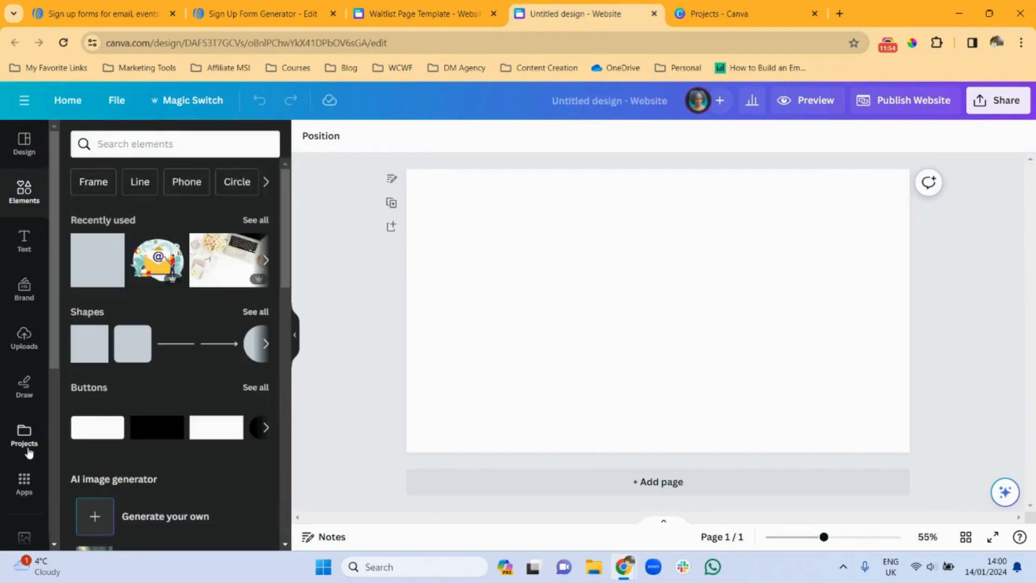
scroll(52, 360, down, 3)
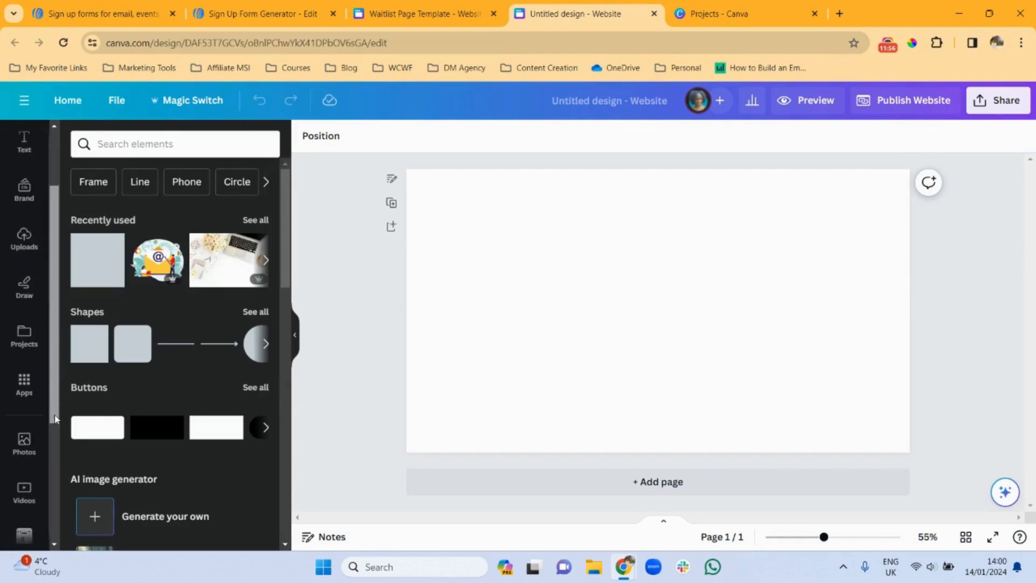
click(25, 411)
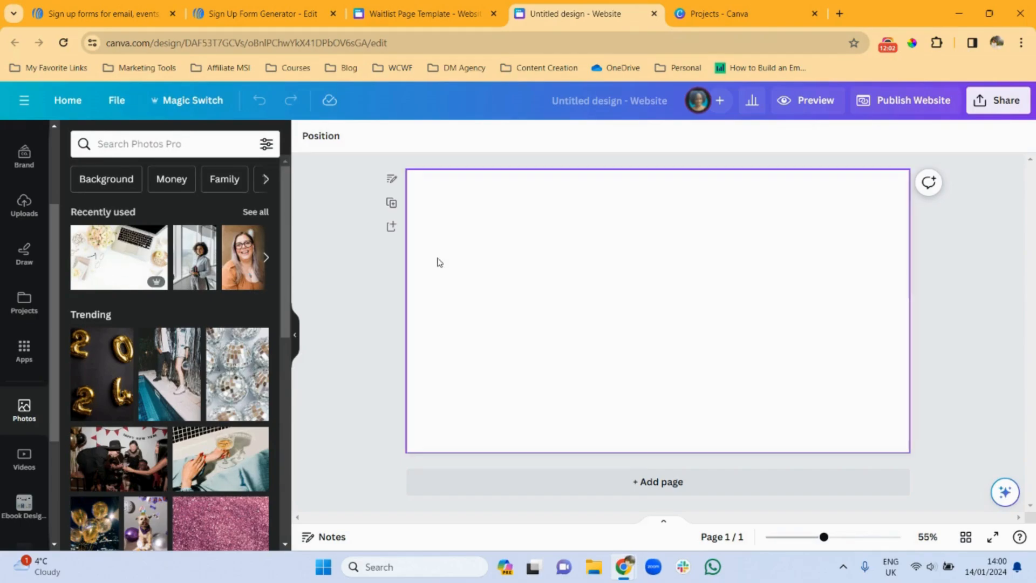
click(121, 259)
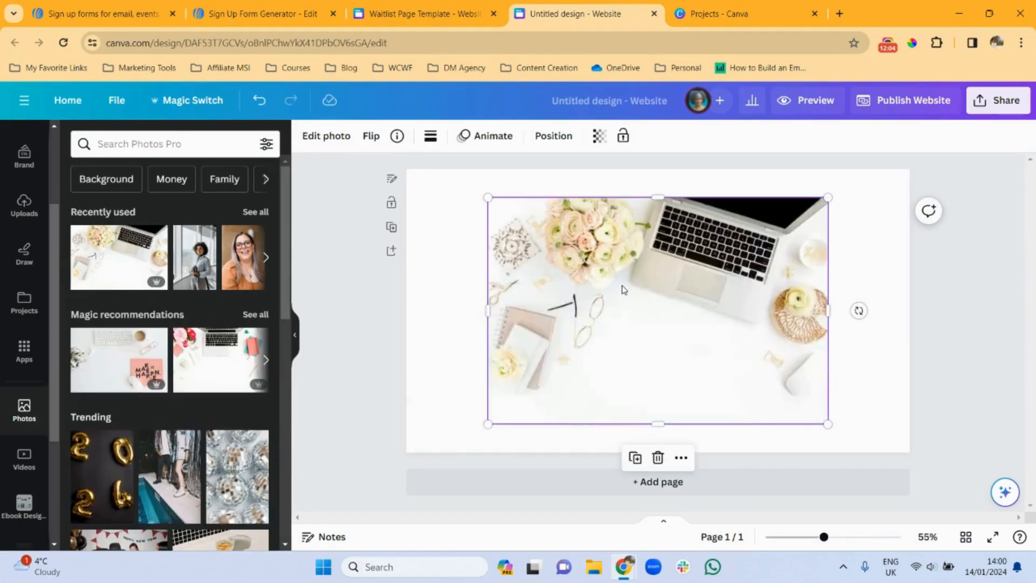
Step: Enlarge the desk photo to the full page width and move it down, leaving a blank header strip above it
drag(614, 287, 527, 326)
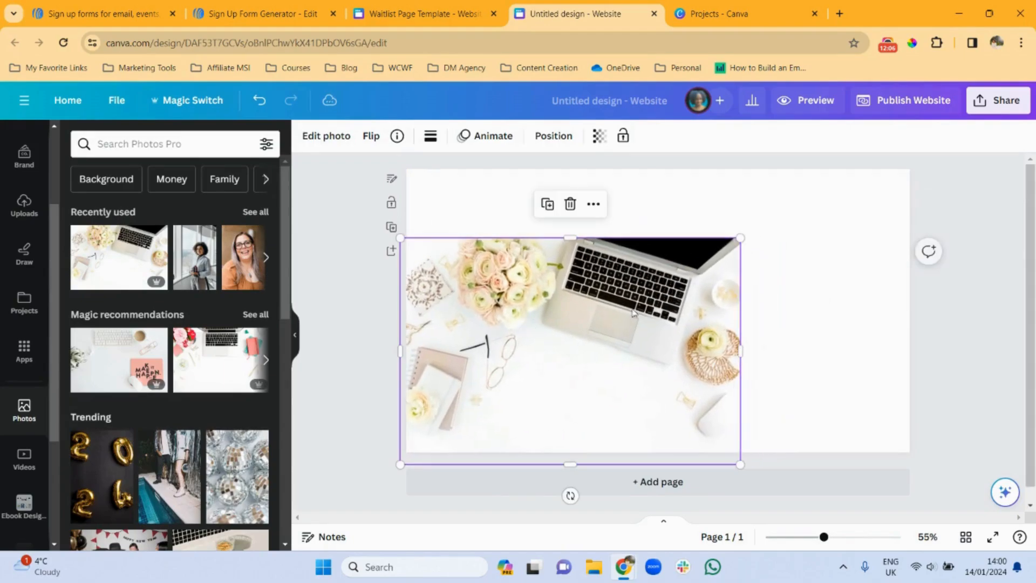
drag(740, 238, 963, 174)
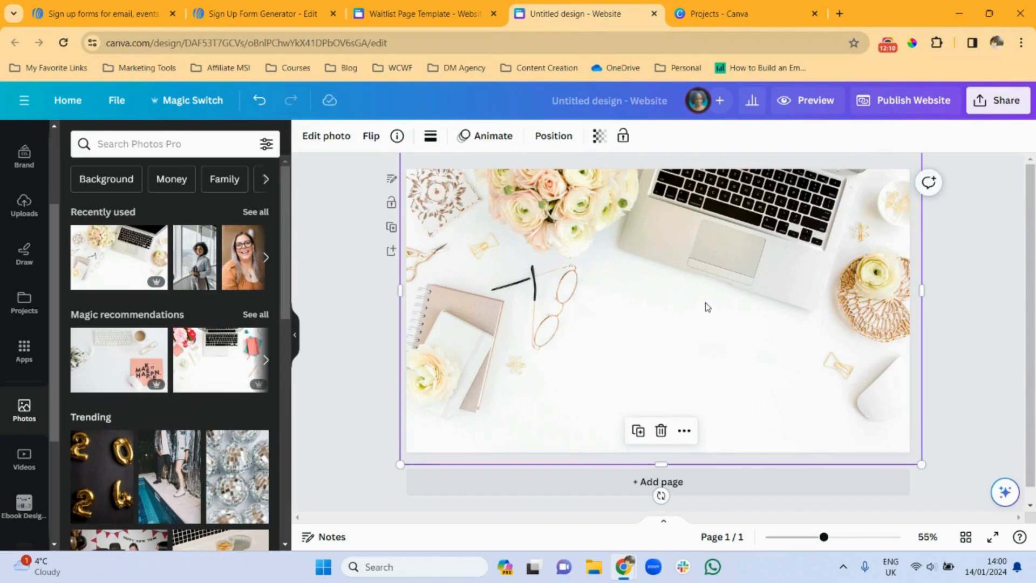
drag(706, 305, 698, 420)
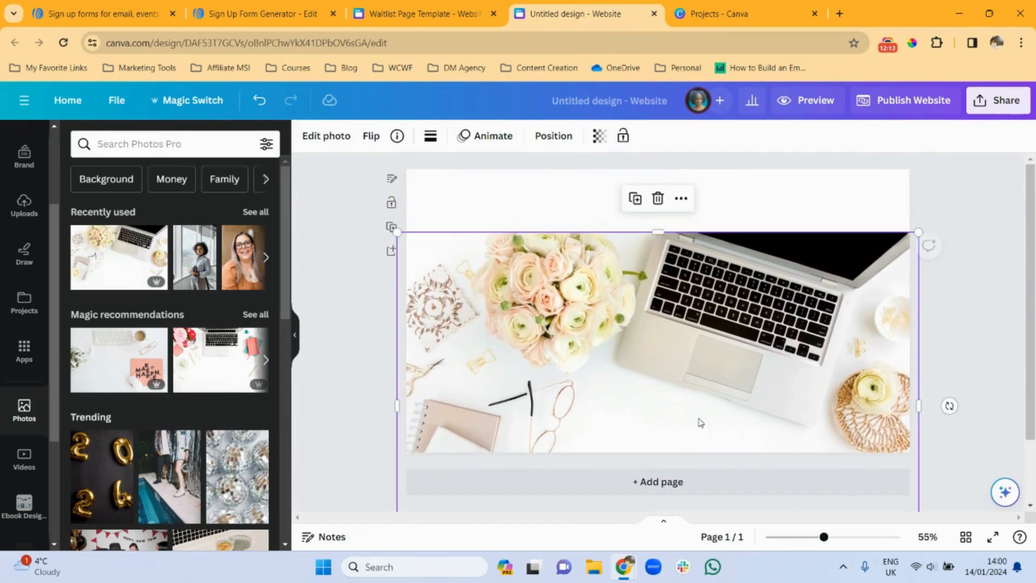
Step: Following the Waitlist Page Template's hero section, add a dark grey square shape and stretch it to cover the whole desk photo
click(404, 6)
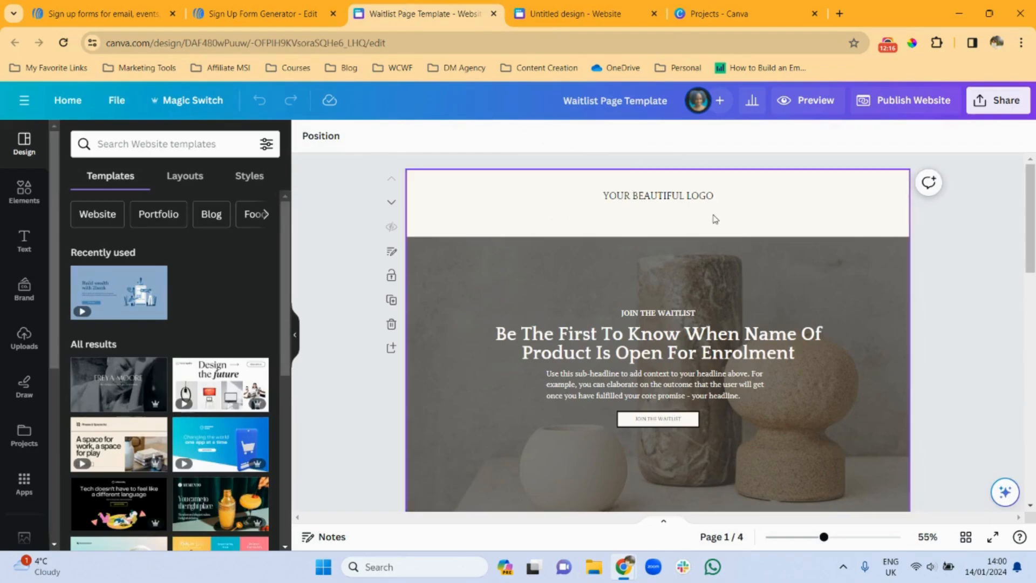
click(604, 6)
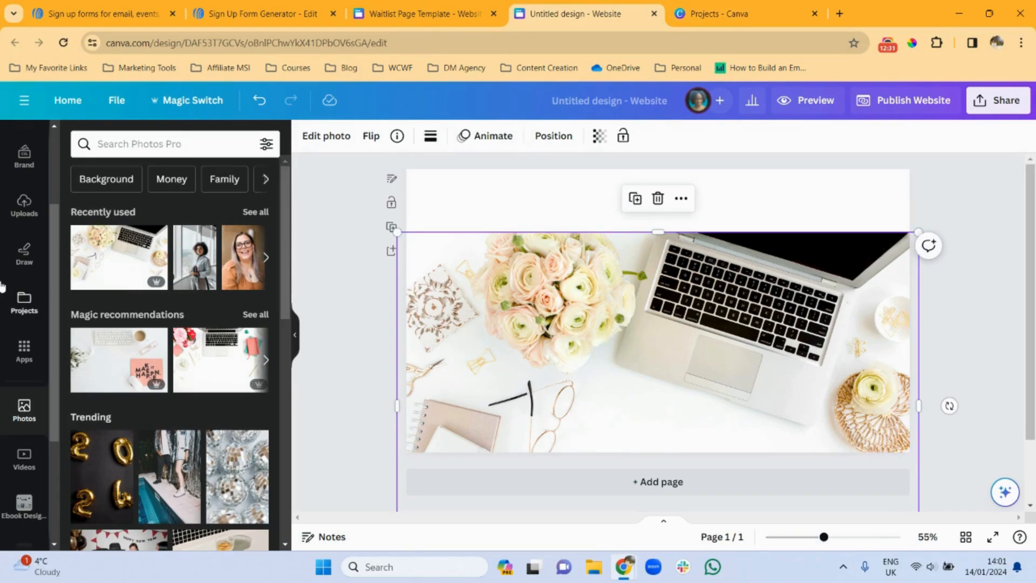
scroll(53, 243, up, 3)
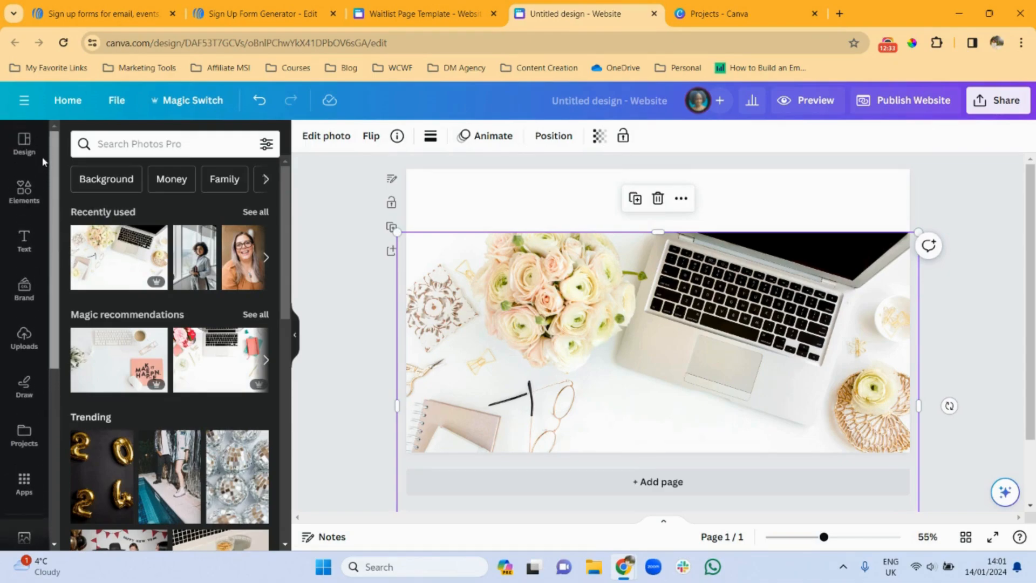
click(25, 189)
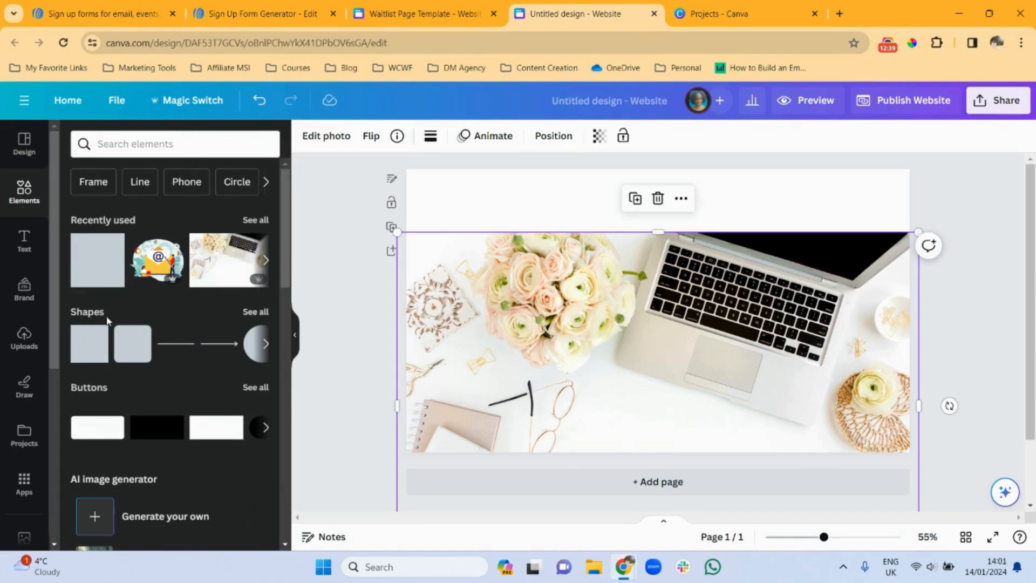
click(94, 273)
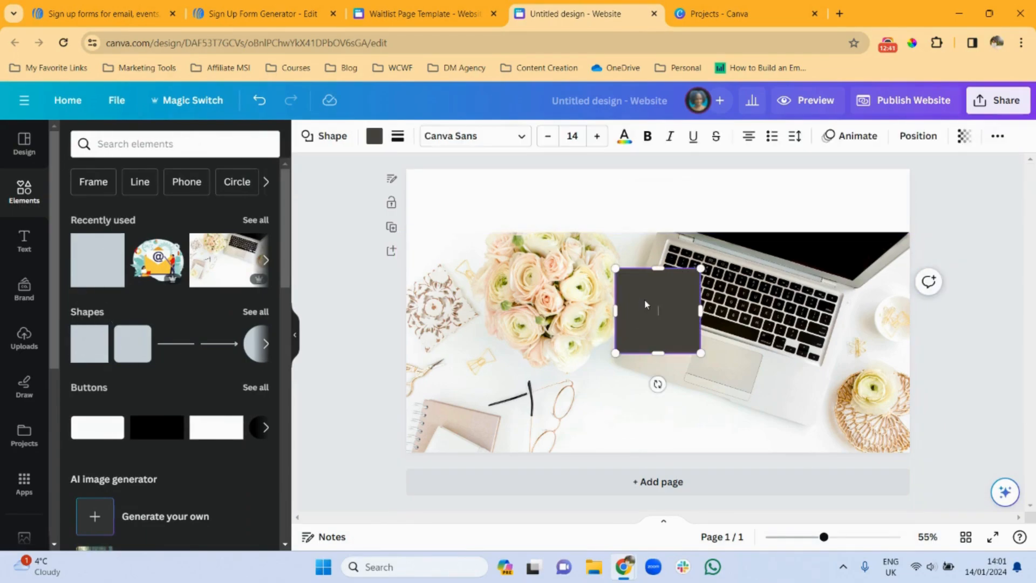
drag(643, 299, 433, 263)
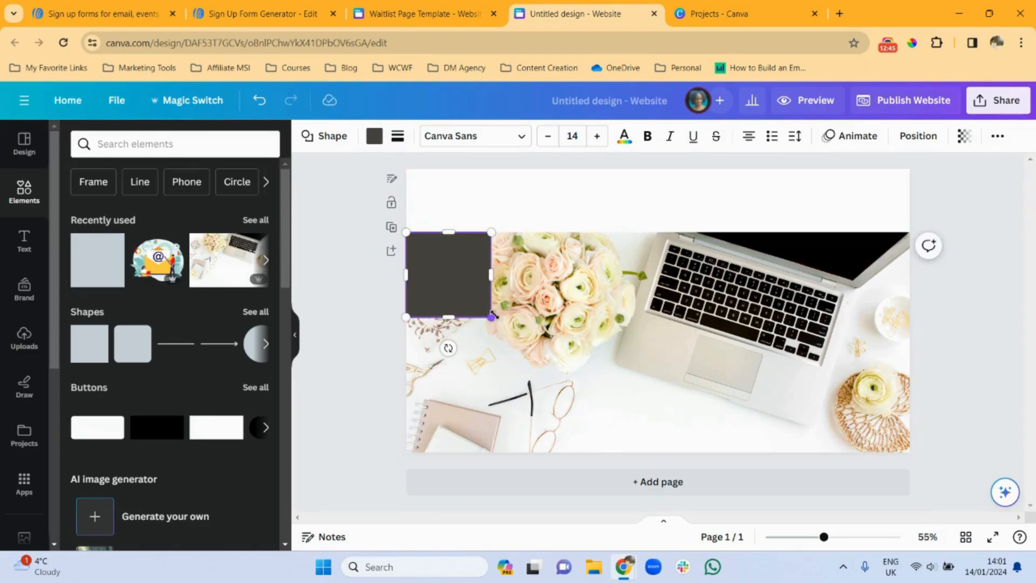
drag(492, 315, 914, 458)
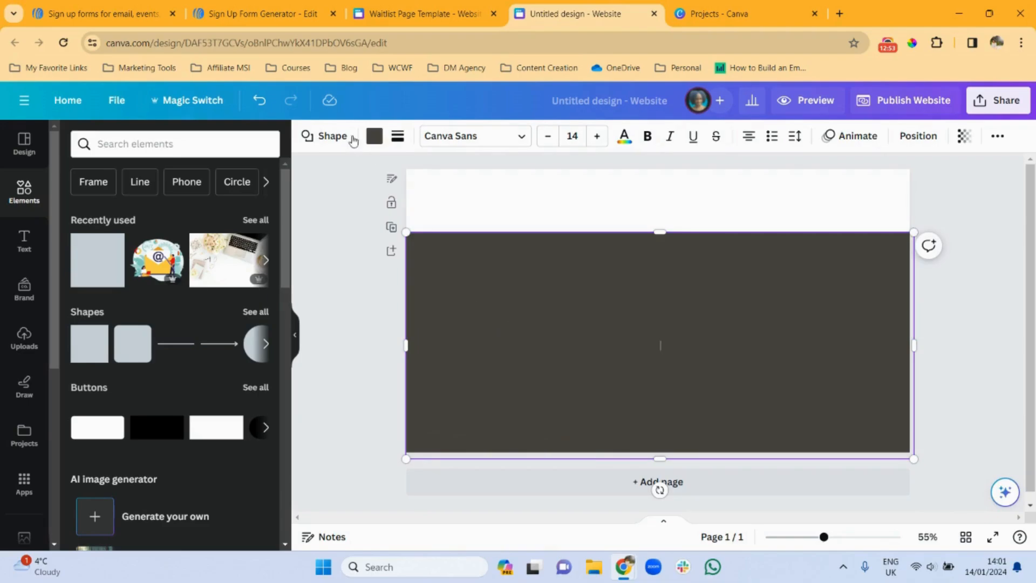
Step: Set the dark overlay shape's transparency to 65, using the Waitlist Page Template as the reference
click(446, 14)
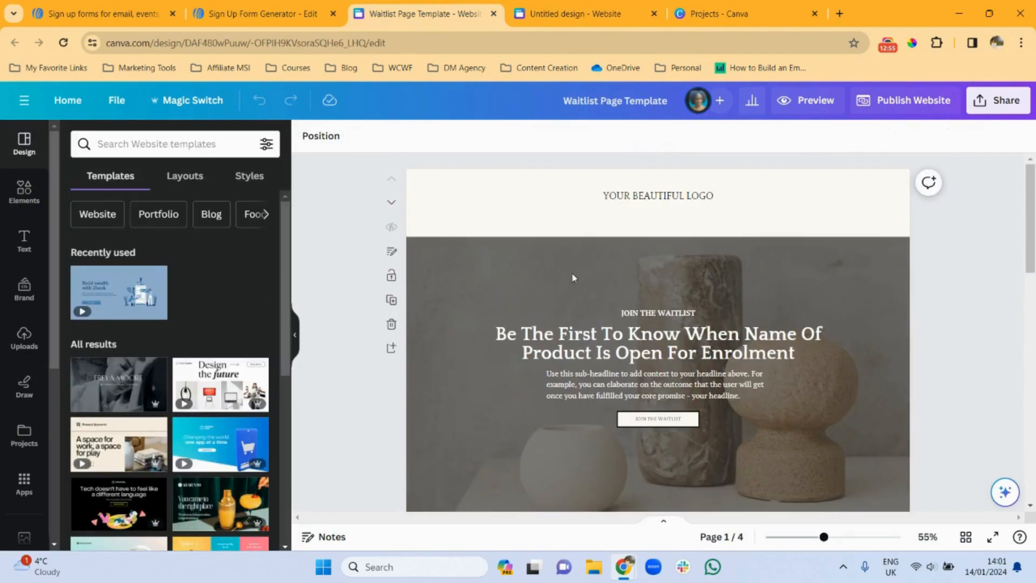
click(561, 14)
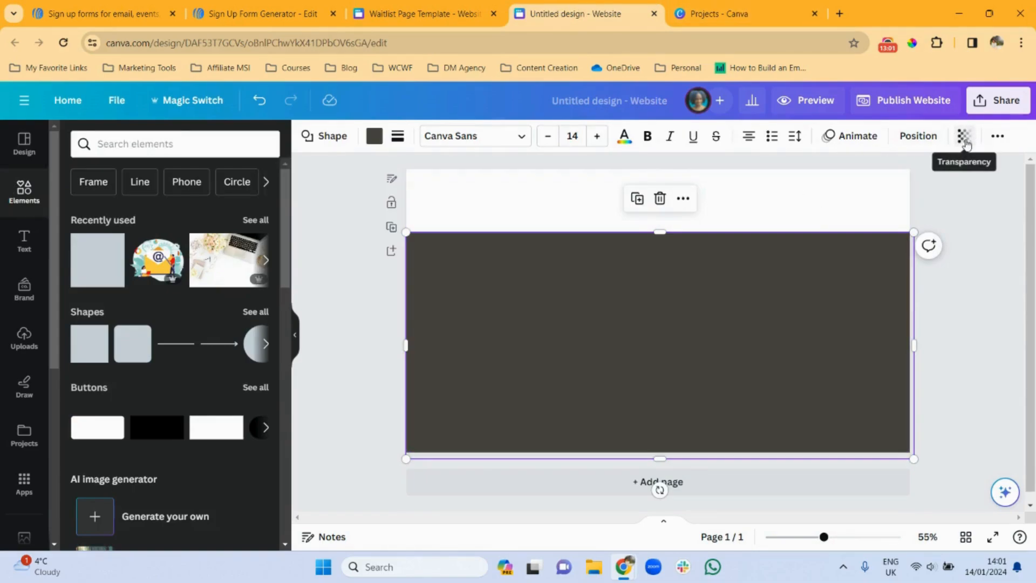
click(965, 138)
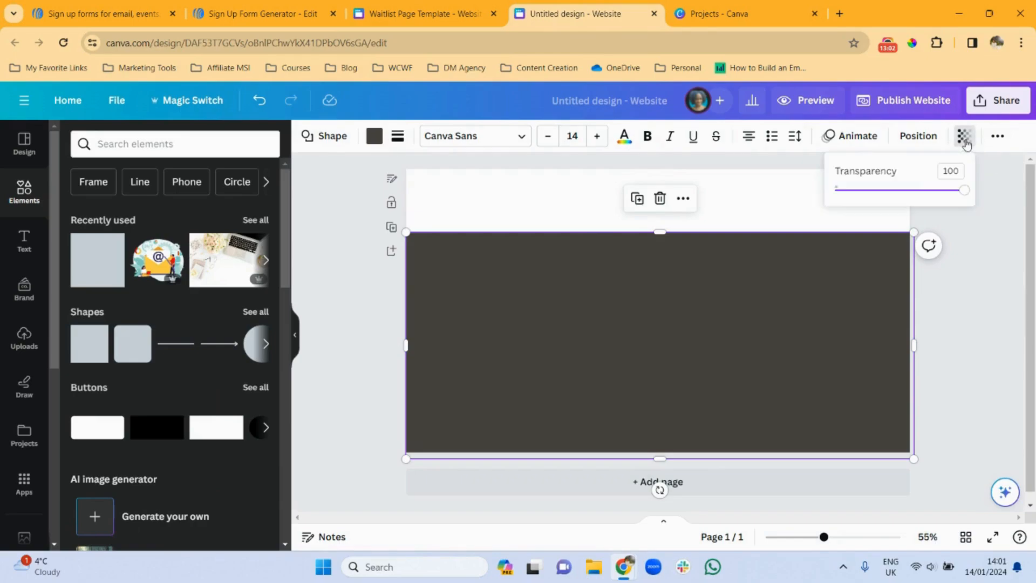
click(951, 171)
text(65)
key(Return)
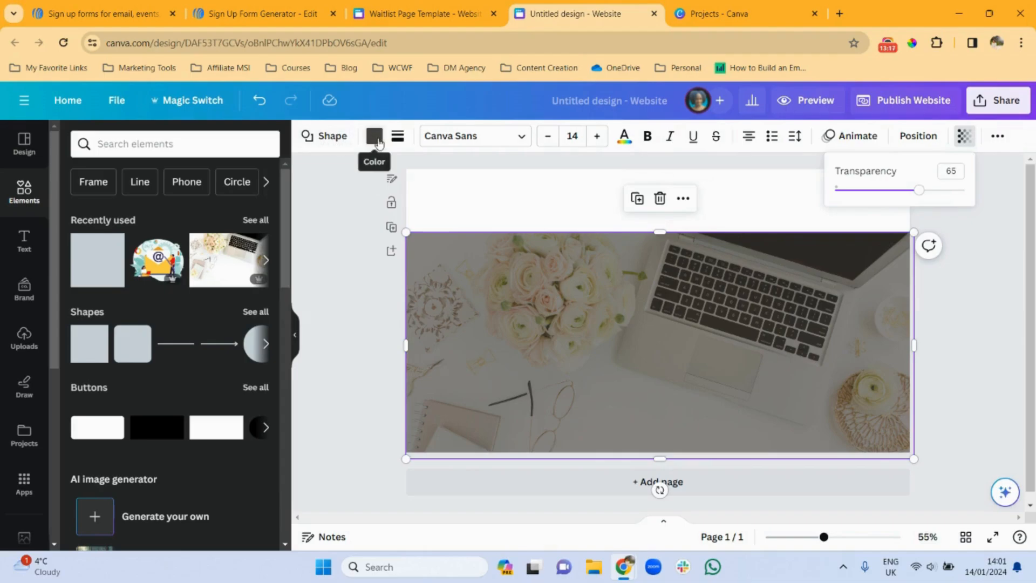
Step: Look over the page's background colour options and open the CMT Brand Kit colour palette for editing
click(469, 207)
click(468, 207)
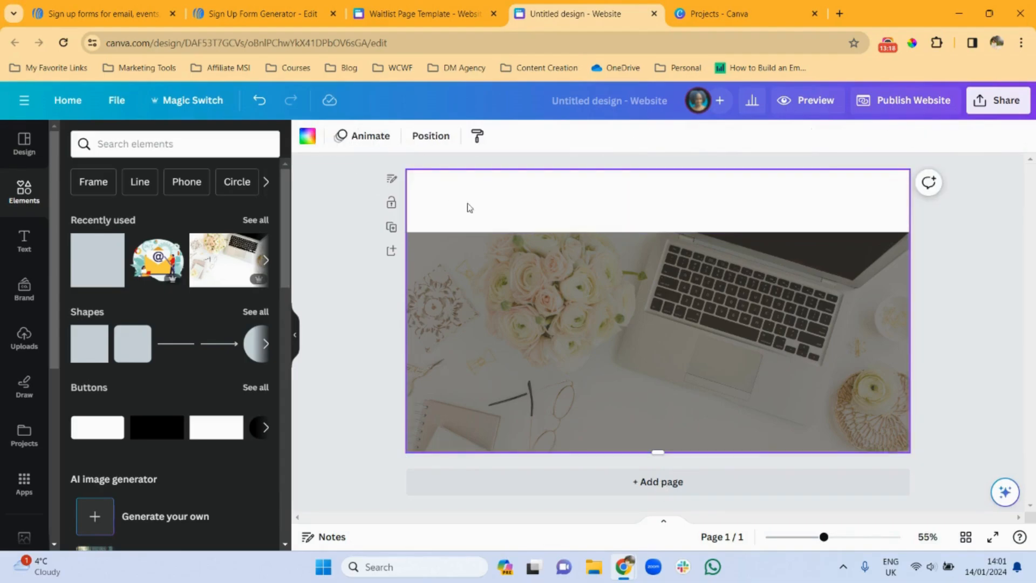
click(306, 137)
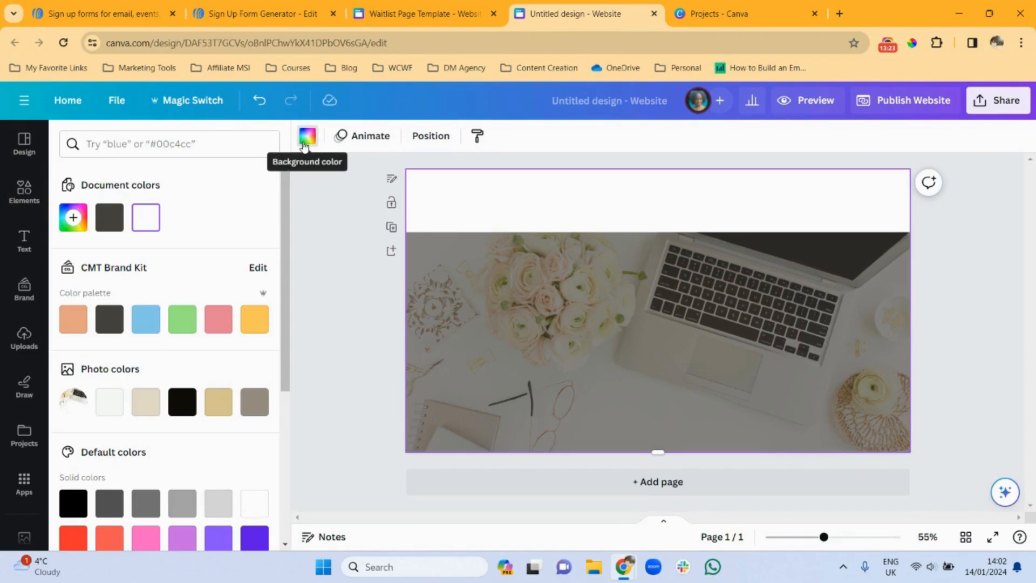
click(20, 300)
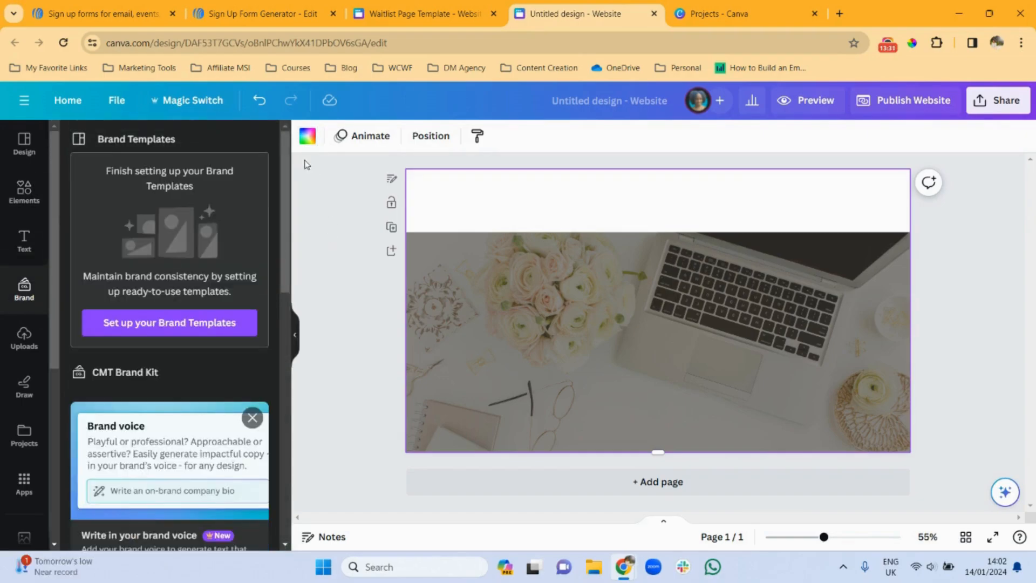
scroll(282, 237, down, 3)
drag(282, 237, 283, 392)
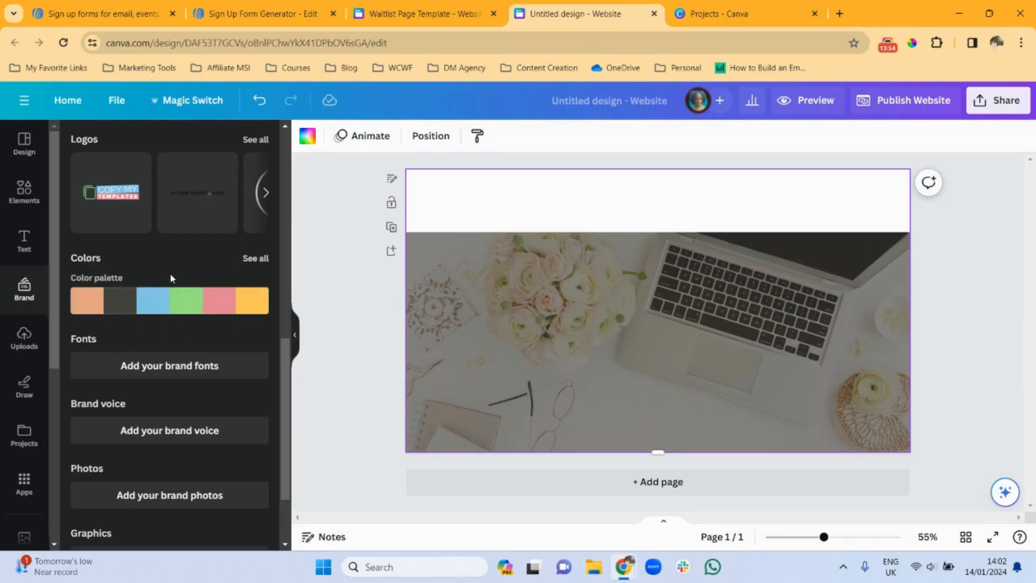
click(259, 259)
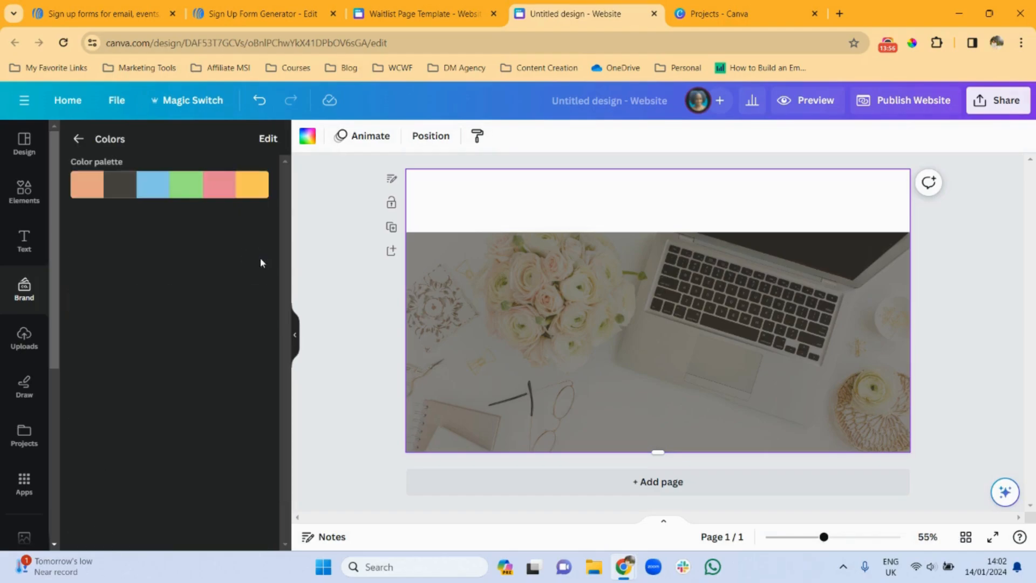
click(266, 141)
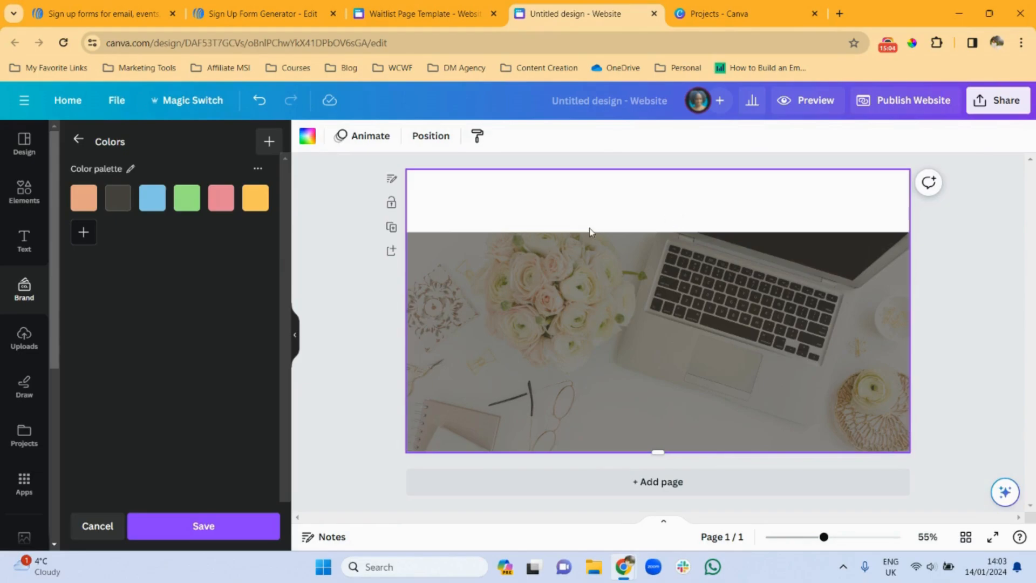
Step: Set the page's background to the custom solid colour #FFFCF8
click(306, 139)
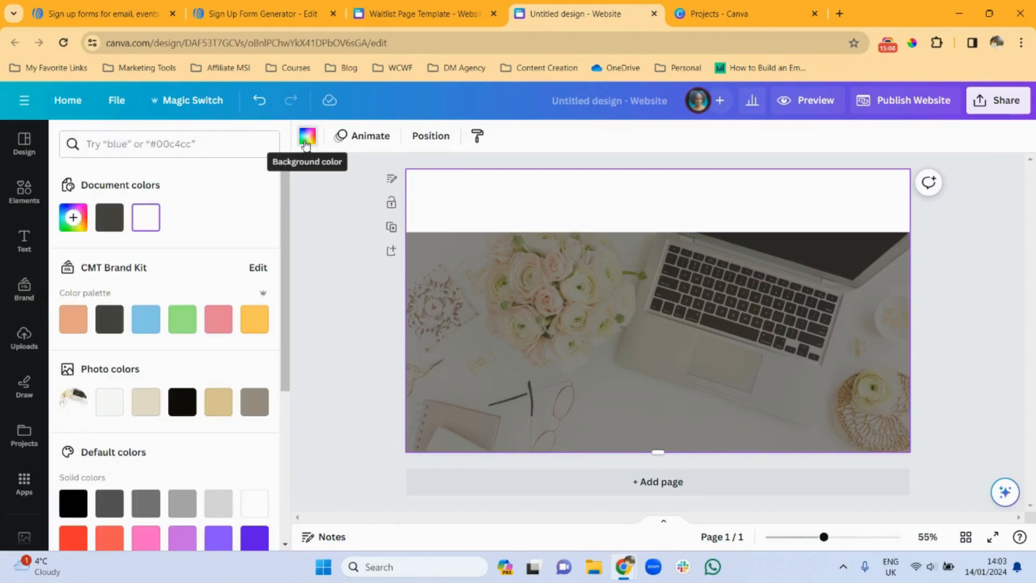
click(73, 221)
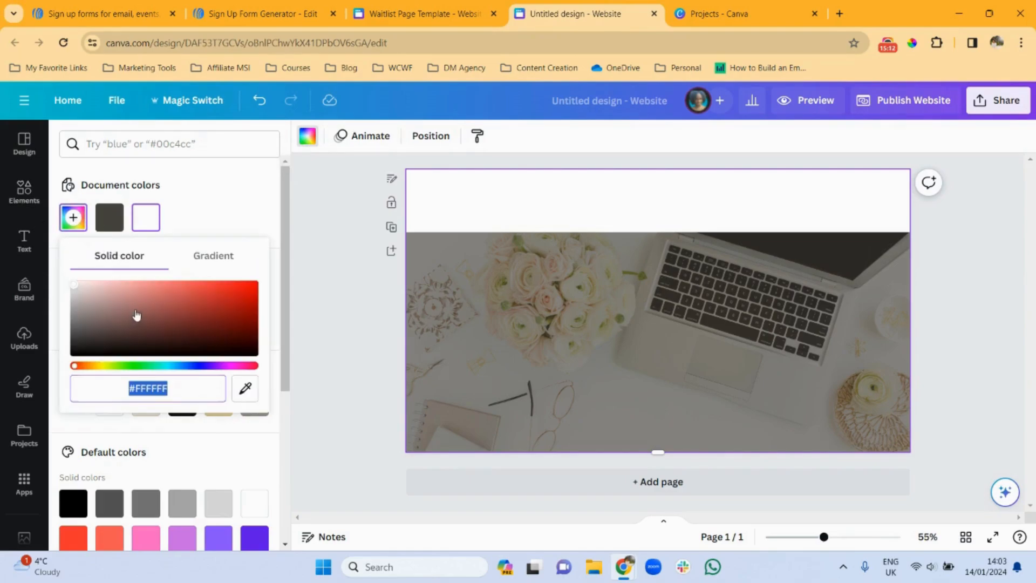
mouse_move(74, 291)
mouse_down()
mouse_move(111, 289)
mouse_move(134, 305)
mouse_move(85, 303)
mouse_move(74, 283)
mouse_up()
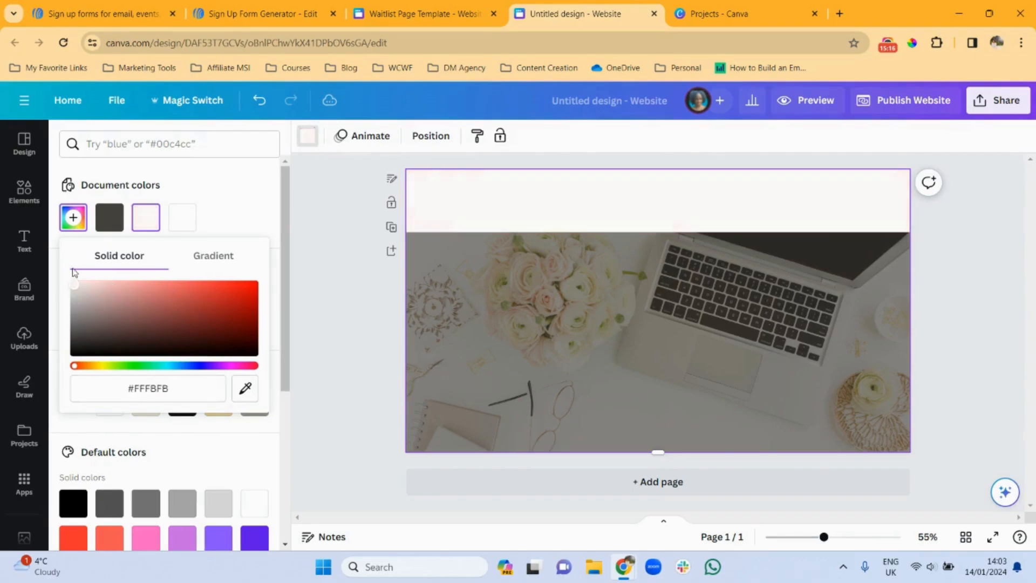
click(146, 391)
double_click(149, 387)
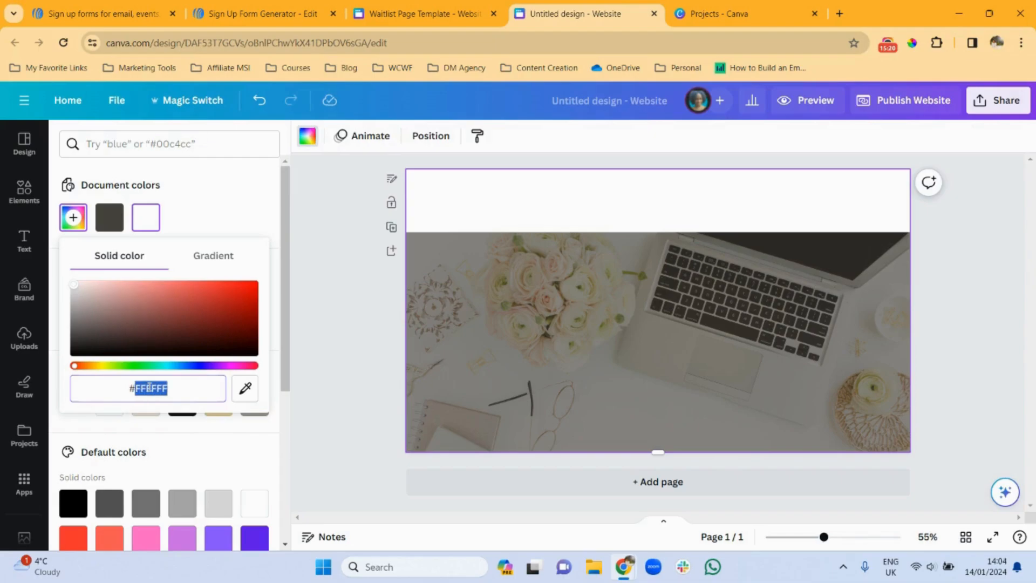
text(FFFCE8)
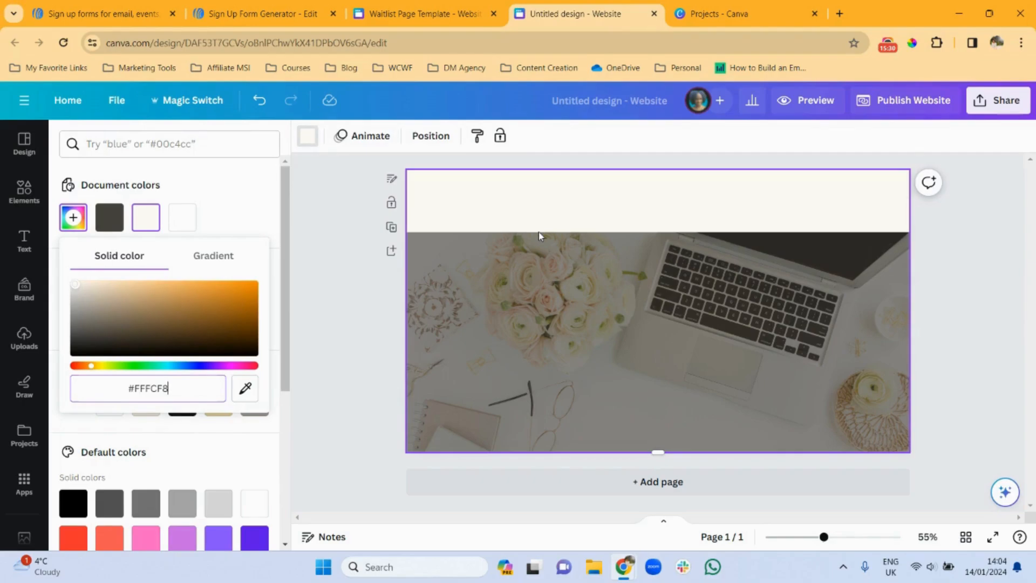
Step: Open the Color About website at the #c69290 colour page in a new browser tab
click(844, 14)
click(731, 41)
text(colorabo)
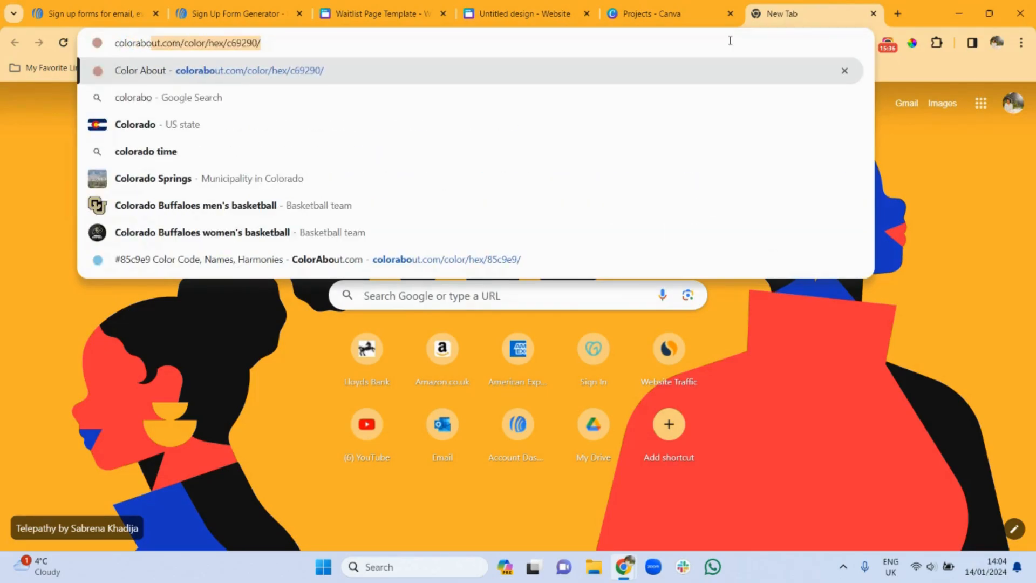
key(Return)
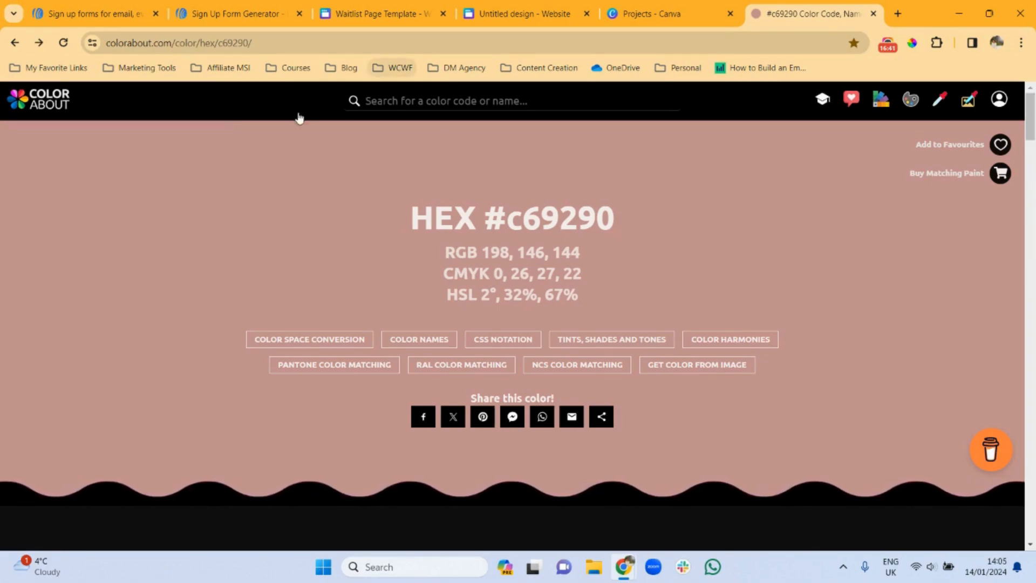
Step: Search Color About for beige and open the RAL 1001 (Beige) colour page
click(397, 101)
text(b)
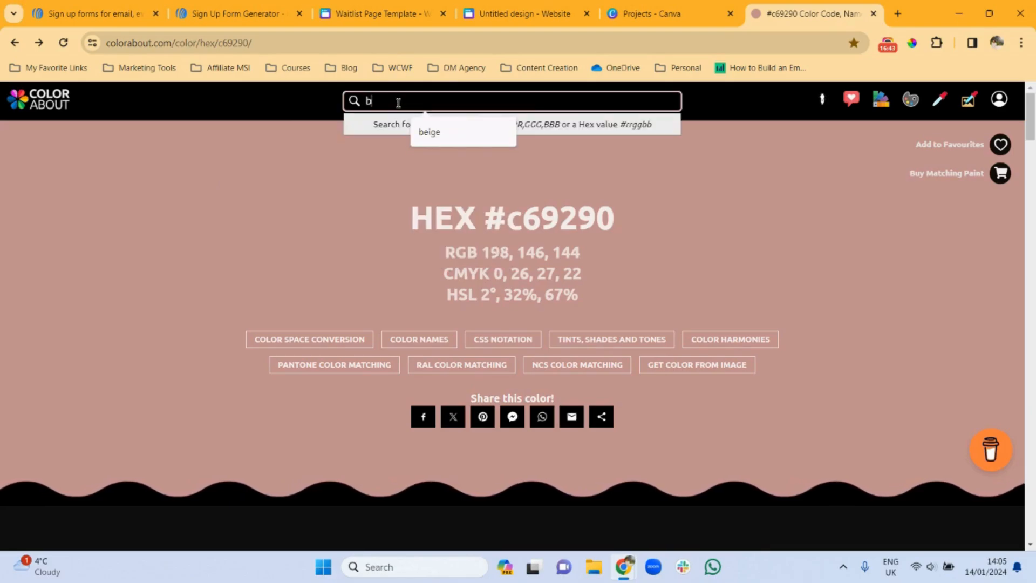
text(eige)
key(Return)
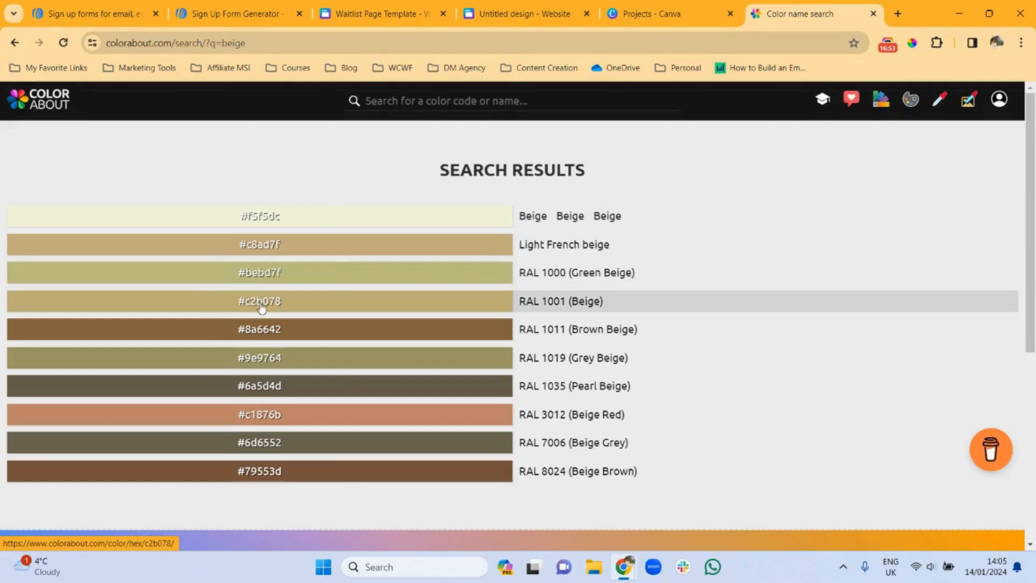
click(293, 313)
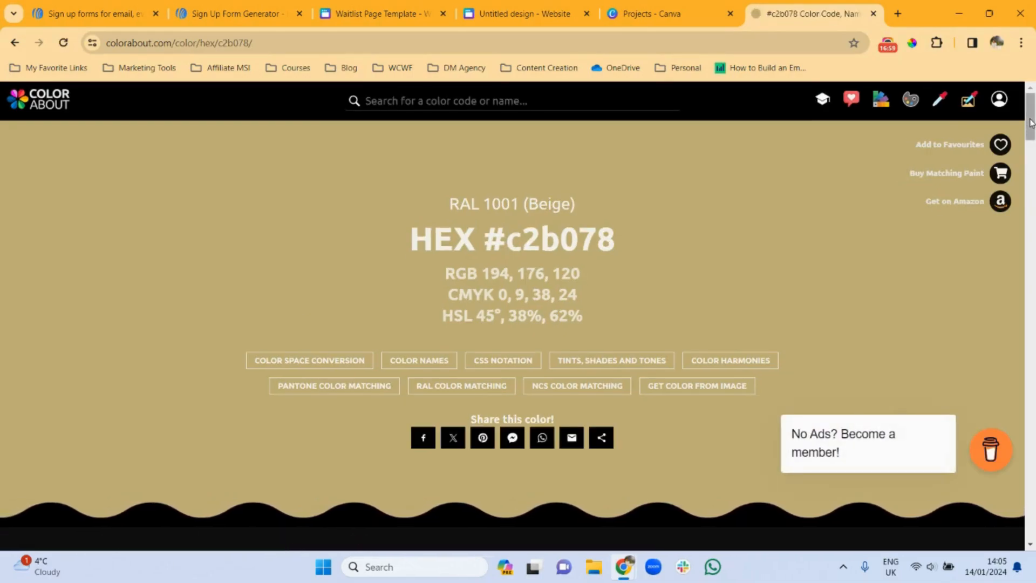
Step: Look through the similar colours, tints, shades and tones of RAL 1001 (Beige) and open the #a4a196 tone's page
click(1031, 176)
drag(1027, 167, 1027, 216)
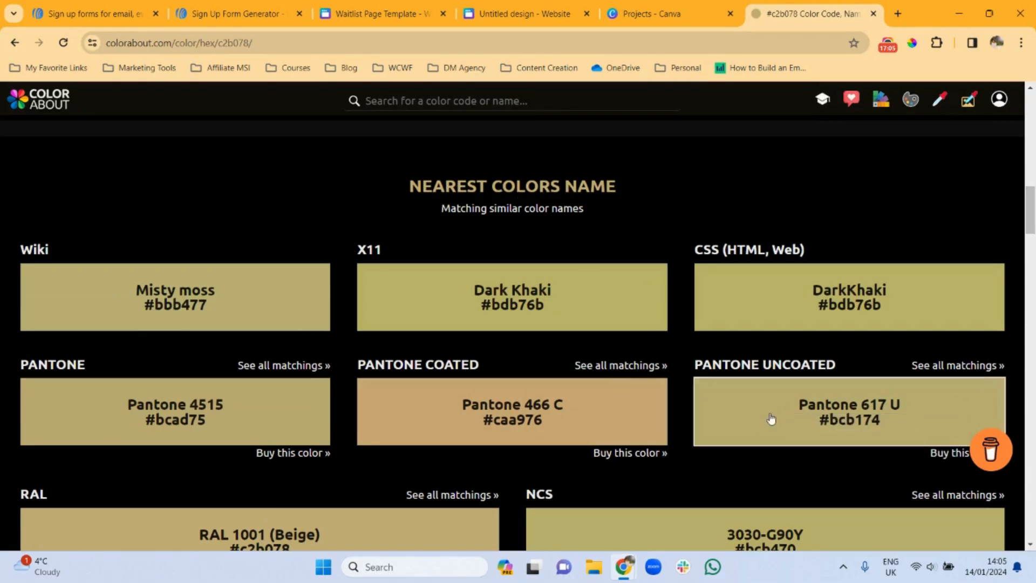
drag(1033, 231, 1031, 316)
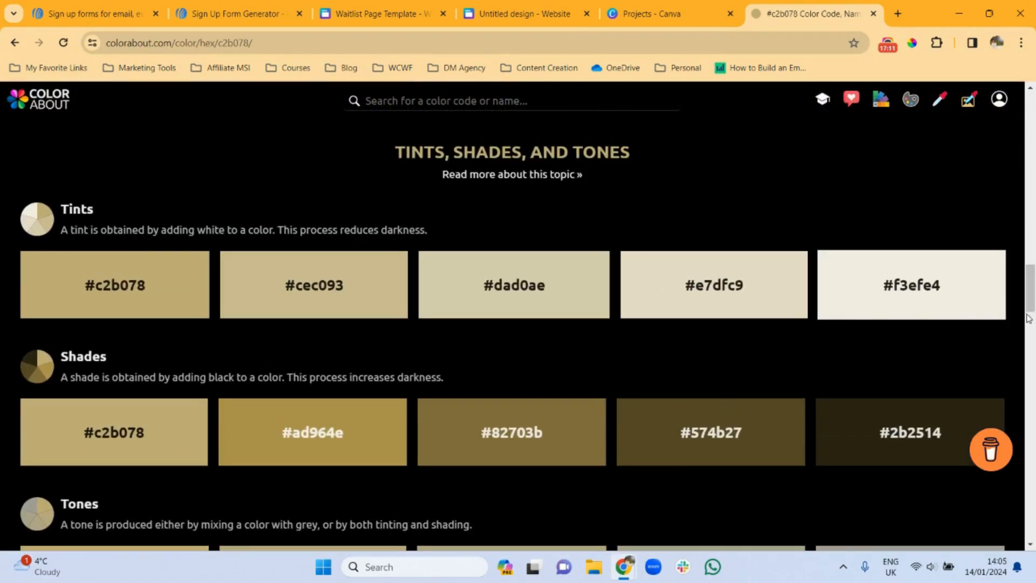
mouse_move(1031, 279)
mouse_down()
mouse_move(1030, 345)
mouse_move(1029, 298)
mouse_up()
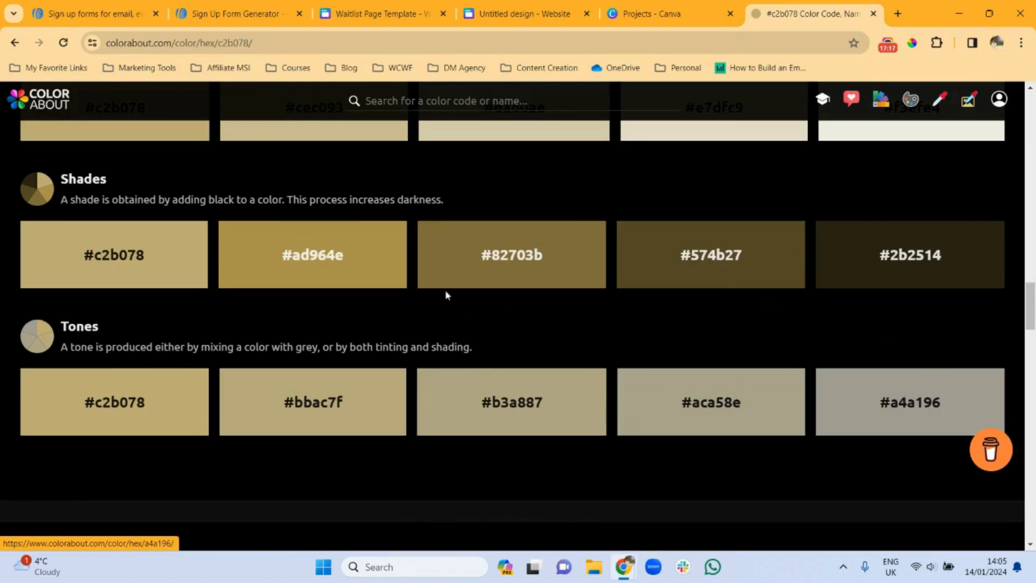
click(881, 413)
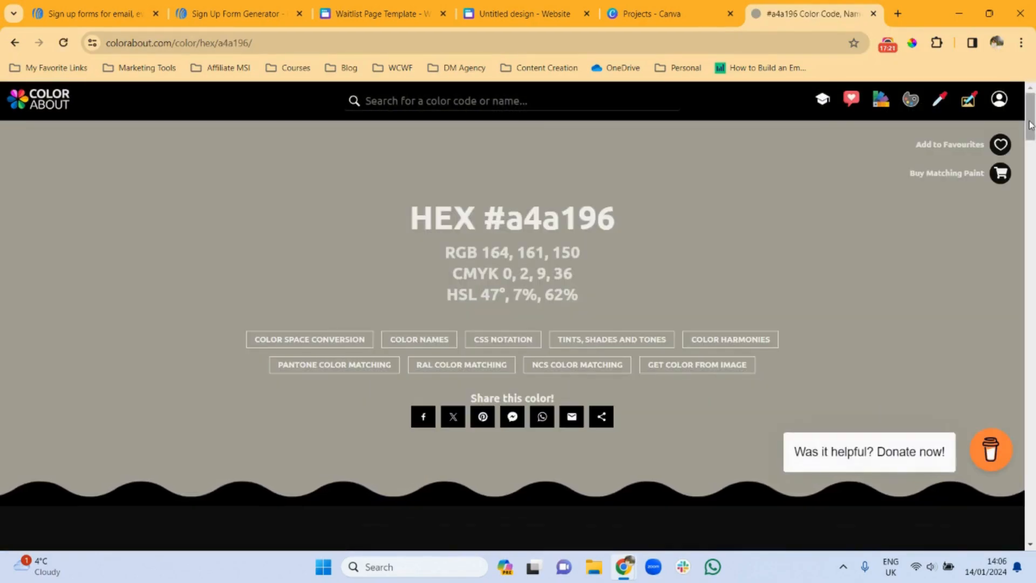
drag(1030, 125, 1009, 215)
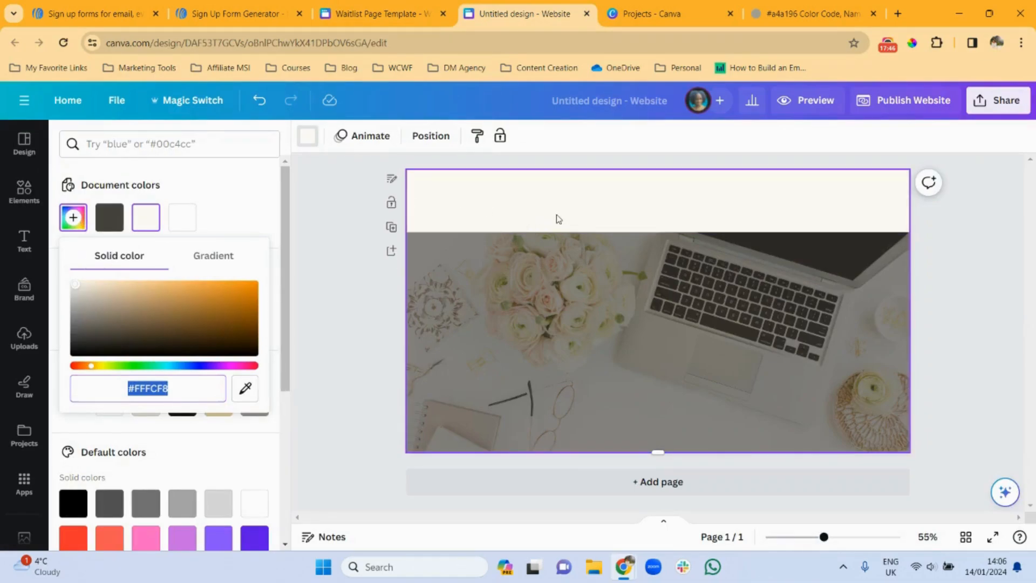
Step: Add a heading reading "BEAUTIFUL LOGO" and place it in the cream strip above the hero image
click(25, 240)
click(119, 312)
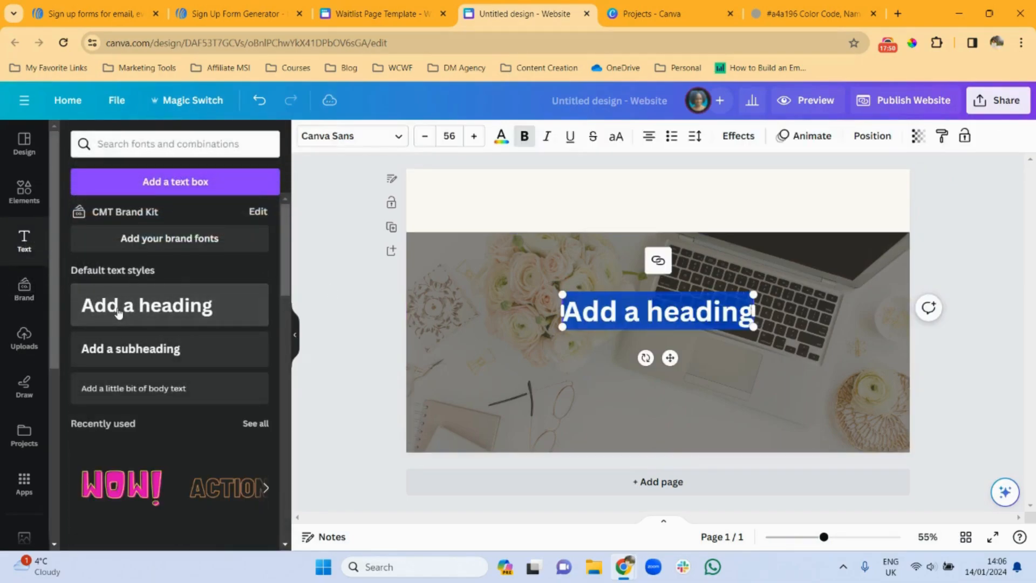
text(add)
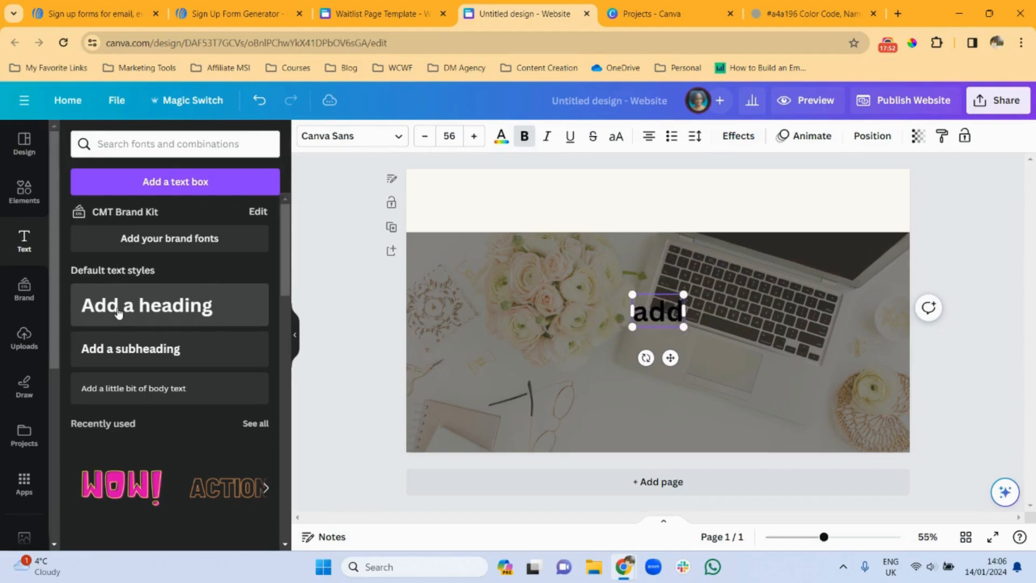
key(BackSpace)
key(BackSpace)
key(BackSpace)
text(BEAUTIFUL LOGO)
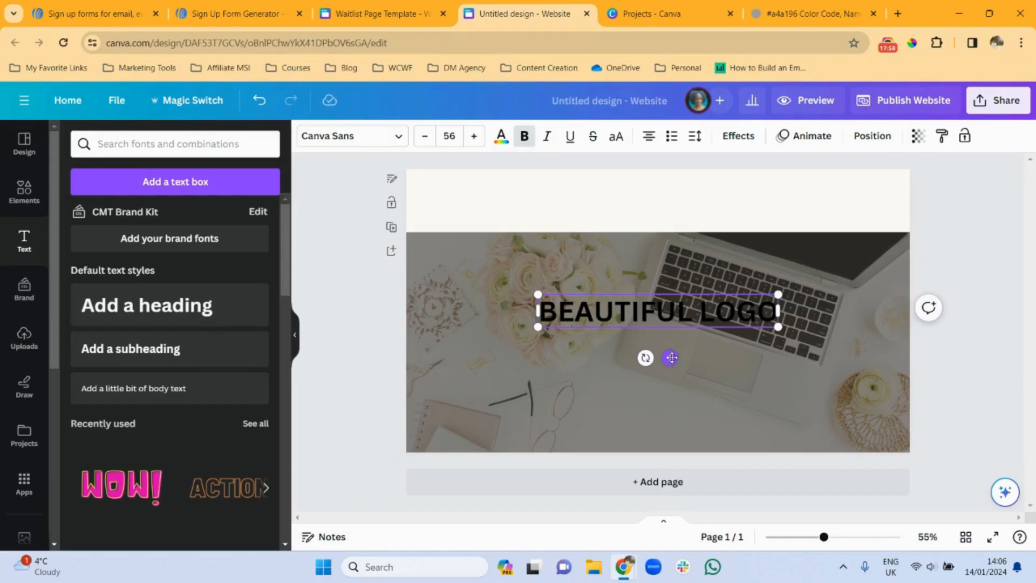
drag(672, 357, 669, 250)
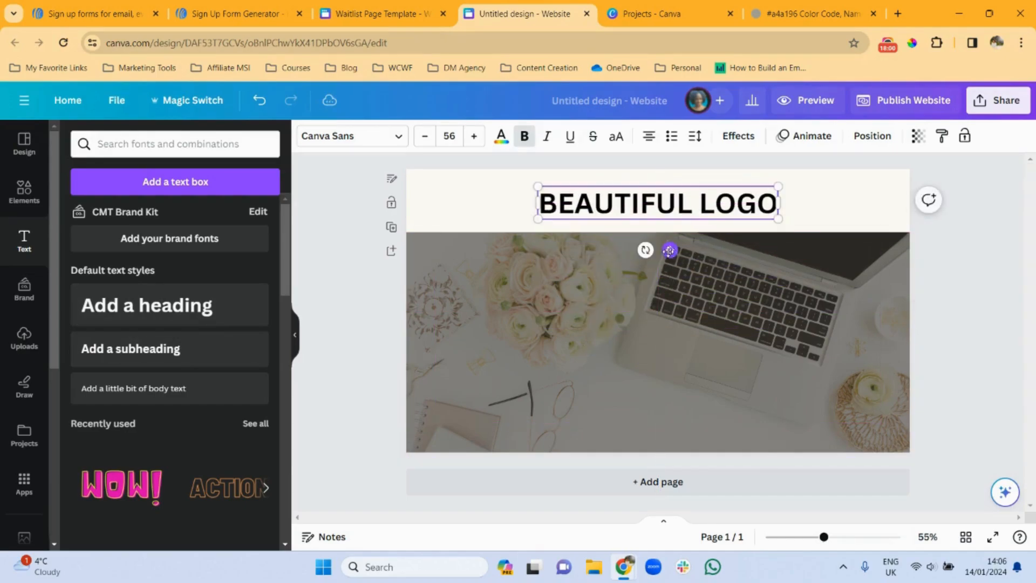
Step: Set the logo text to size 20 in the Quattrocento font and centre it vertically in the cream strip
click(449, 136)
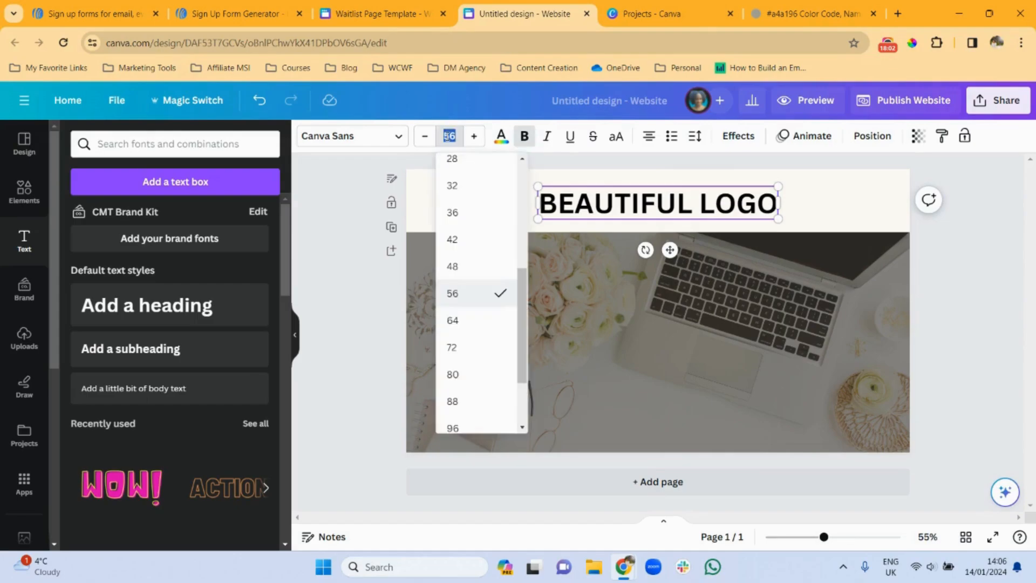
text(20)
key(Return)
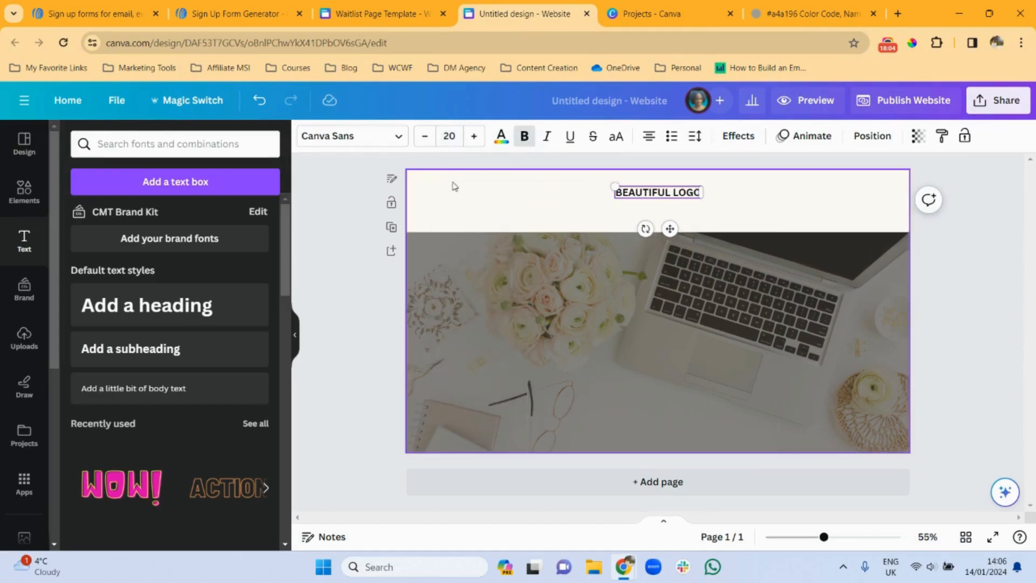
click(396, 137)
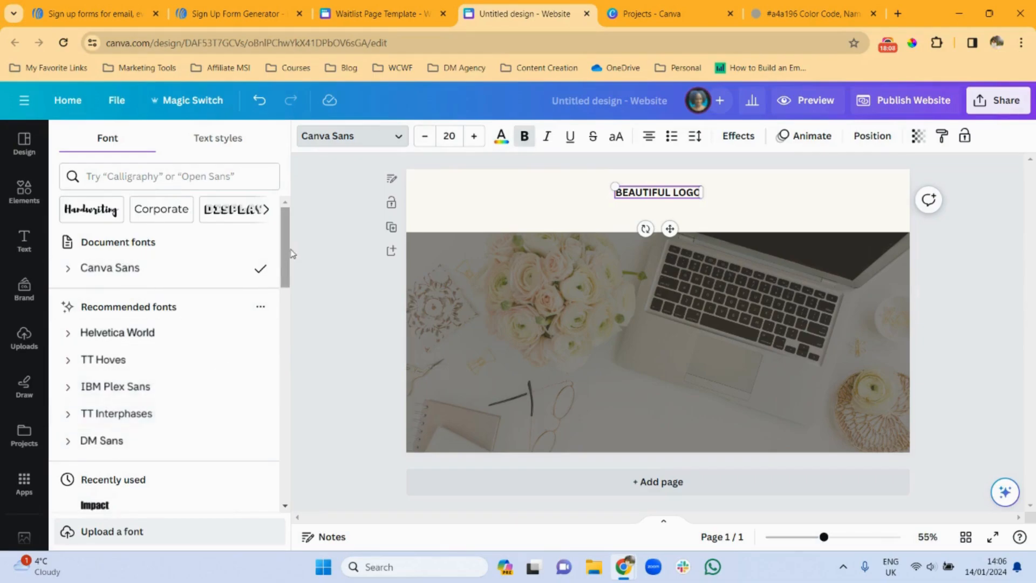
drag(286, 261, 285, 323)
click(140, 362)
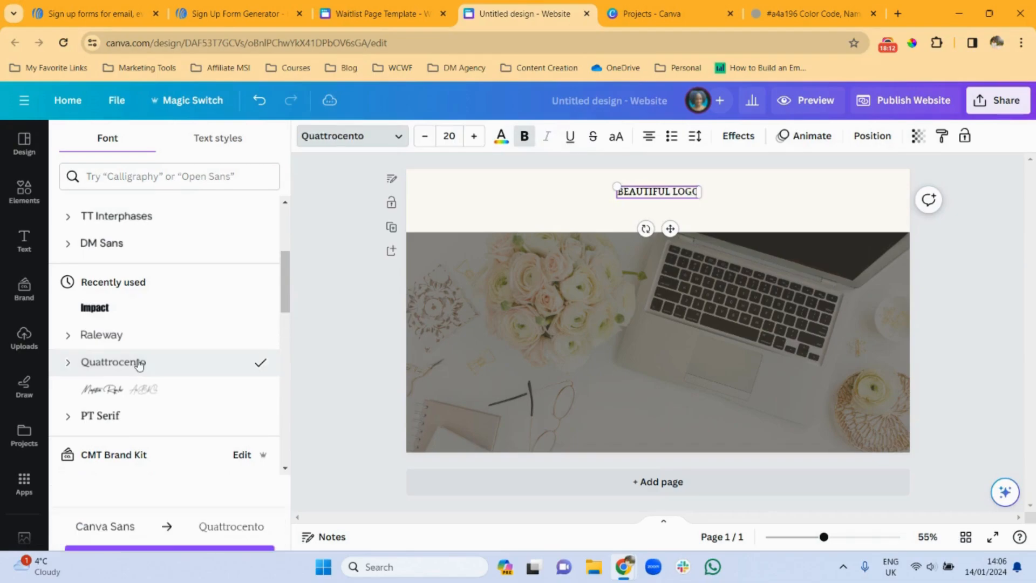
drag(672, 228, 669, 236)
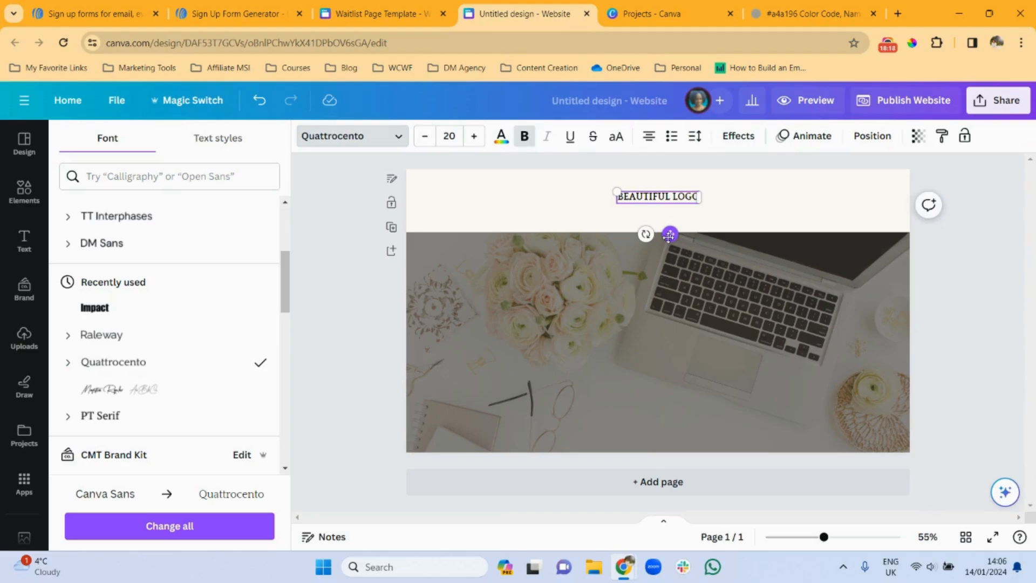
Step: Check the headline layout in the Waitlist Page Template, return to the website design and add a heading over its hero image
click(369, 15)
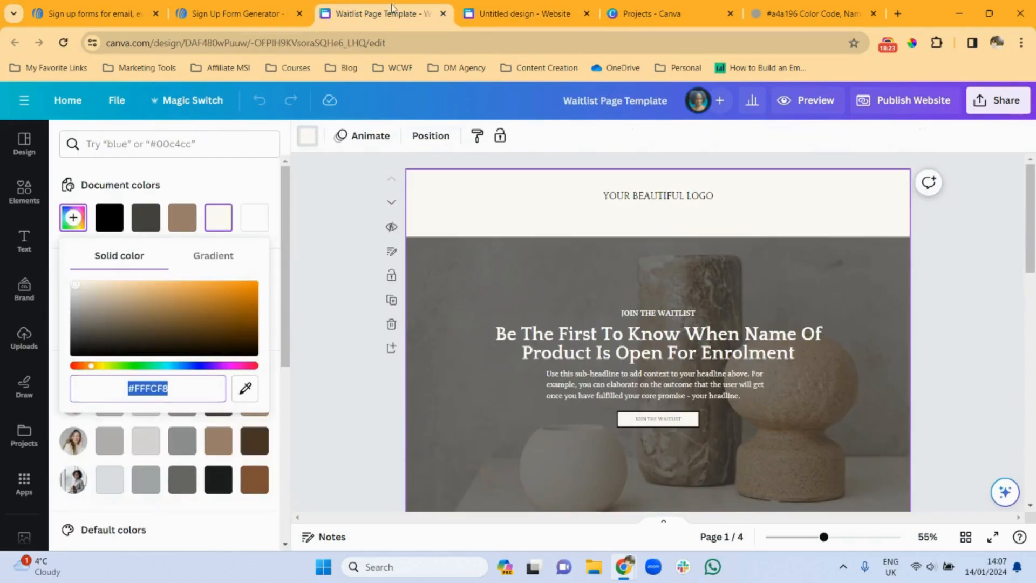
click(497, 15)
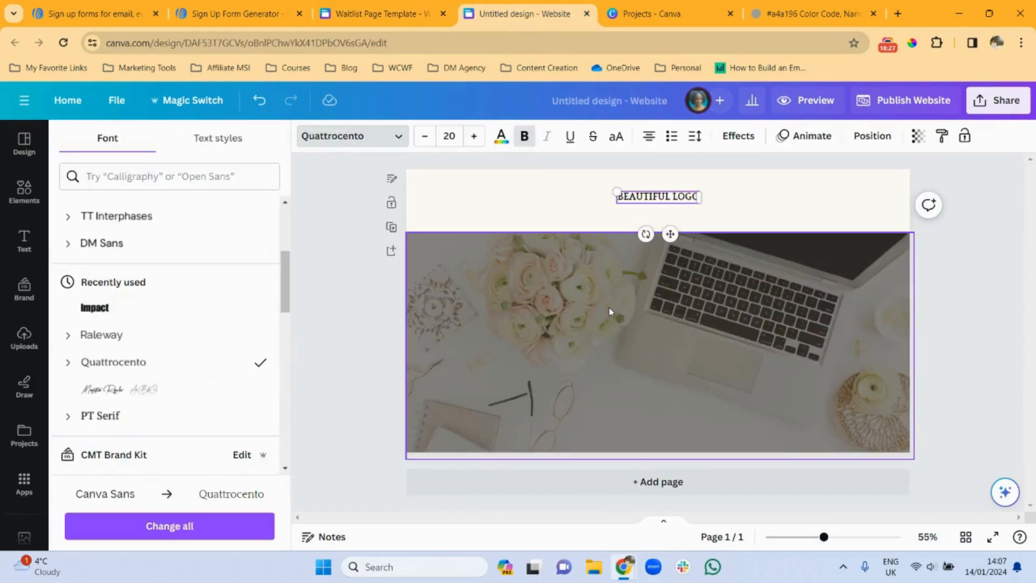
click(24, 241)
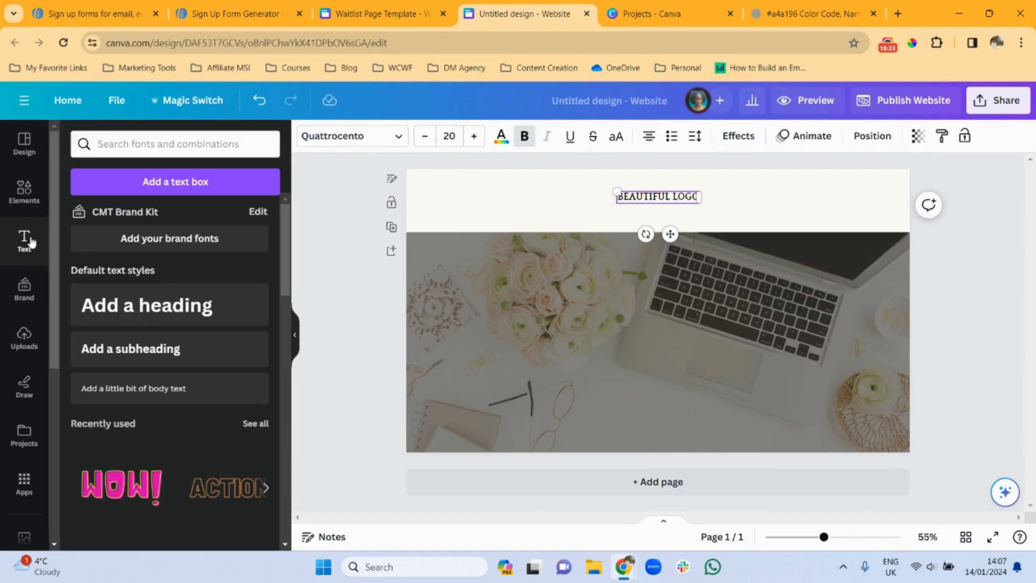
click(148, 308)
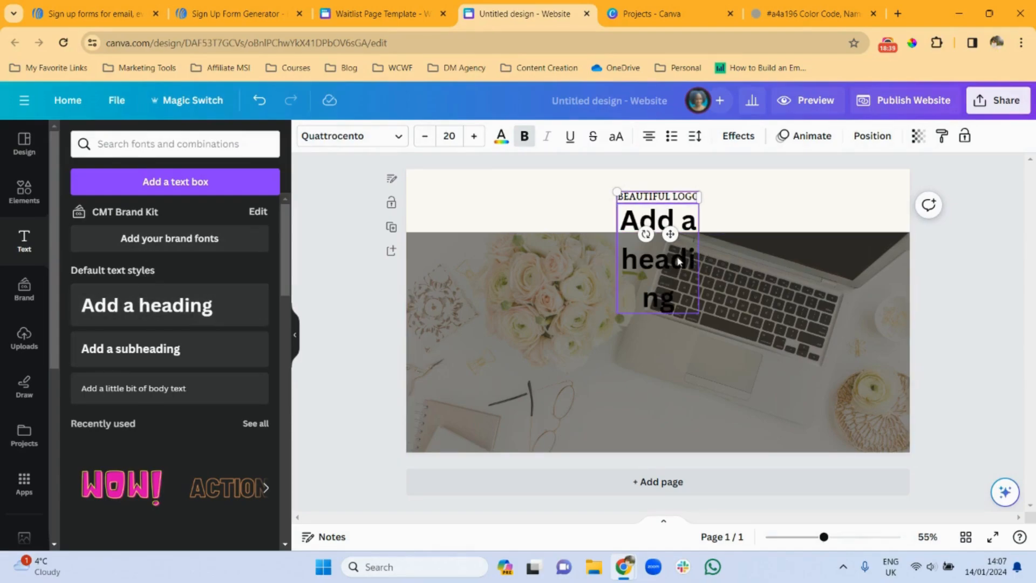
drag(679, 262, 673, 318)
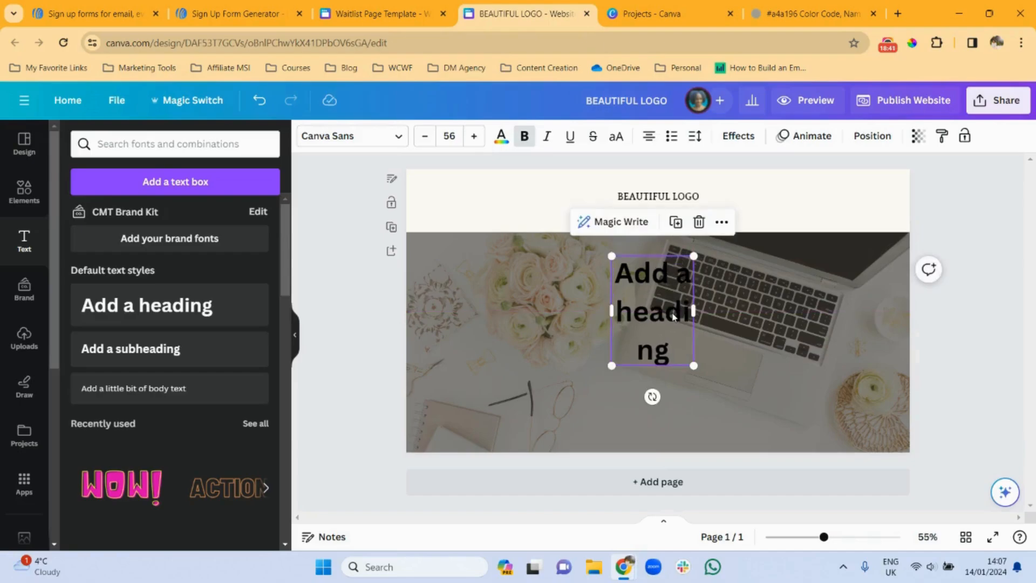
Step: Replace the new heading's placeholder text with "Be The First To Know When"
double_click(634, 311)
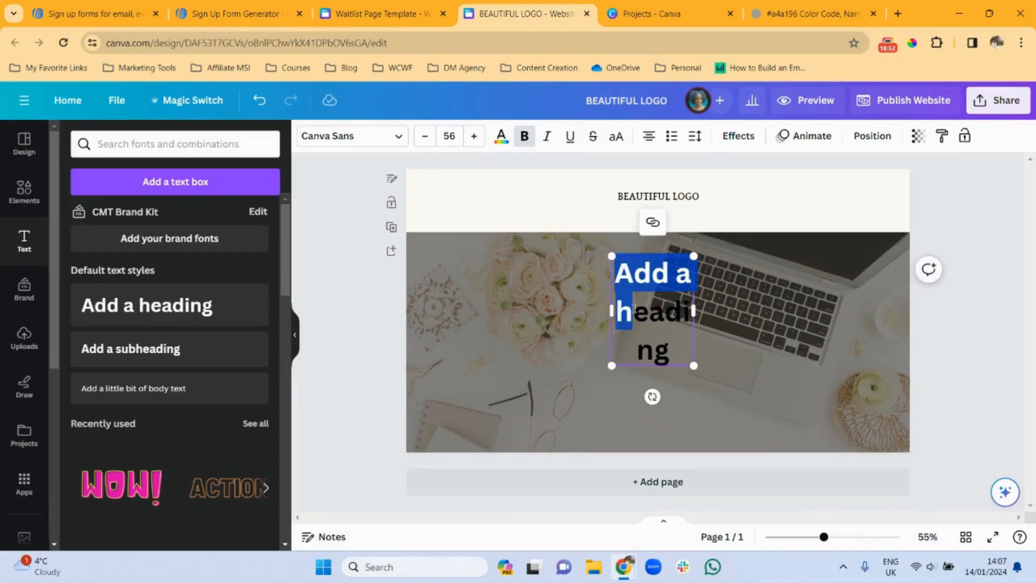
key(ctrl+a)
text(BEAUT)
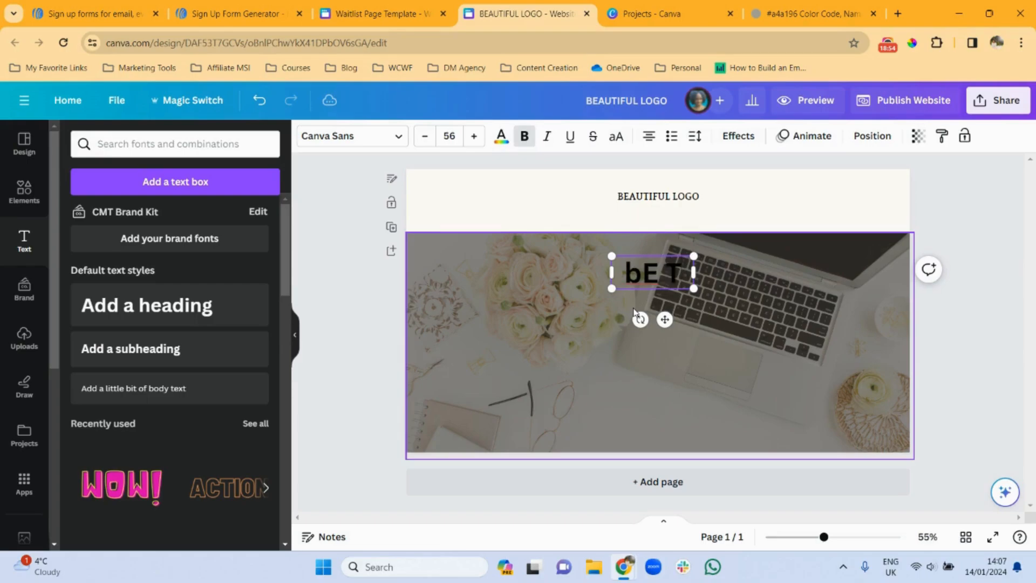
key(BackSpace)
key(BackSpace)
key(BackSpace)
text(Be The)
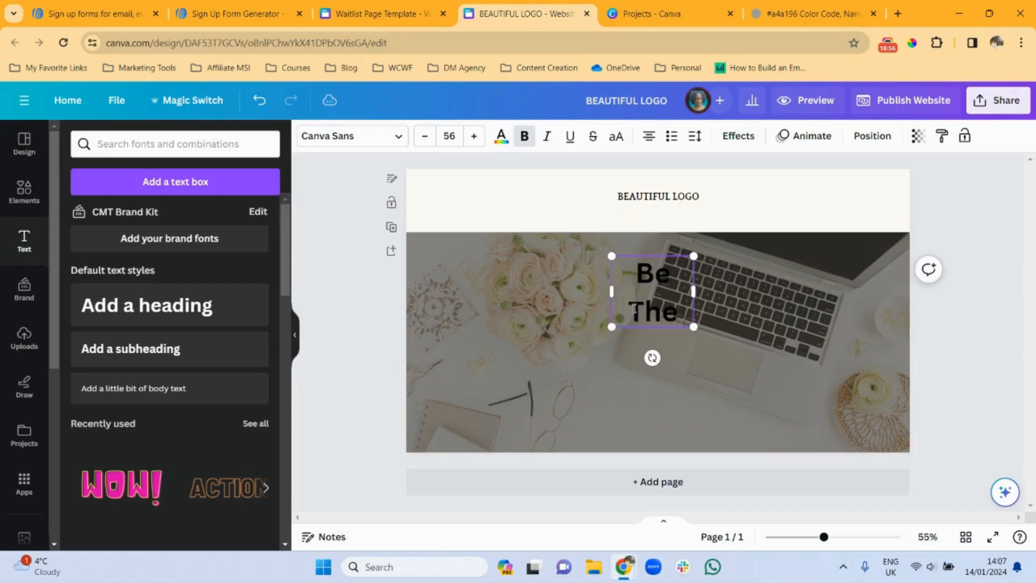
text( First To Know When)
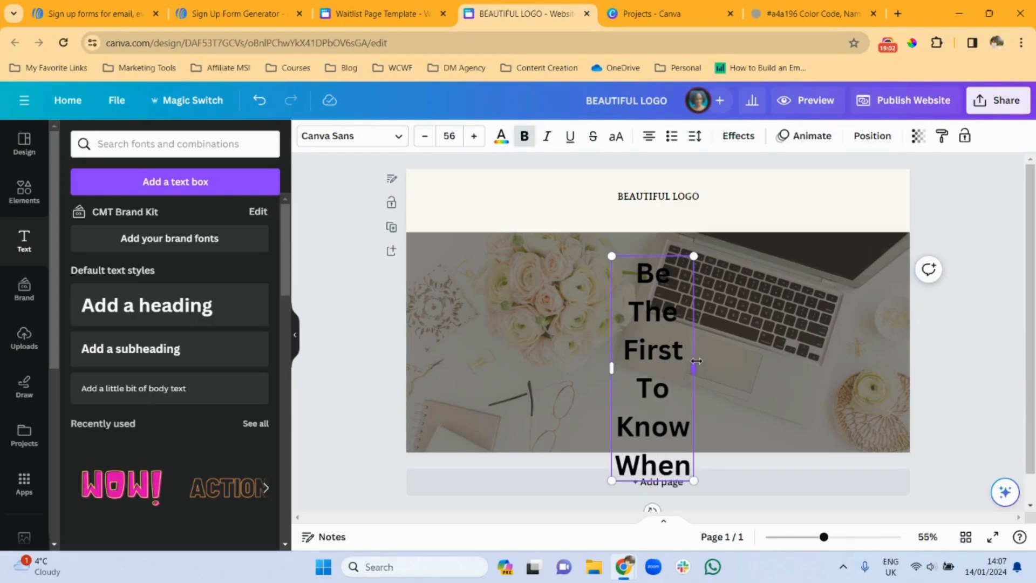
Step: Widen the headline's text box so the text fits on two lines and centre it across the hero image
drag(696, 360, 863, 355)
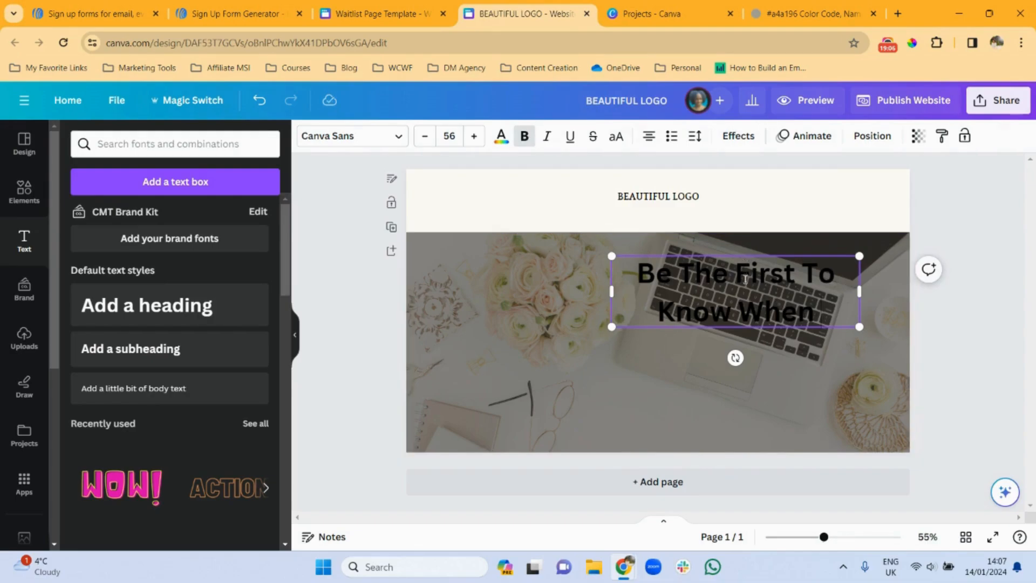
click(786, 333)
drag(768, 299, 690, 304)
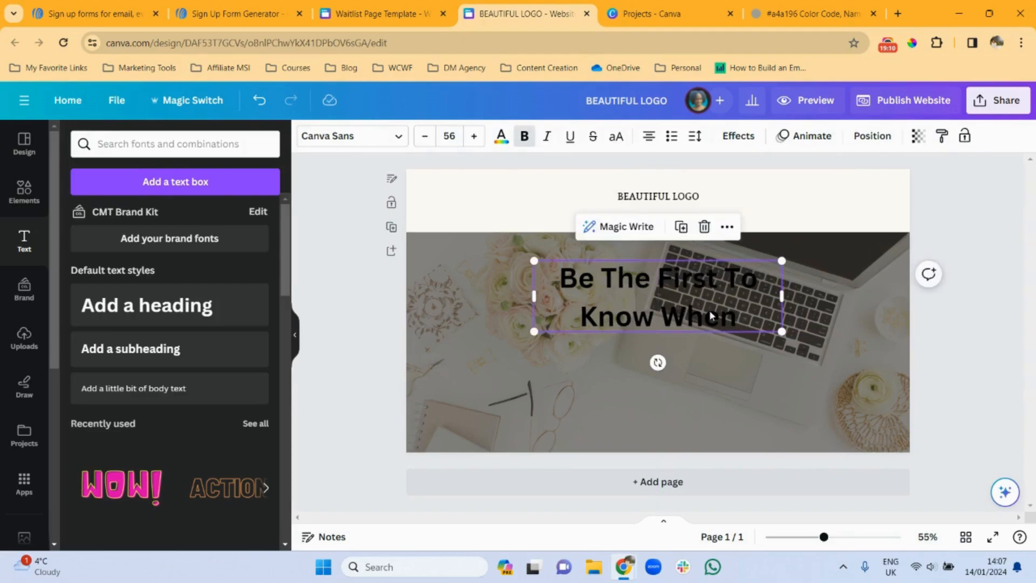
Step: Extend the headline with "Name Of Product Is Open For Enrollment" after "Be The First To Know When"
click(734, 317)
text(N)
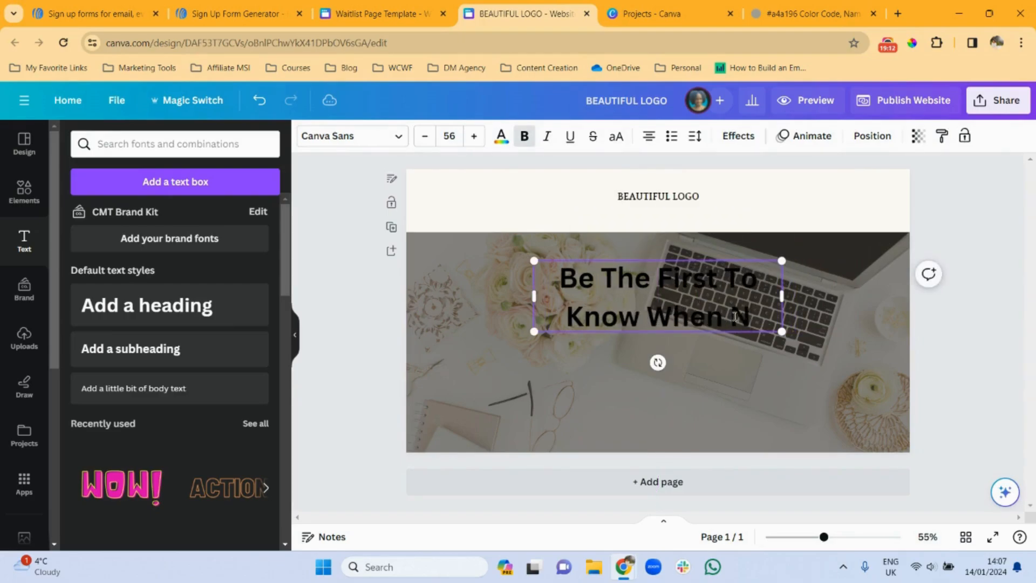
text(ame Of Produc)
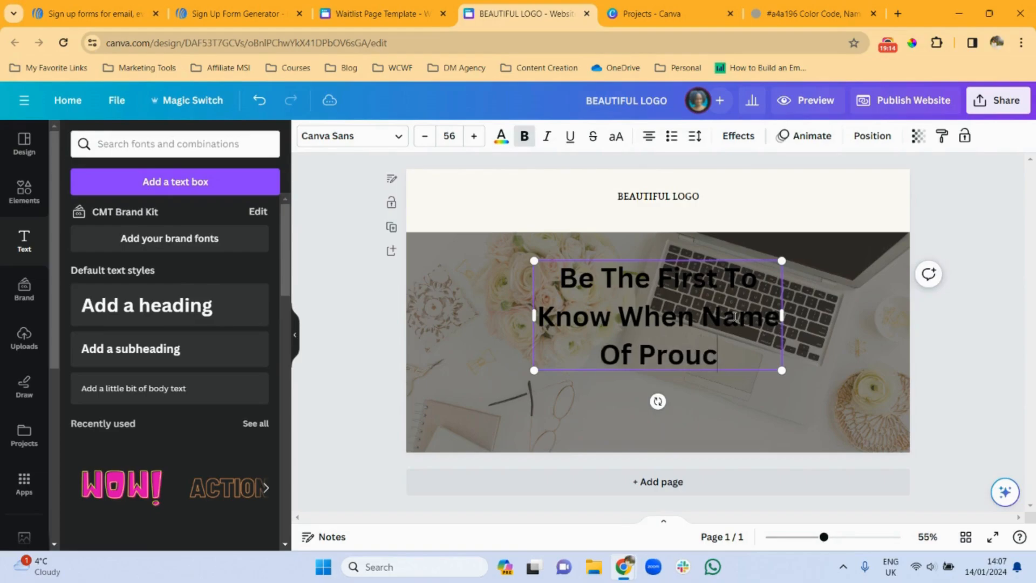
key(BackSpace)
key(BackSpace)
text(duct Is O)
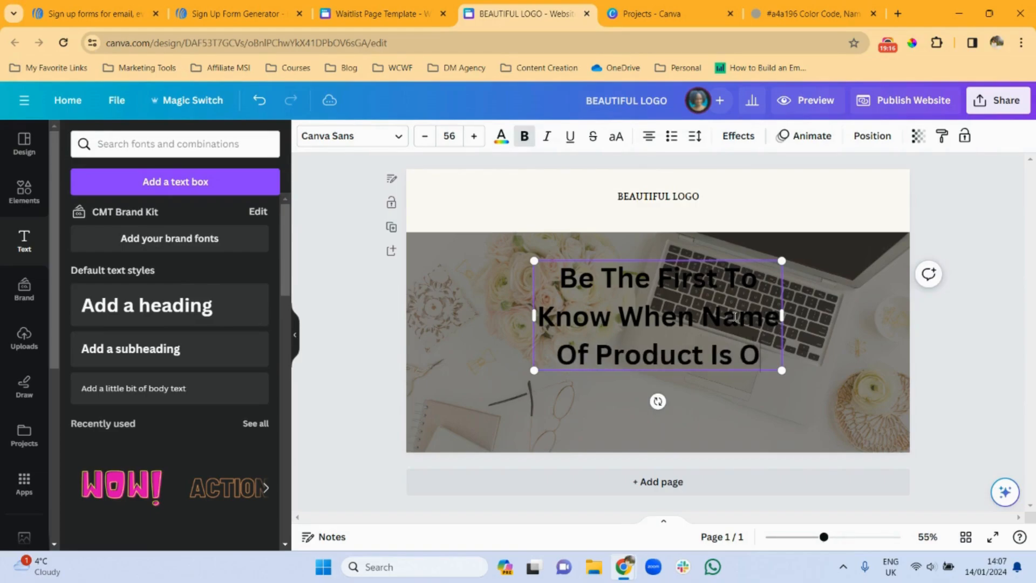
text(pen For Enrollment)
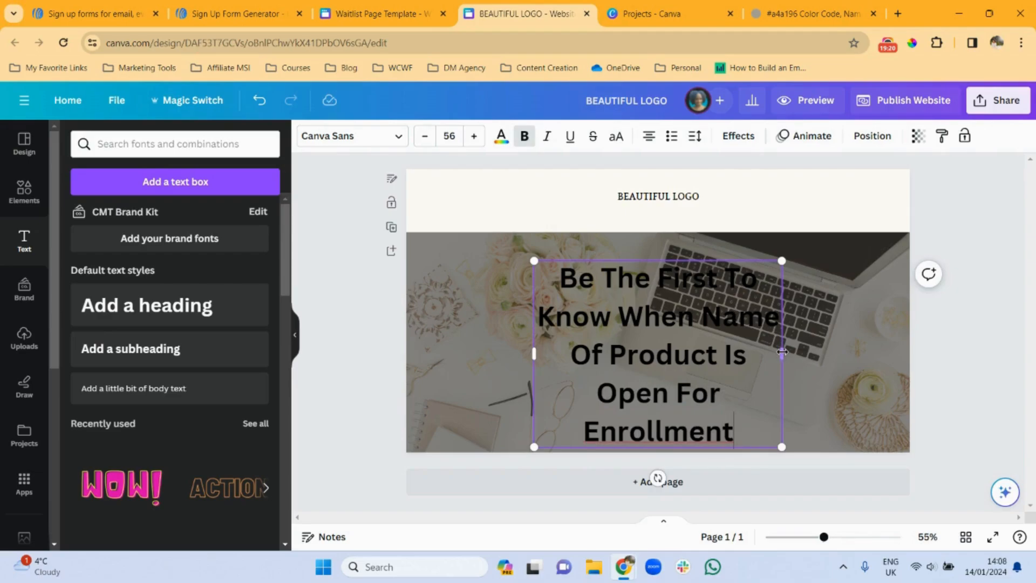
Step: Widen the full headline's box until it wraps to three lines and move it back to the hero image's centre
drag(782, 352, 885, 350)
click(743, 388)
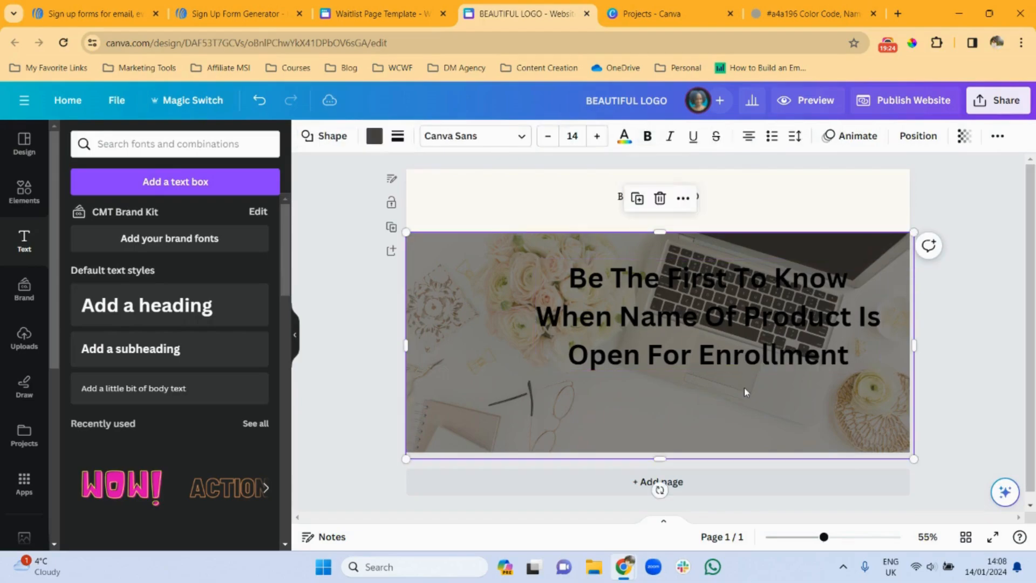
drag(713, 331, 665, 323)
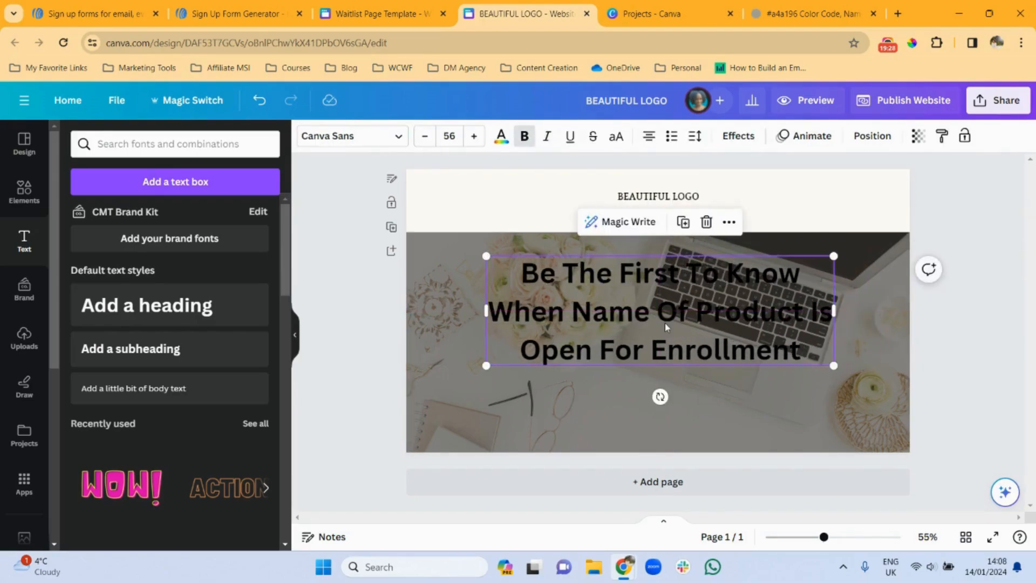
Step: Change the whole hero headline's font to Quattrocento
double_click(665, 322)
key(ctrl+a)
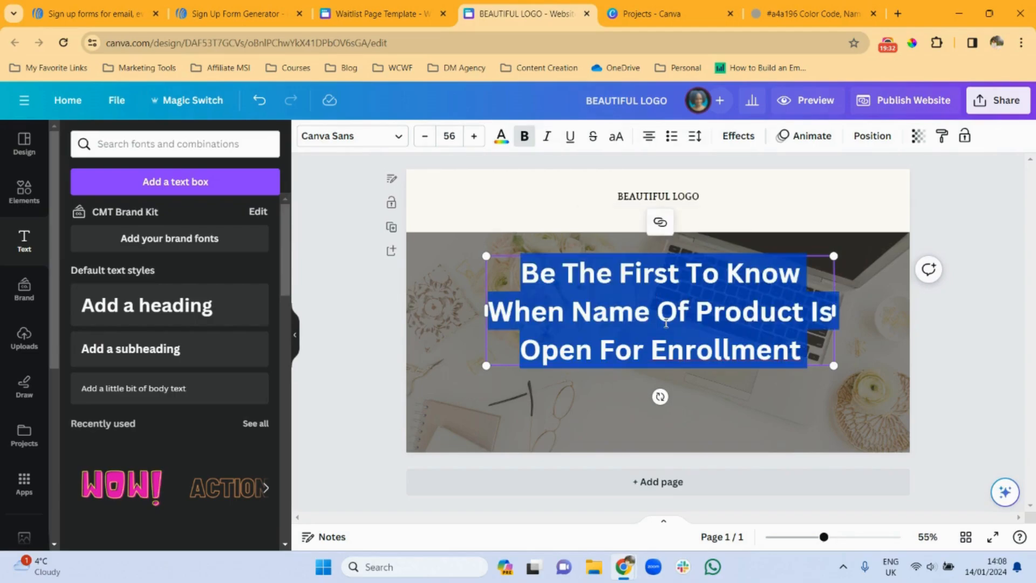
click(398, 137)
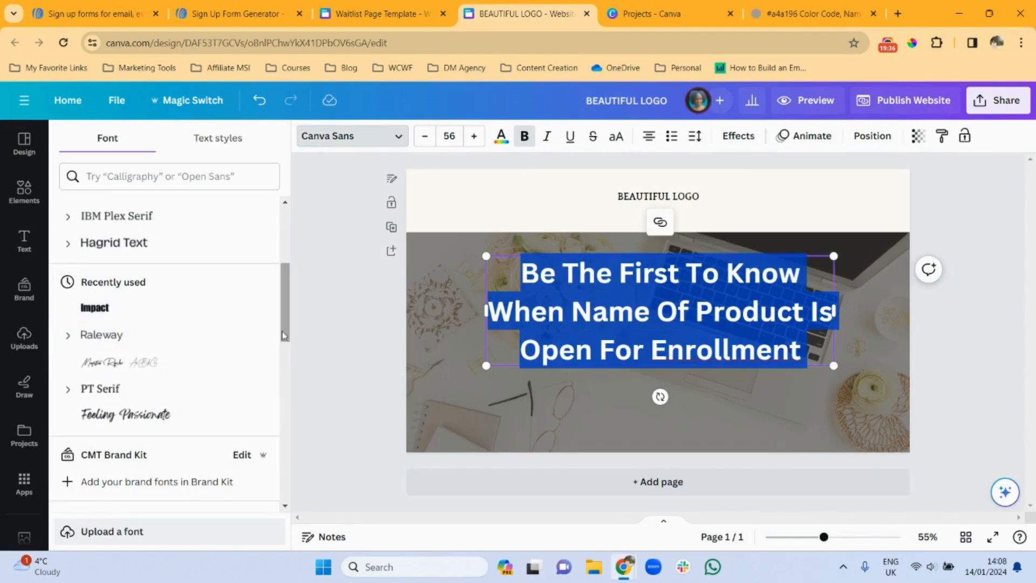
drag(286, 330, 287, 259)
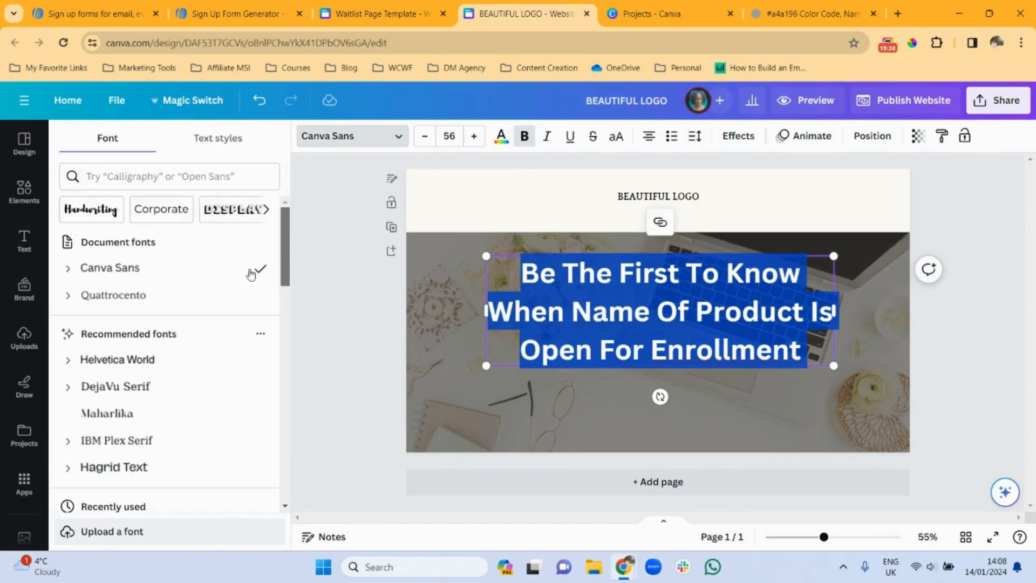
click(161, 307)
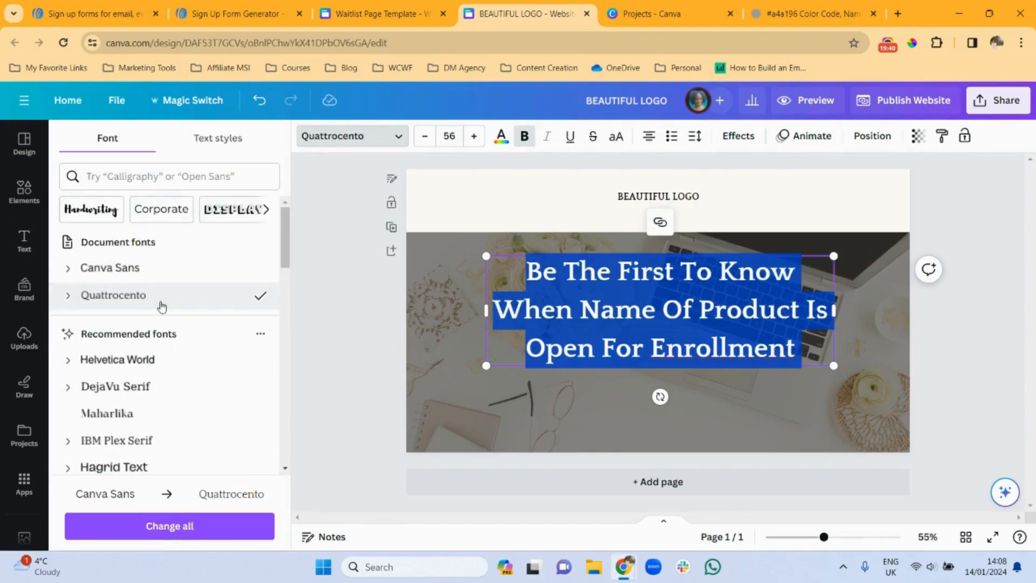
Step: Set the hero headline's font size to 38.5
click(451, 136)
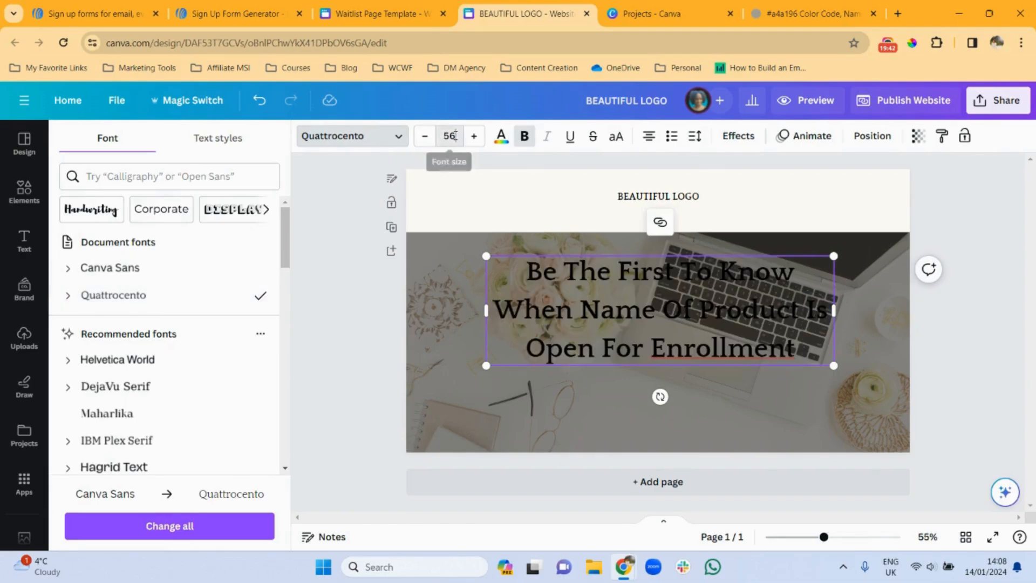
text(3)
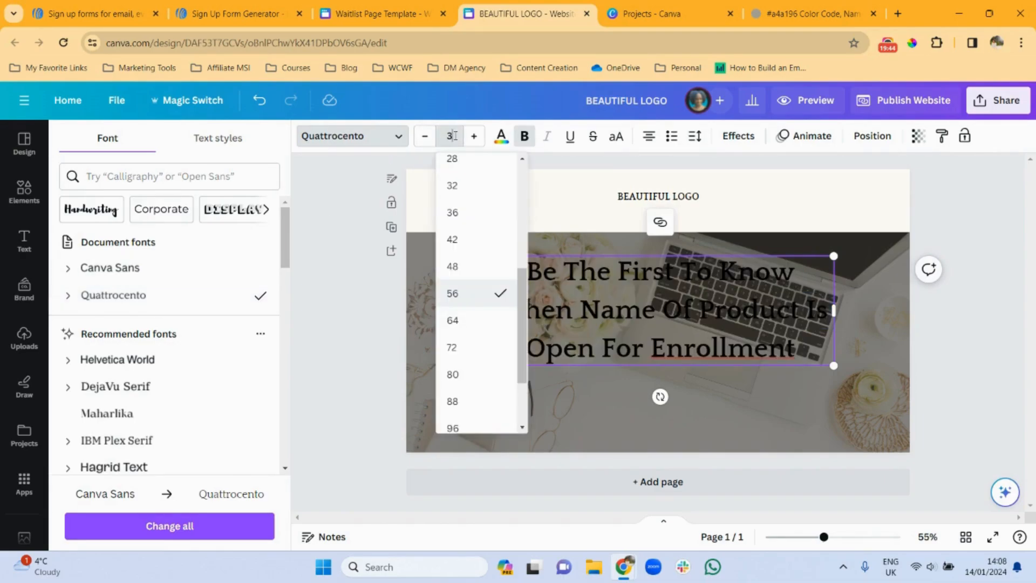
text(8.5)
key(Return)
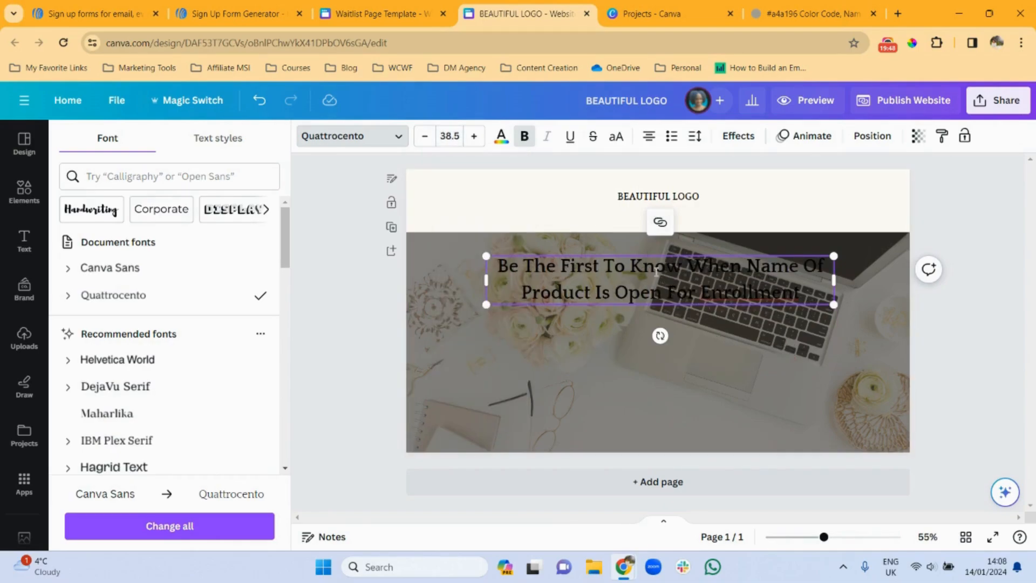
Step: Colour the headline text white (#ffffff) and move it slightly lower on the hero image
double_click(651, 269)
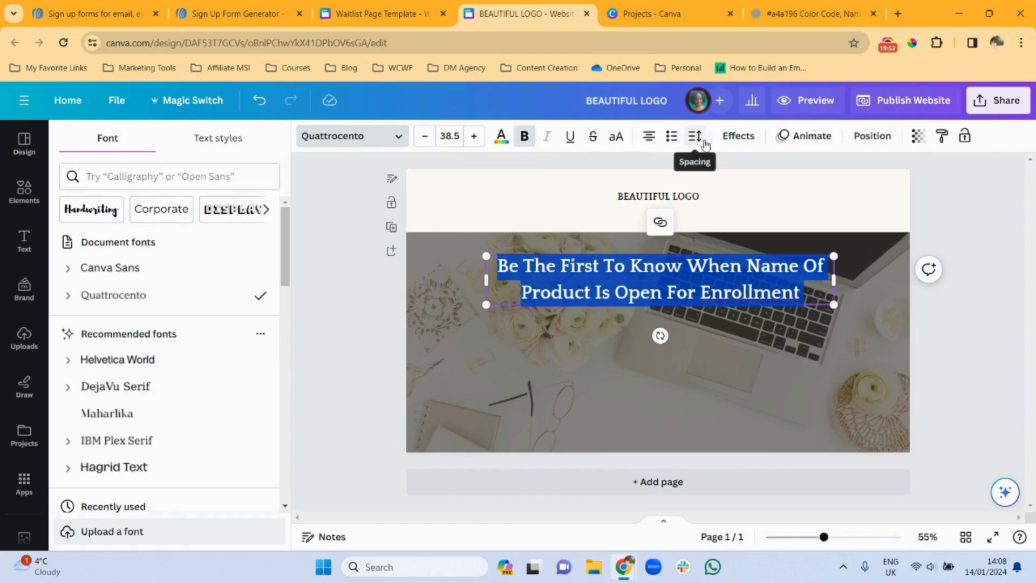
click(505, 140)
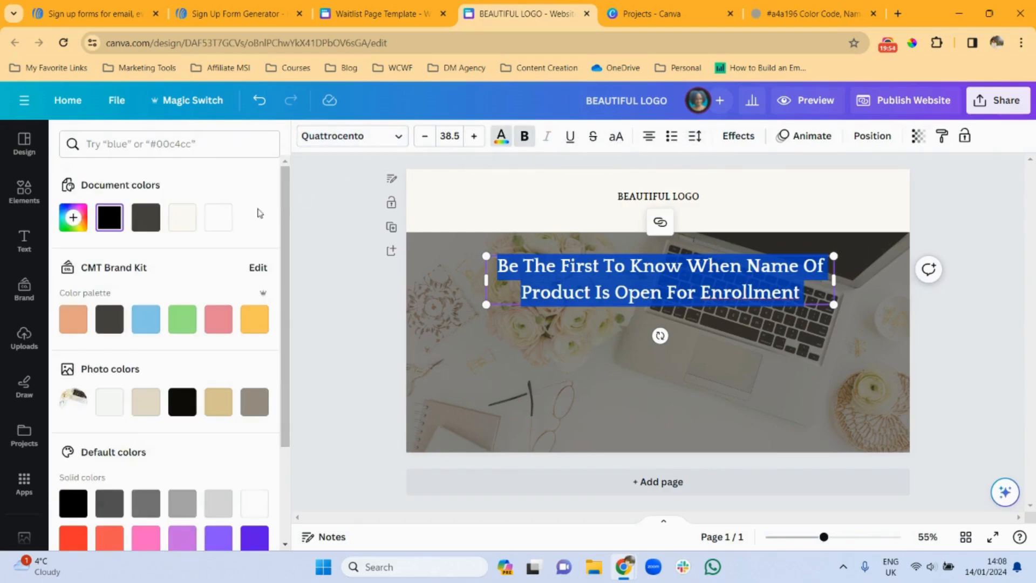
click(218, 224)
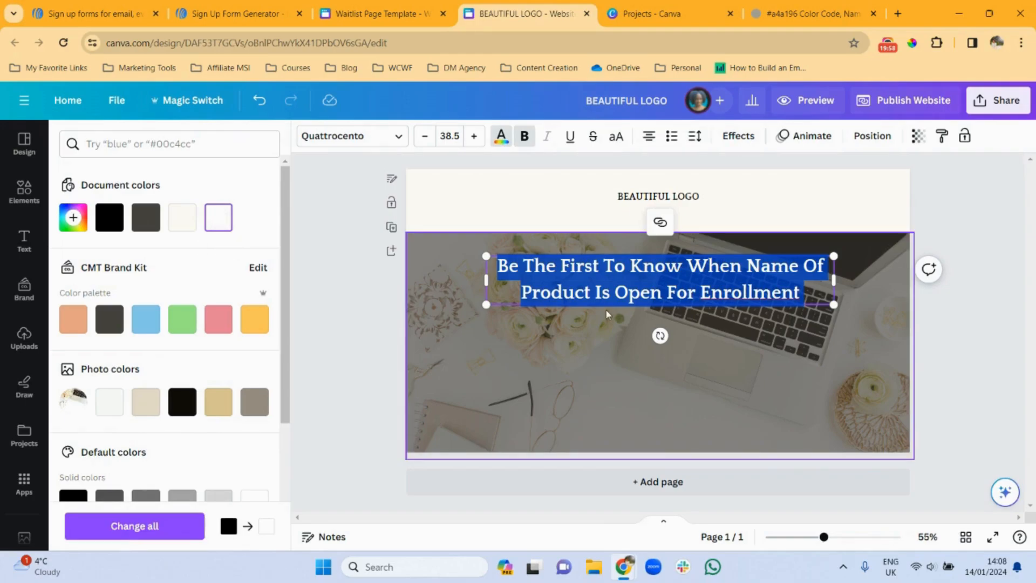
click(700, 347)
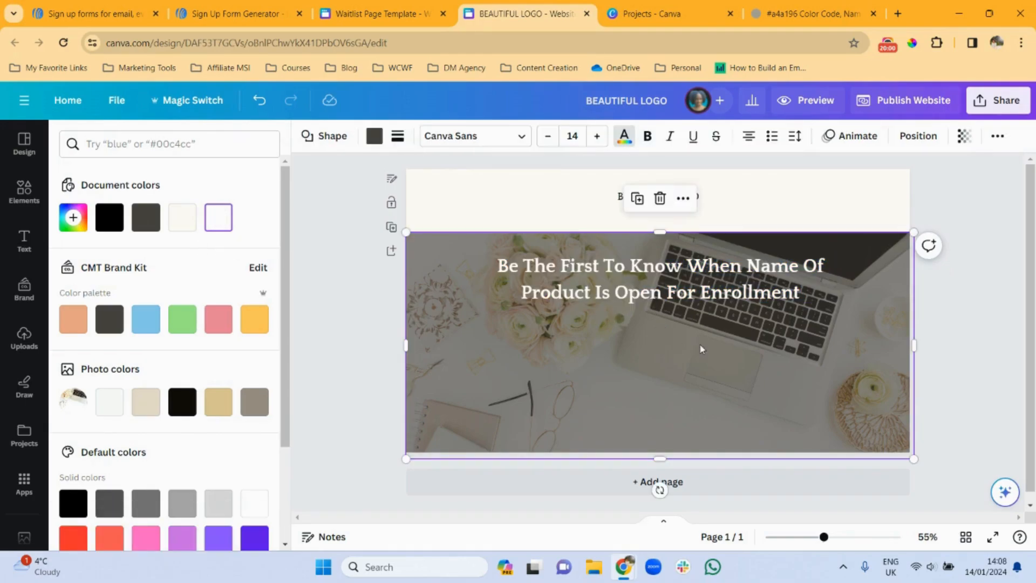
drag(669, 282, 668, 302)
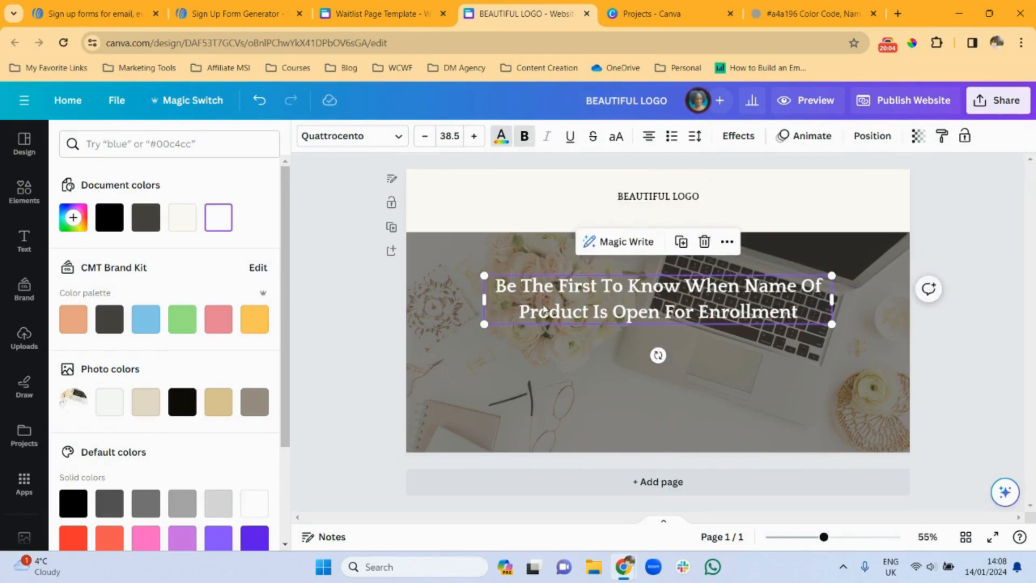
Step: Set the headline's line spacing to 1
click(695, 139)
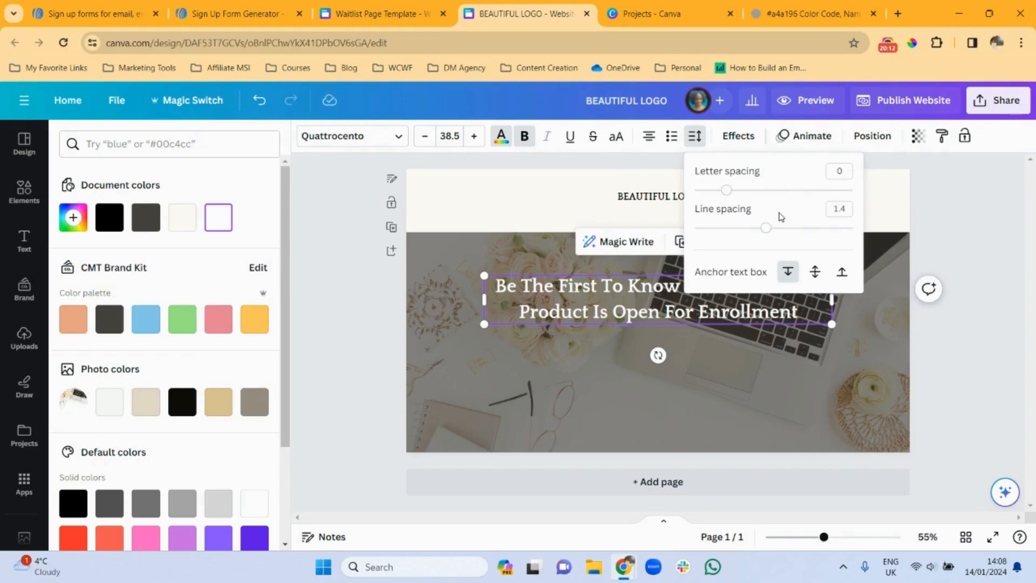
click(838, 209)
text(1)
key(Return)
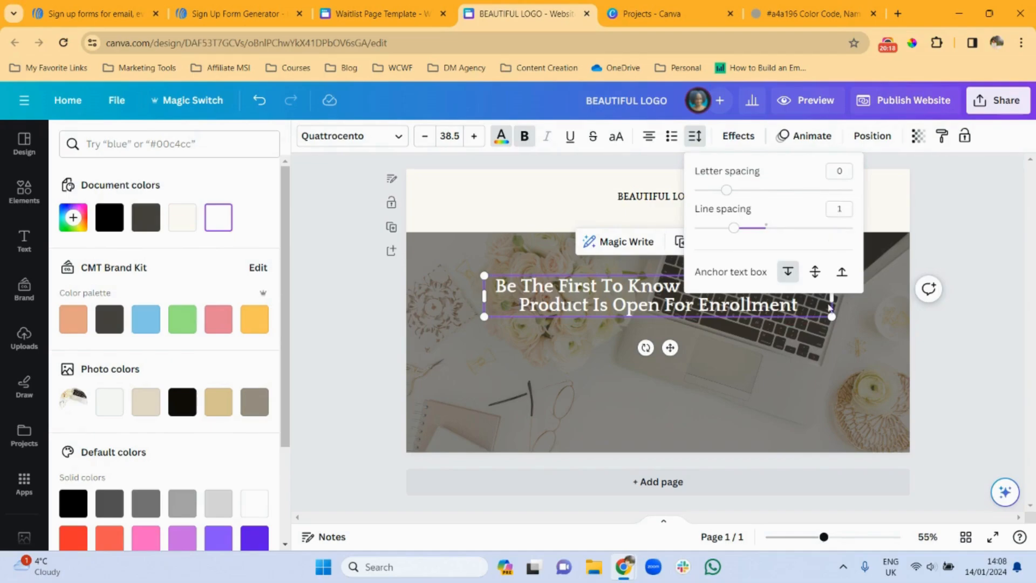
click(803, 365)
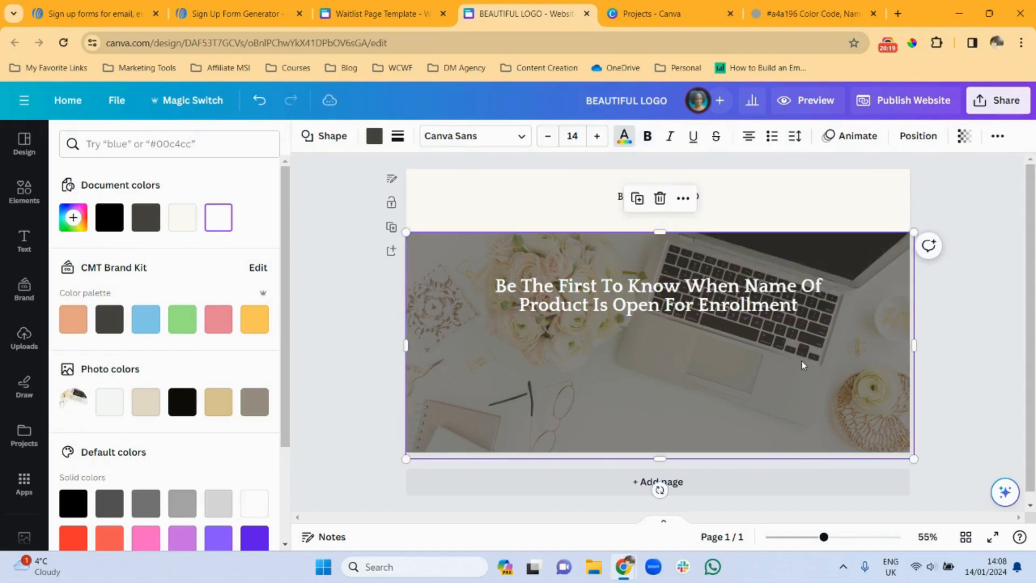
Step: Check the hero layout in the Waitlist Page Template and add a body text box centred just below the headline in the BEAUTIFUL LOGO design
click(372, 14)
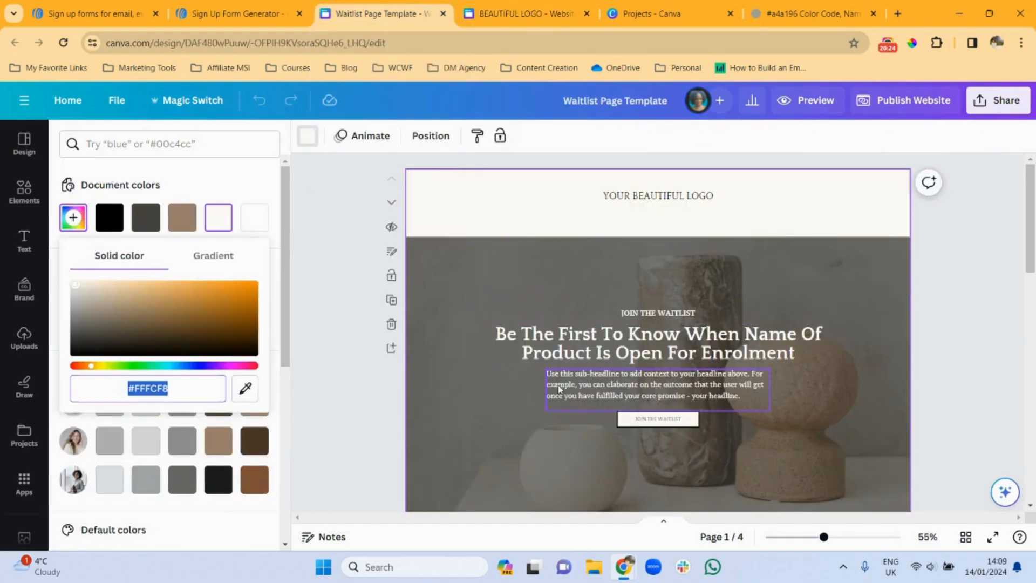
click(501, 16)
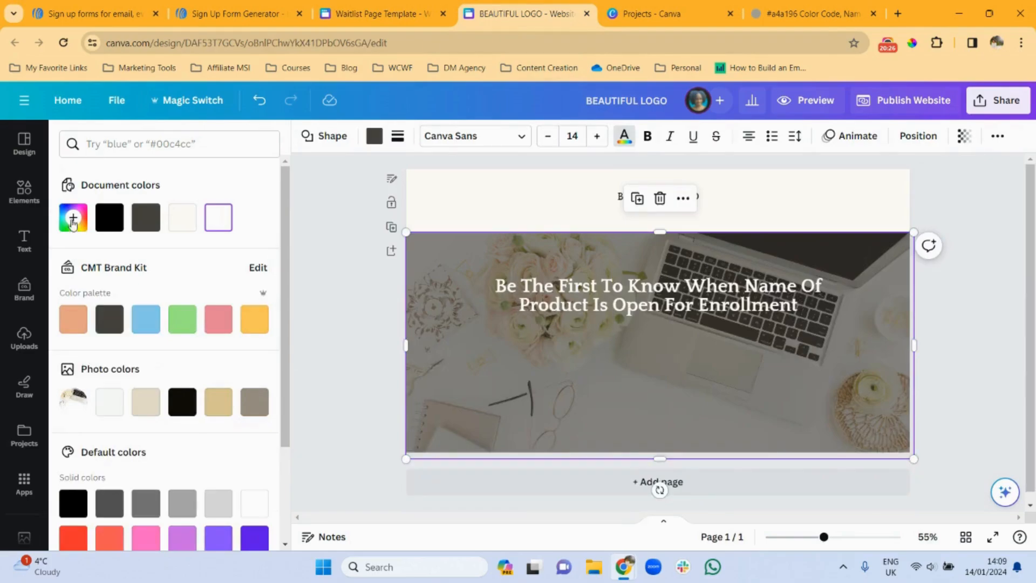
click(25, 248)
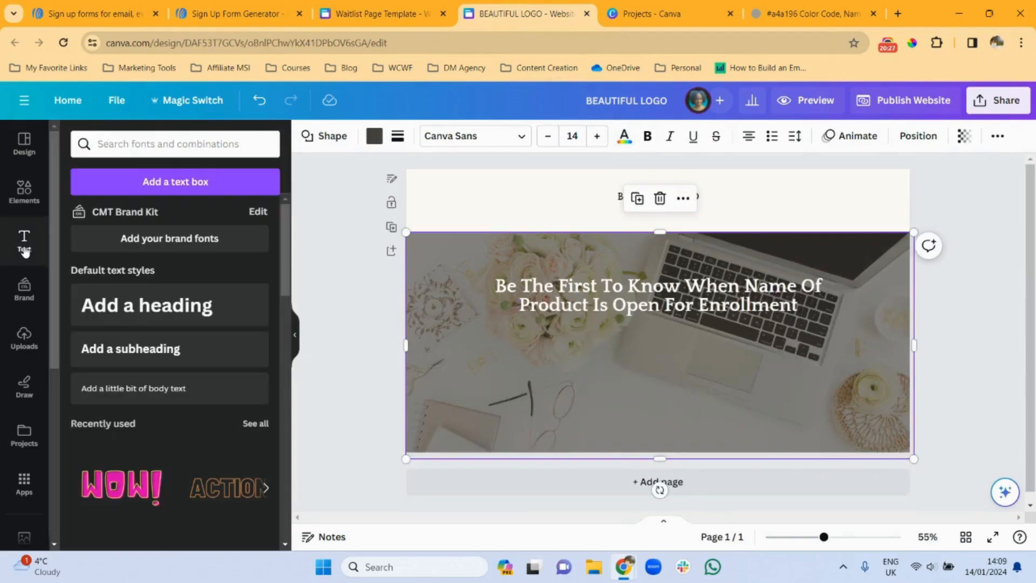
click(142, 393)
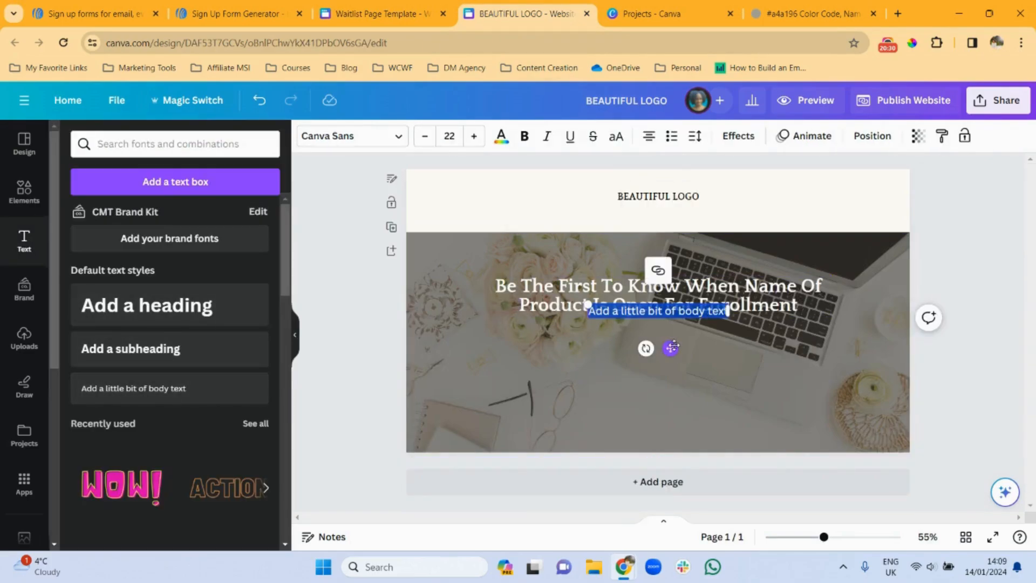
drag(672, 347, 672, 370)
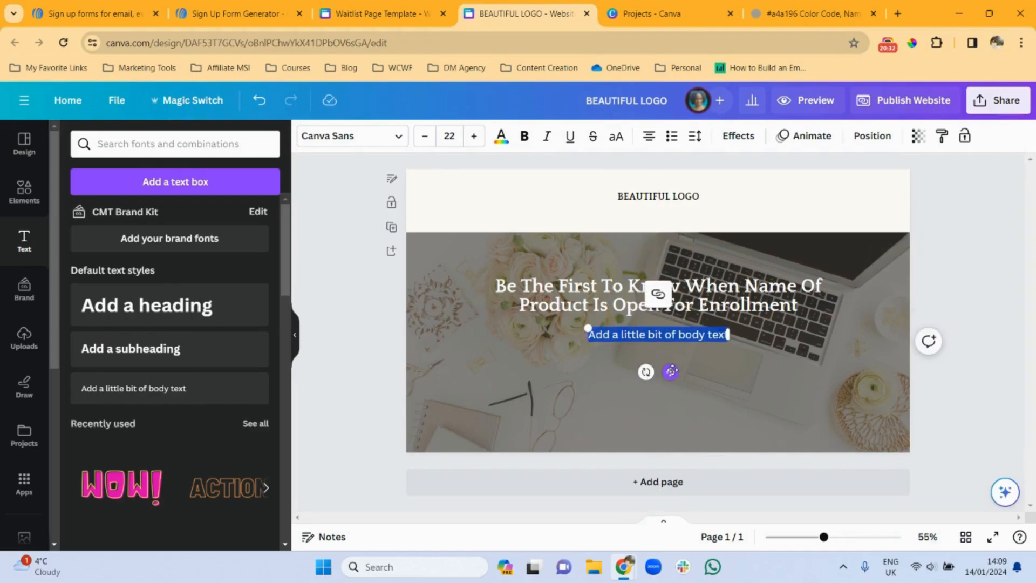
Step: Format the body text below the headline in PT Serif at size 15.4, coloured white (#ffffff)
click(397, 139)
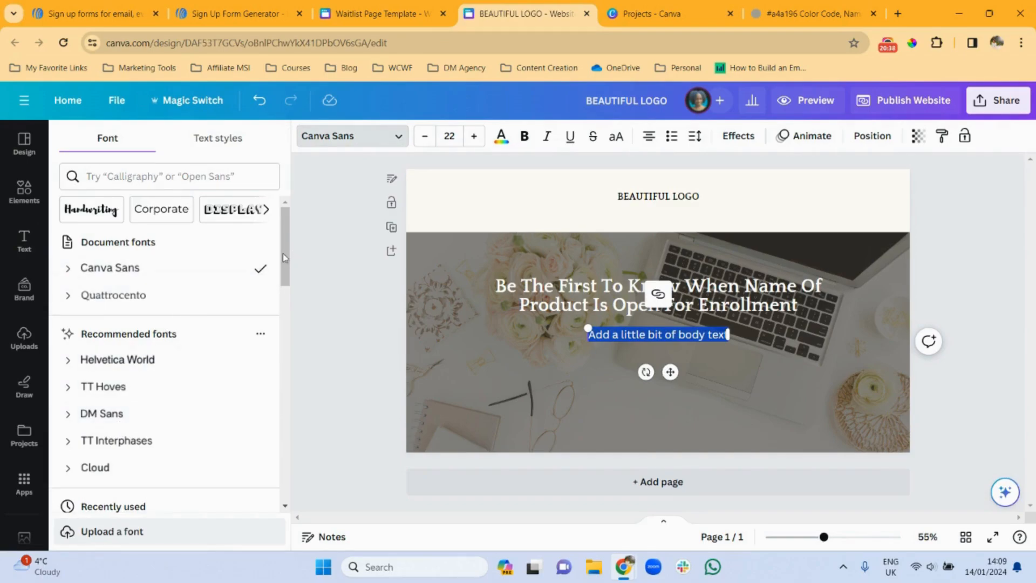
scroll(282, 253, down, 5)
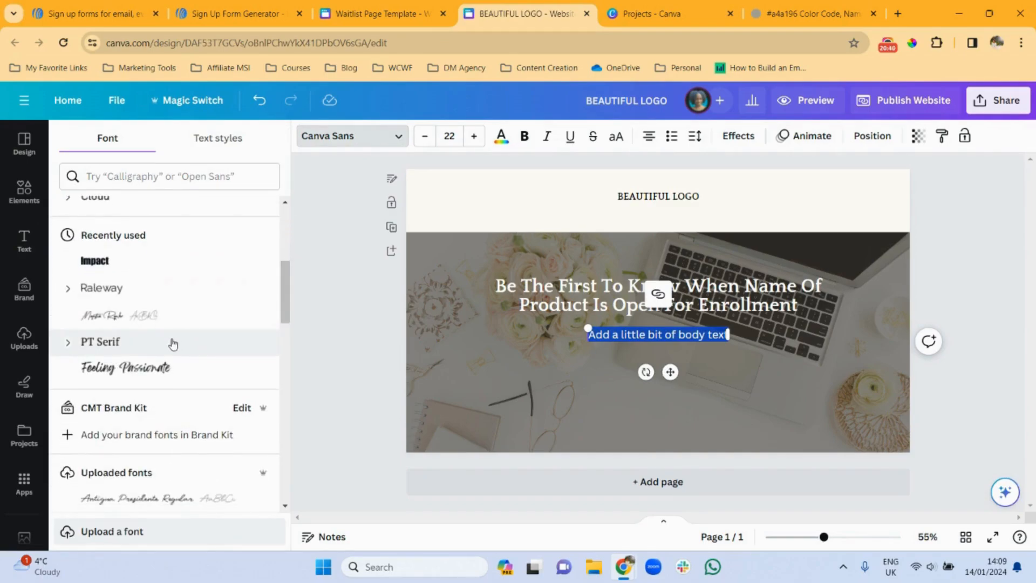
click(171, 342)
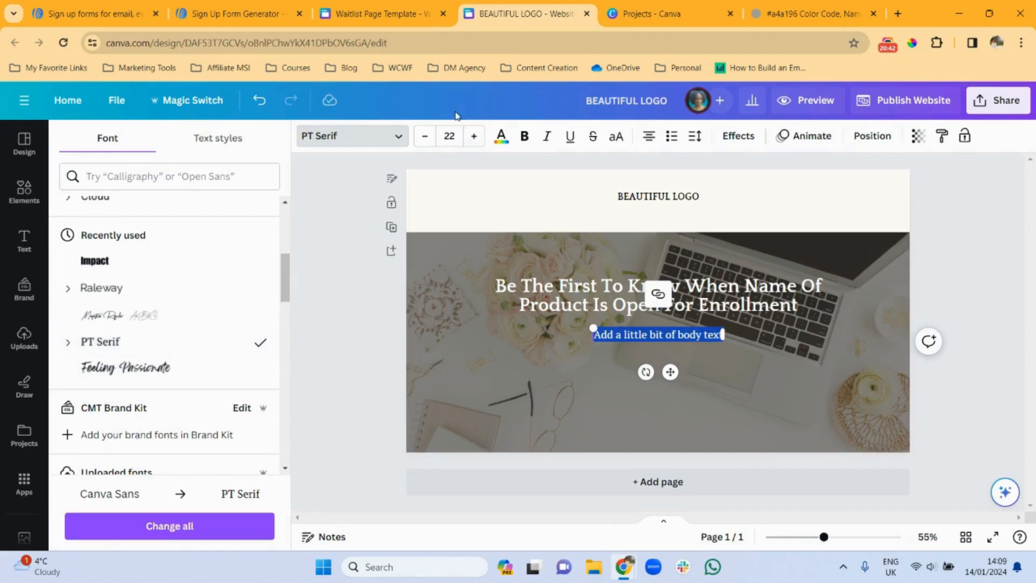
click(452, 137)
text(1)
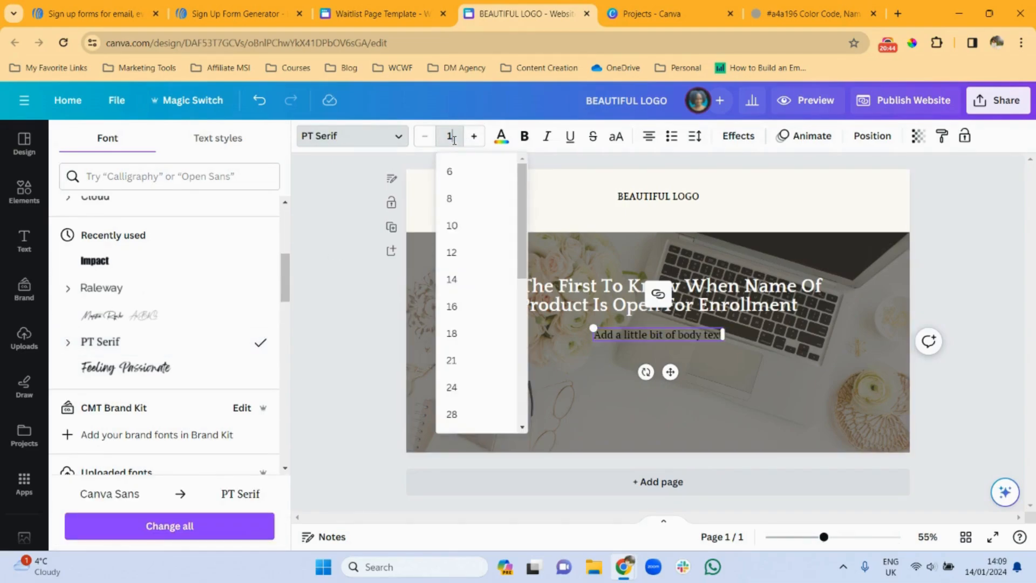
text(5.4)
key(Return)
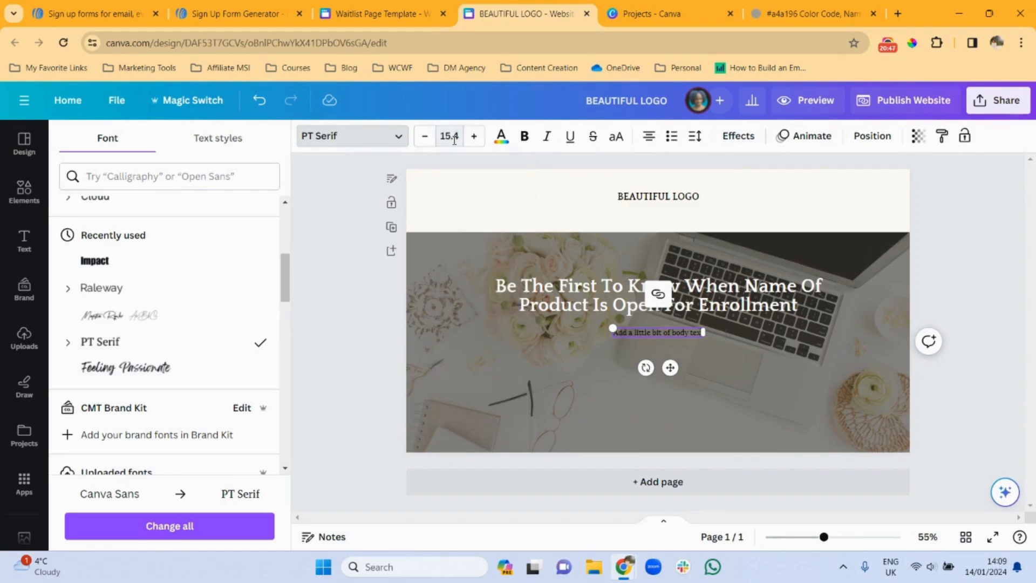
click(501, 136)
click(227, 226)
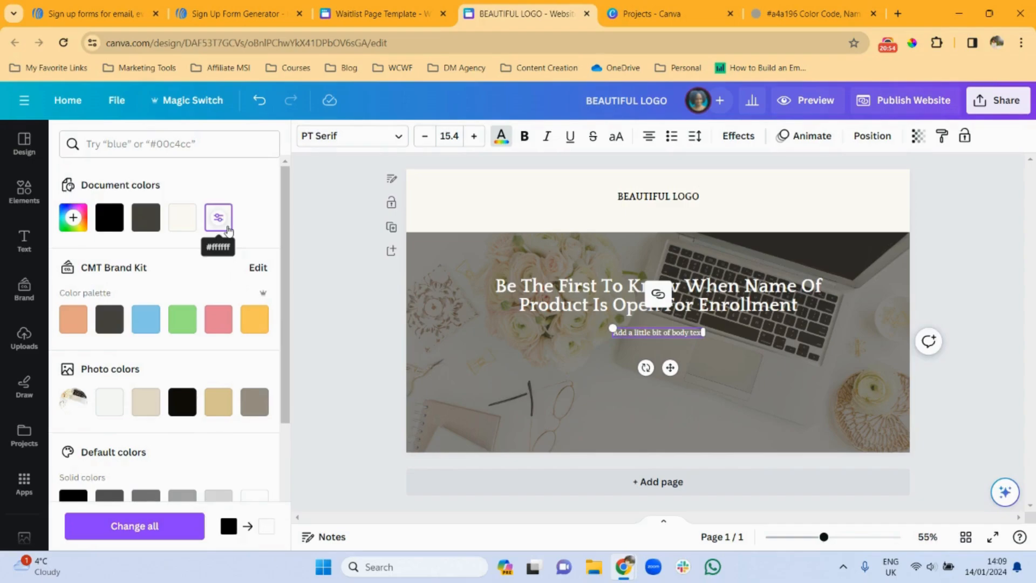
click(727, 384)
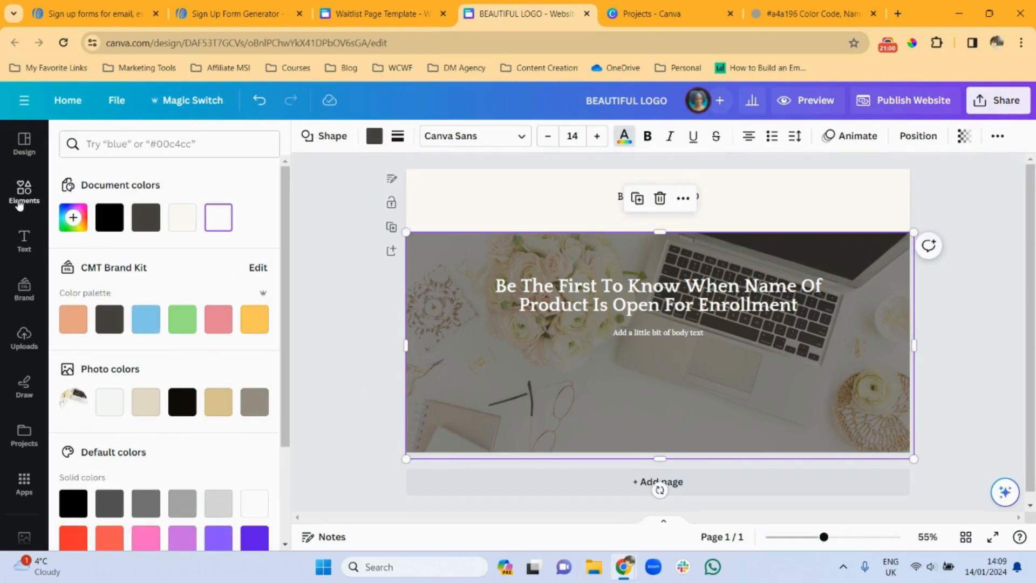
Step: Insert a square-cornered rectangular button and place it centred below the body text
click(20, 205)
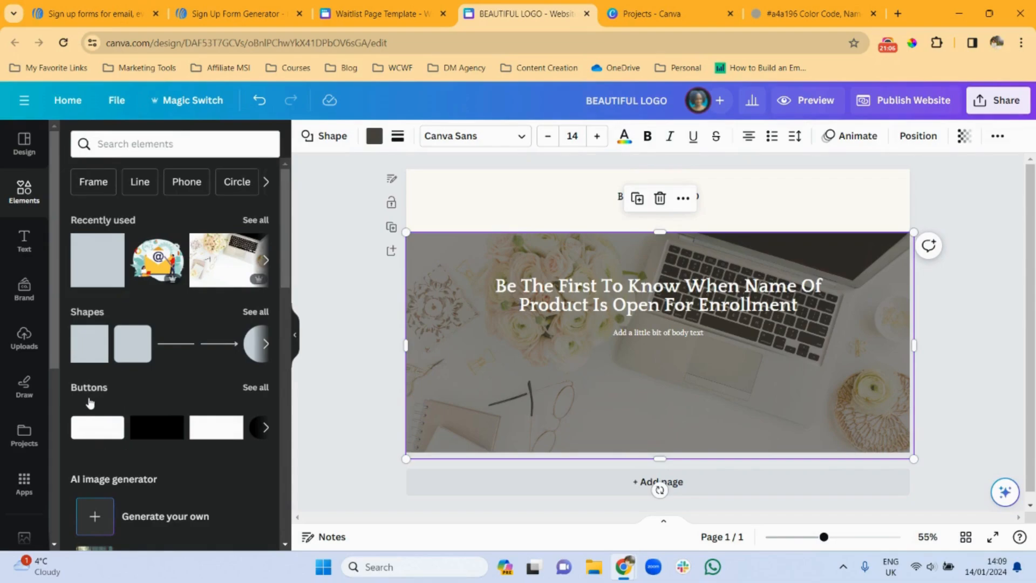
click(253, 389)
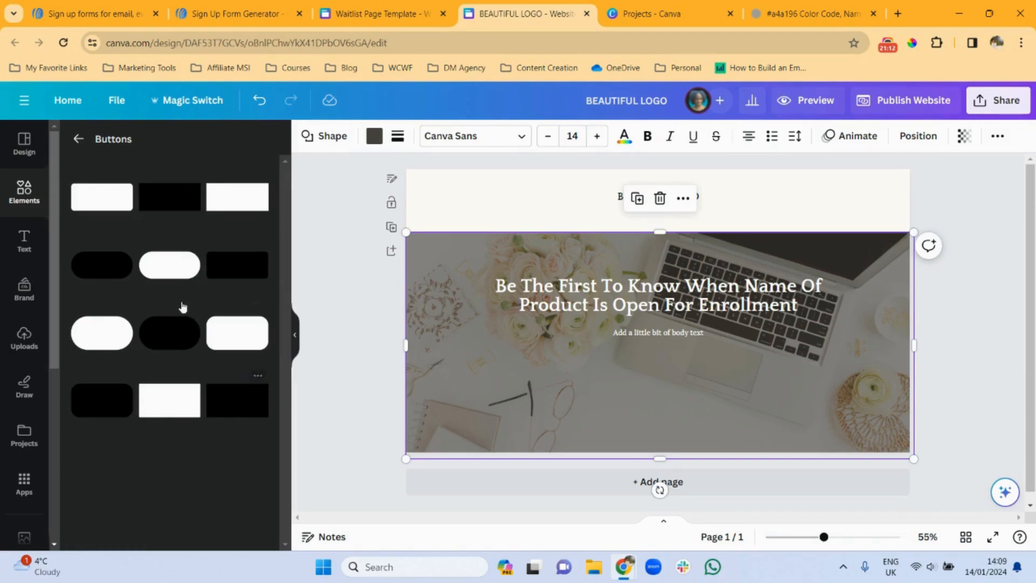
click(247, 209)
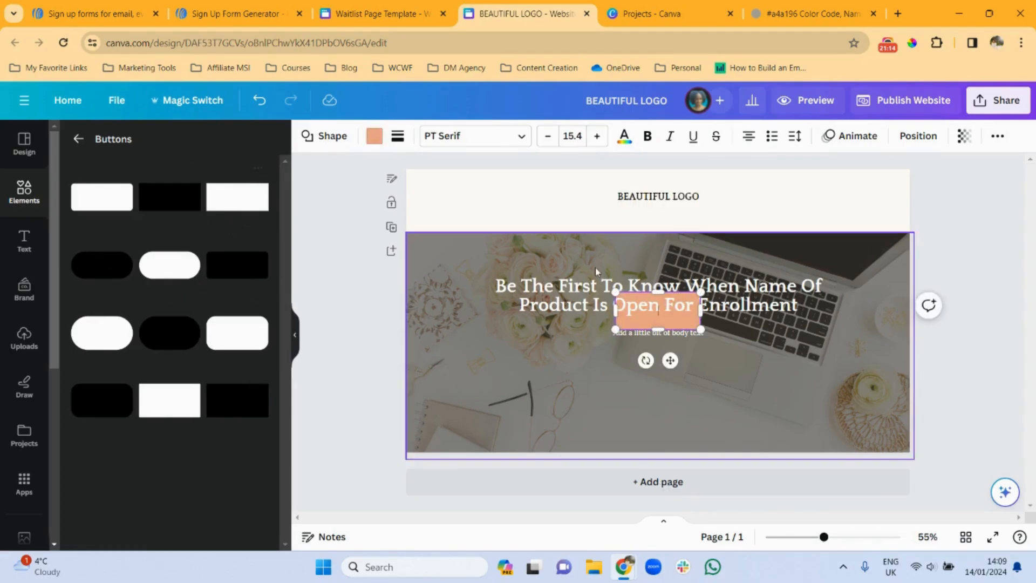
drag(668, 360, 670, 423)
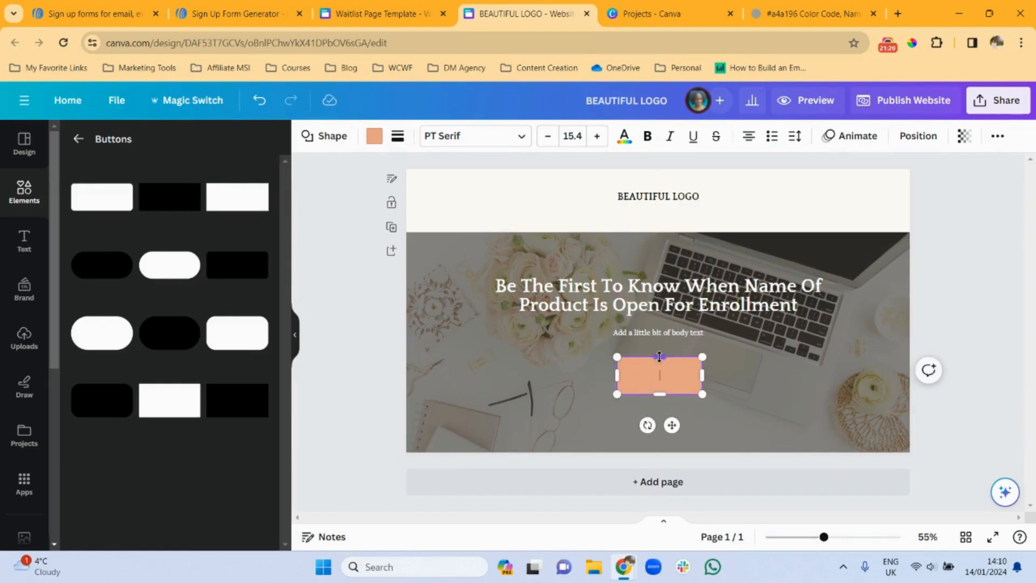
Step: Flatten the button into a slim bar centred under the body text and fill it with the document's off-white colour
drag(659, 356, 659, 373)
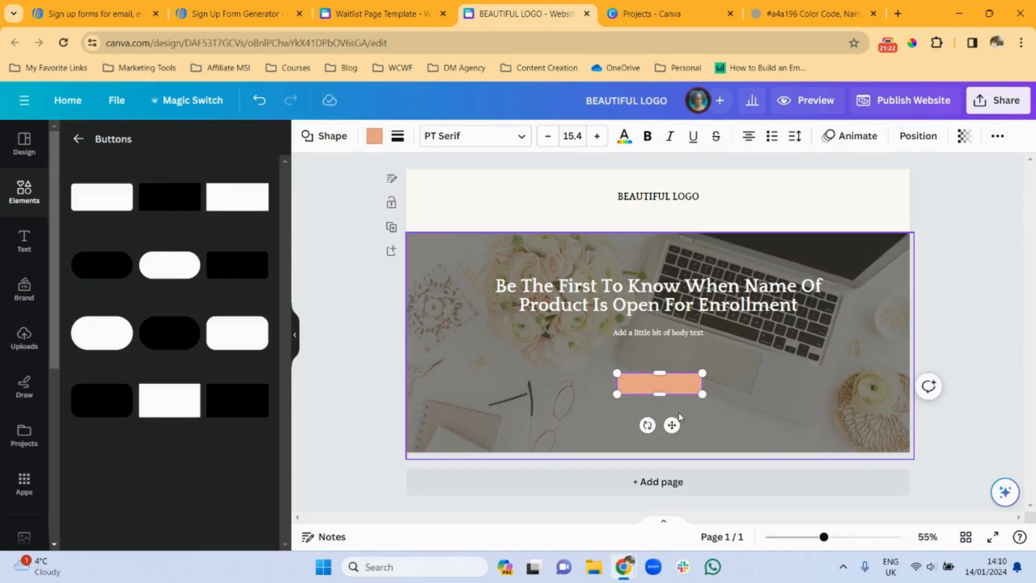
drag(671, 424, 673, 409)
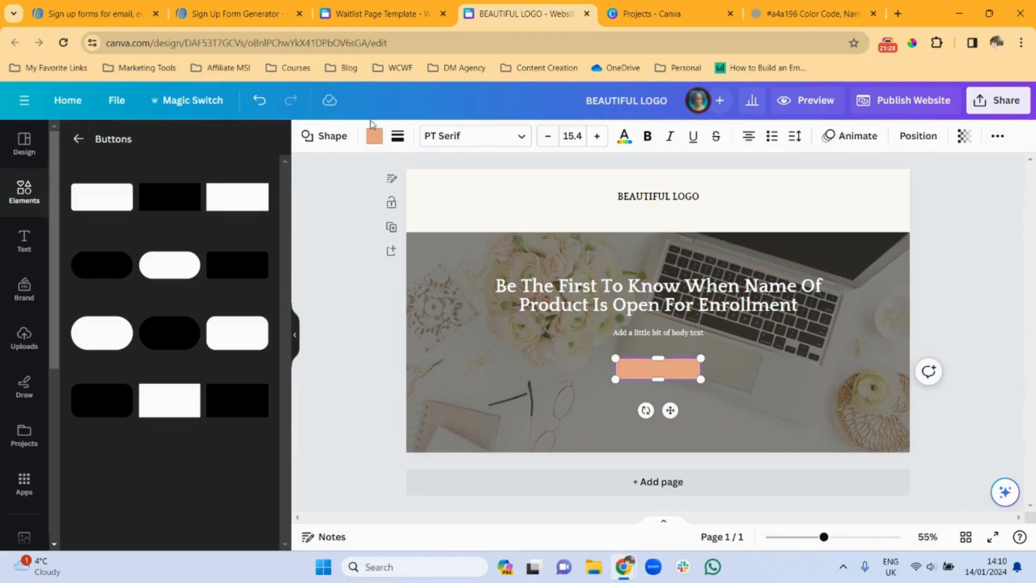
click(374, 136)
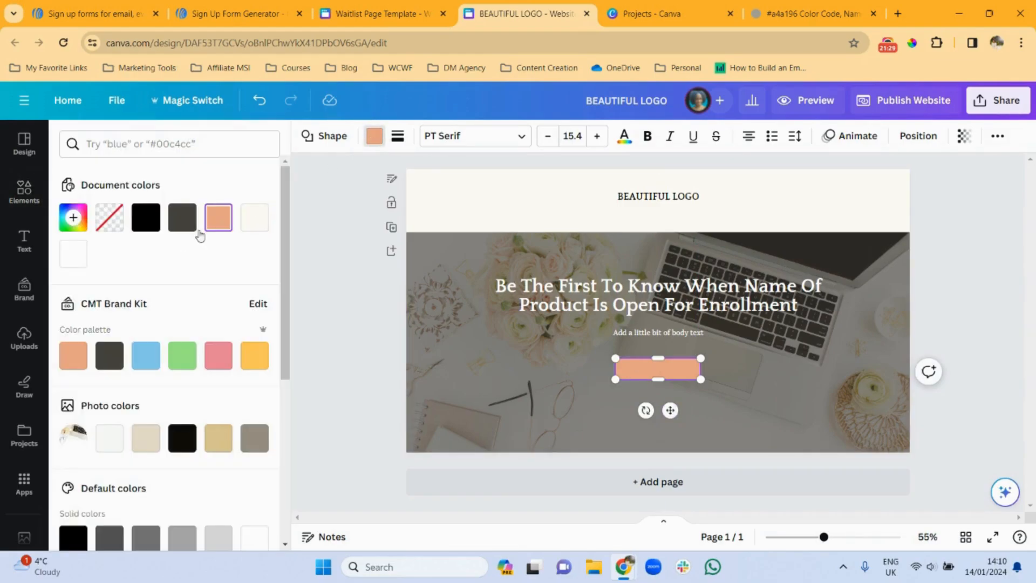
click(256, 224)
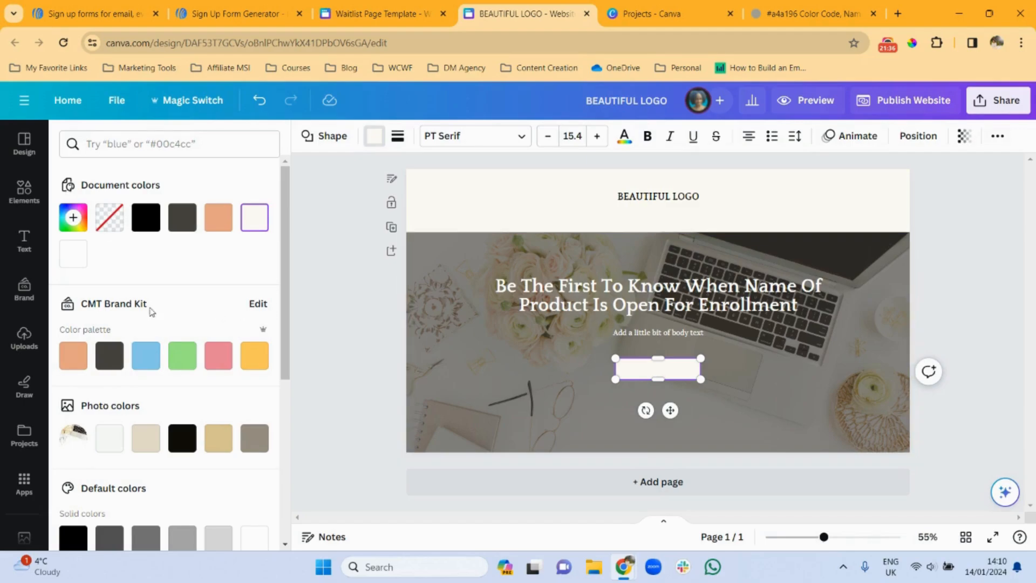
Step: Add a subheading text box reading "JOIN THE WAITLIST" directly below the button
click(21, 247)
click(22, 247)
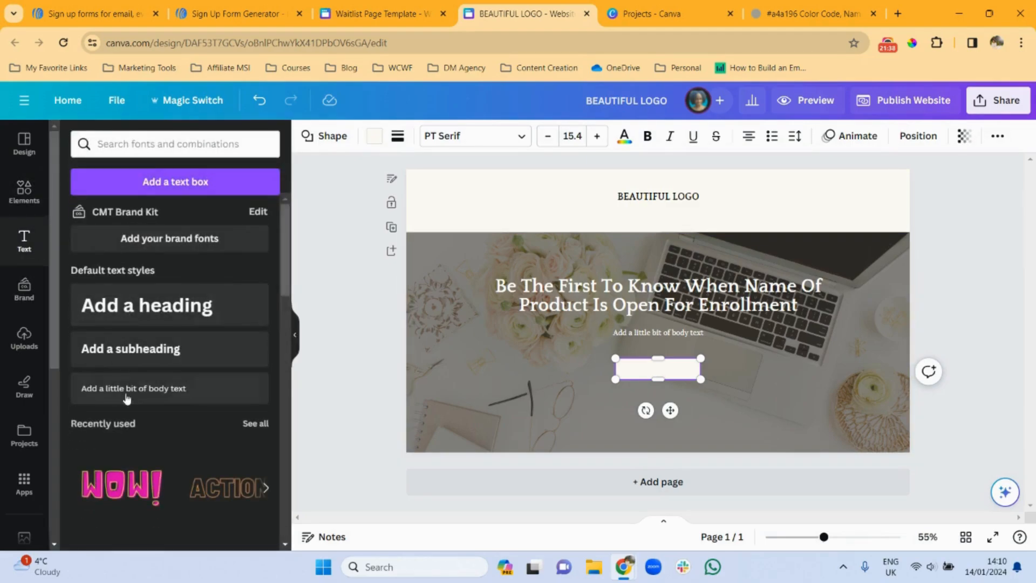
click(133, 365)
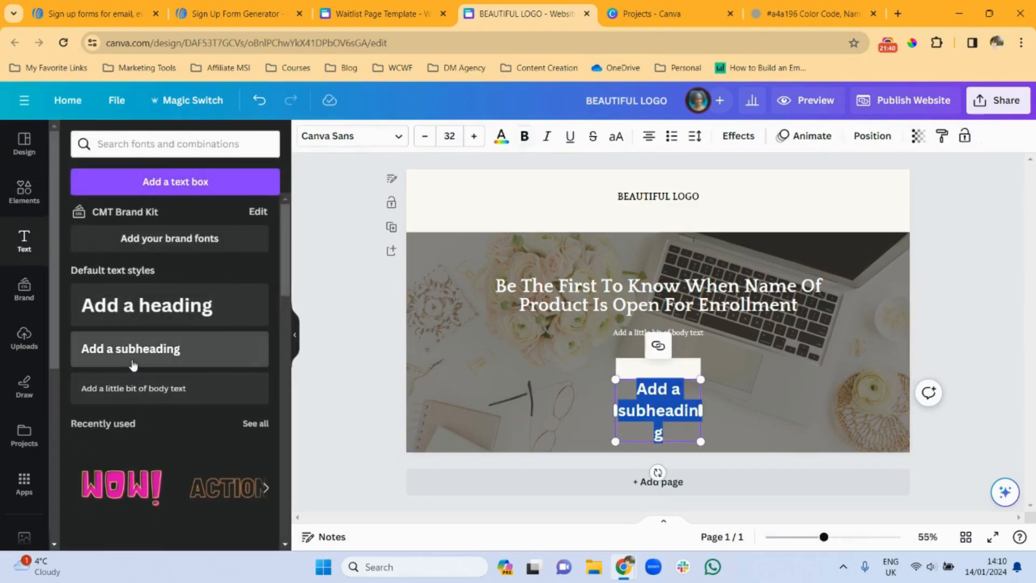
text(JO)
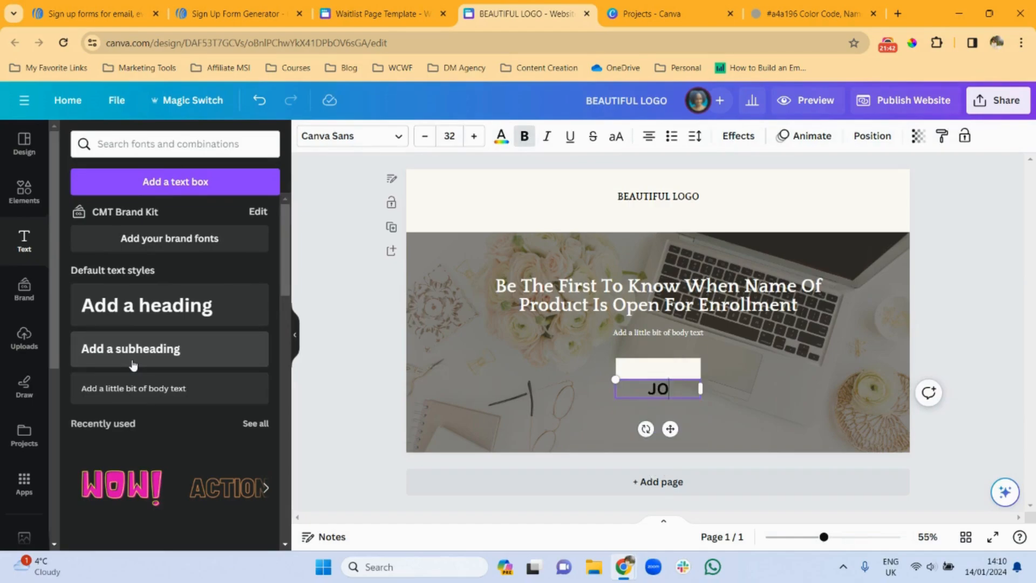
text(IN THE WAITLIST)
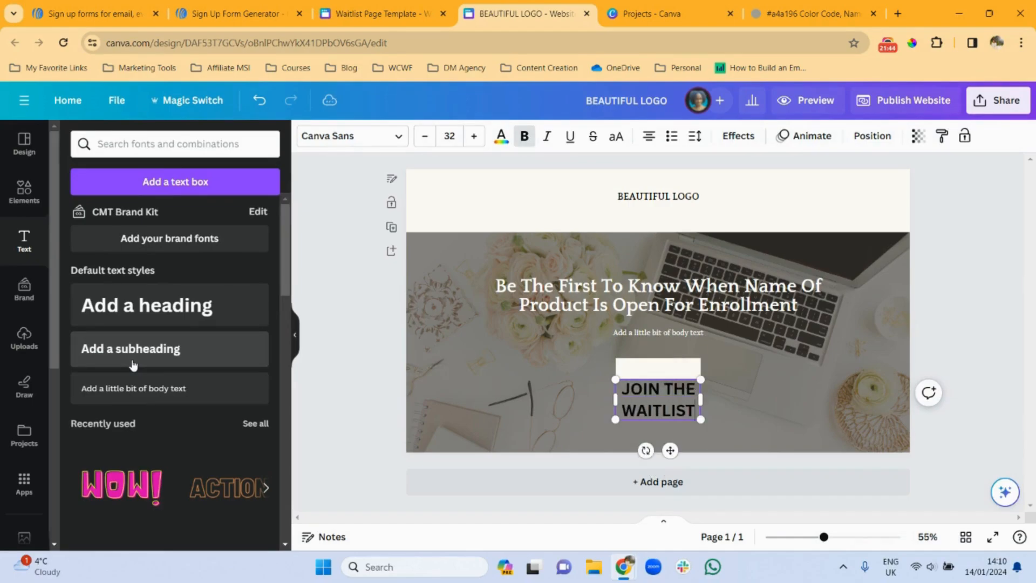
Step: Format the "JOIN THE WAITLIST" text in Quattrocento at size 10 and centre it on the off-white button
triple_click(645, 390)
click(452, 136)
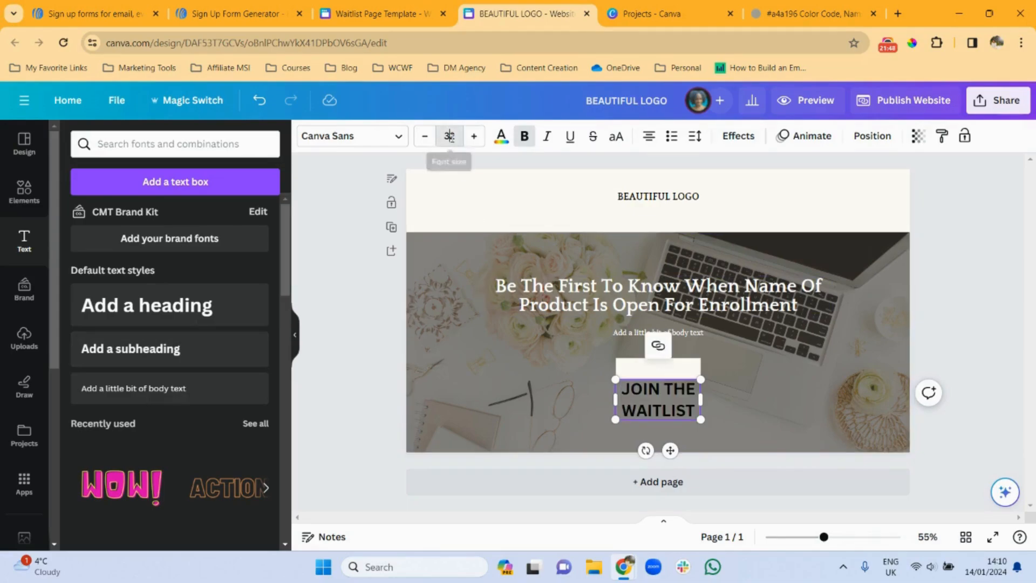
click(450, 136)
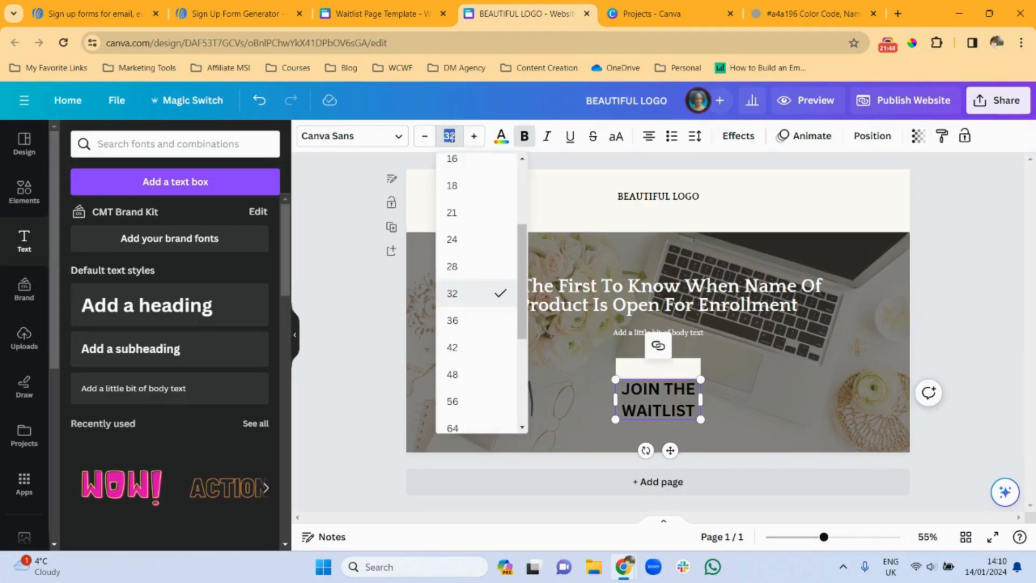
key(Return)
click(397, 136)
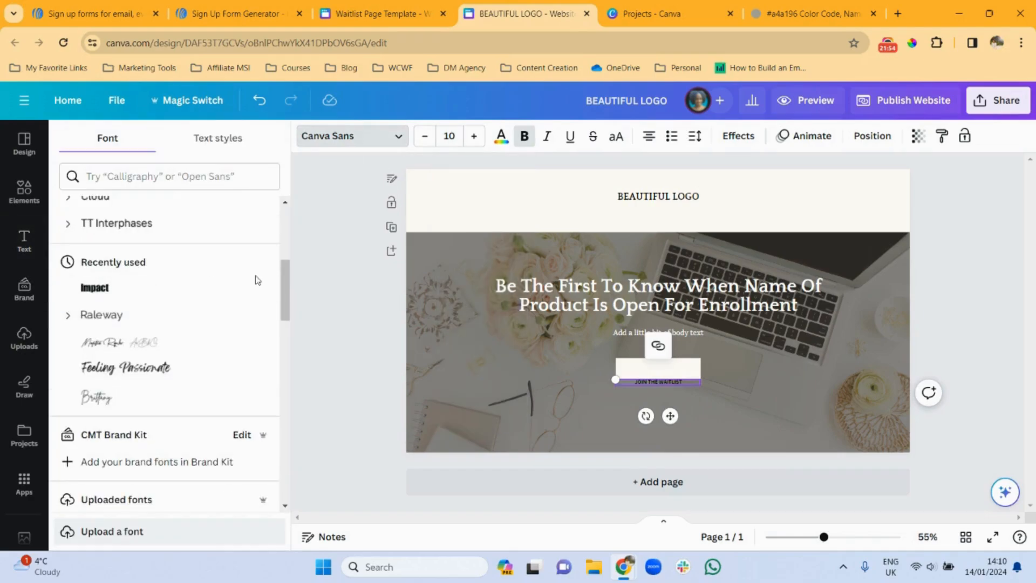
scroll(215, 291, up, 5)
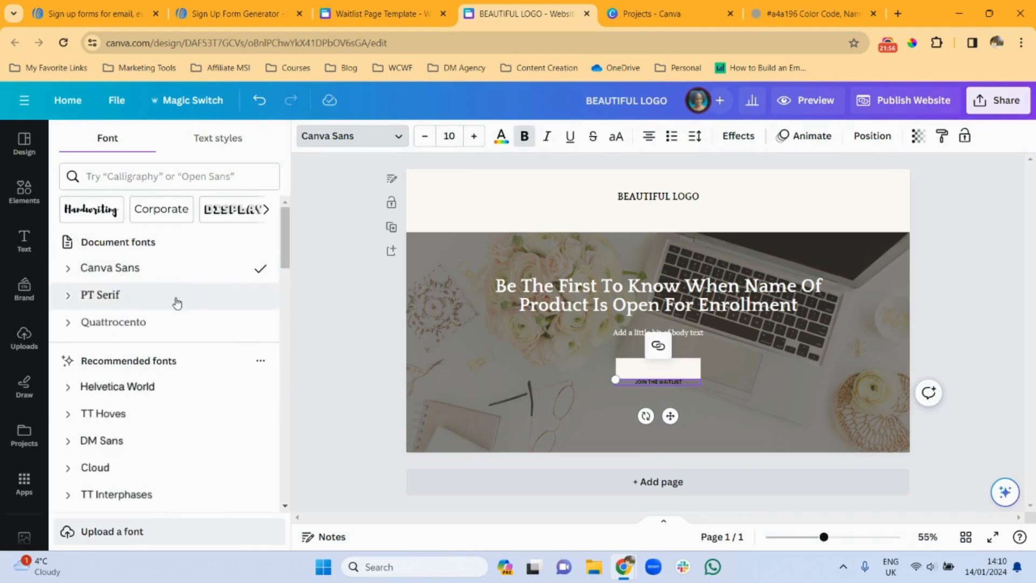
click(166, 324)
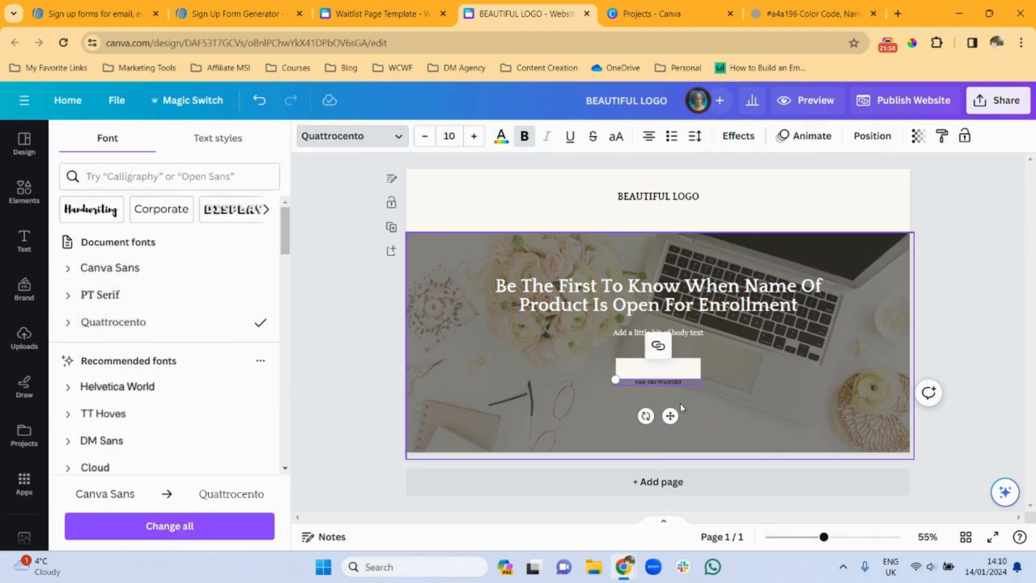
drag(669, 416, 669, 403)
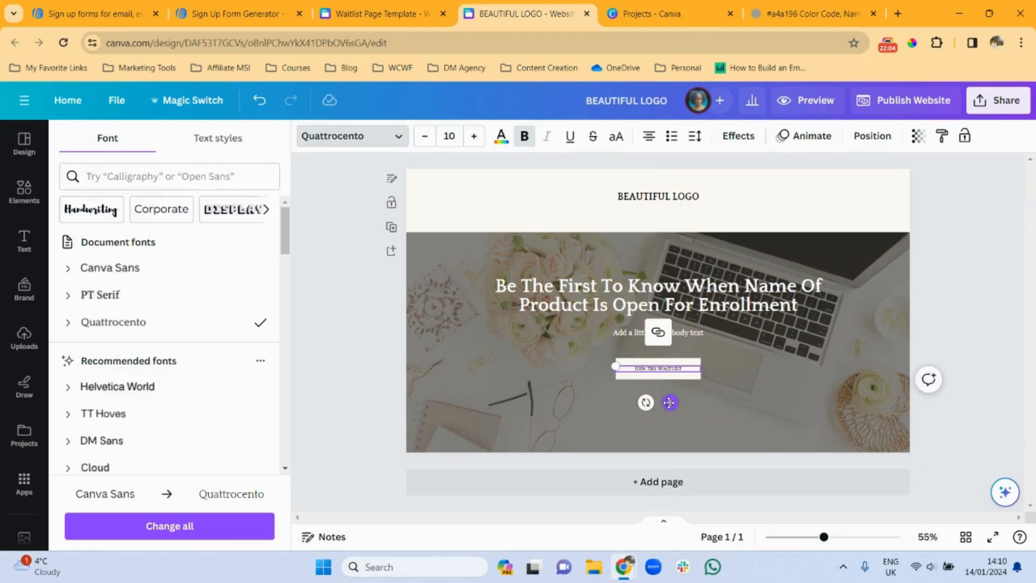
click(850, 383)
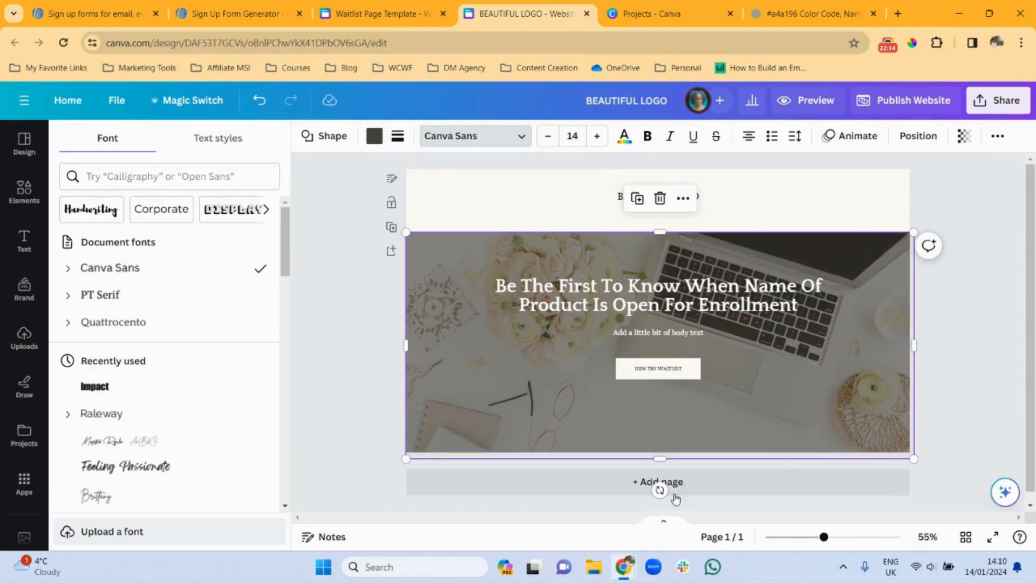
Step: Add a second page below the hero section and check the Waitlist Page Template for the layout of its next section
click(717, 494)
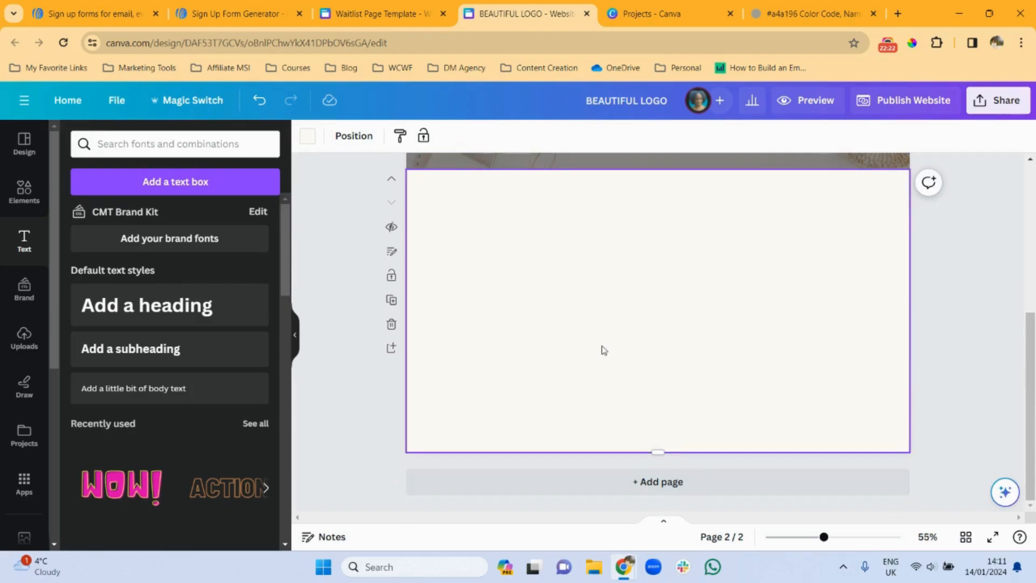
click(356, 14)
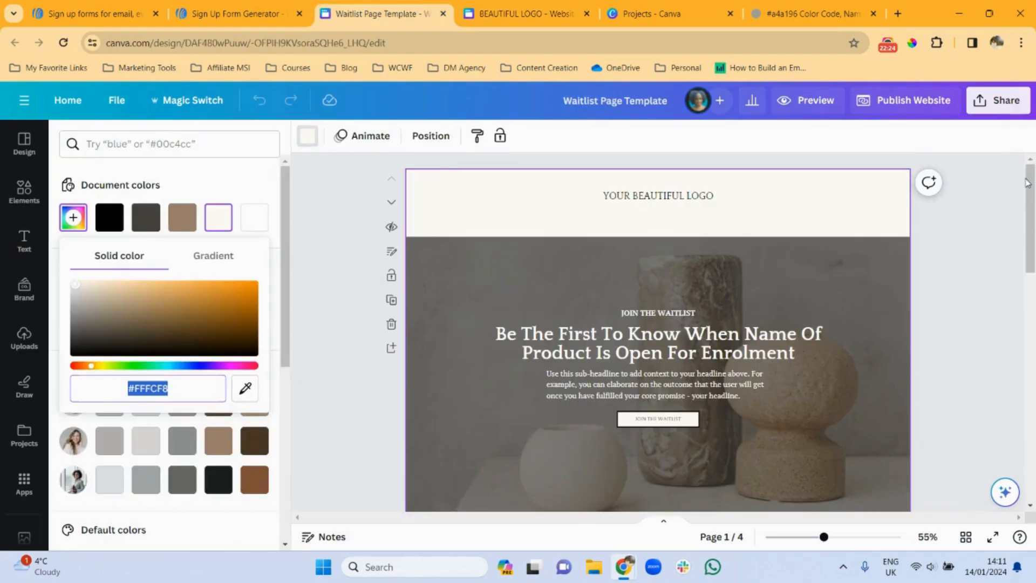
drag(1031, 192, 1026, 290)
click(506, 13)
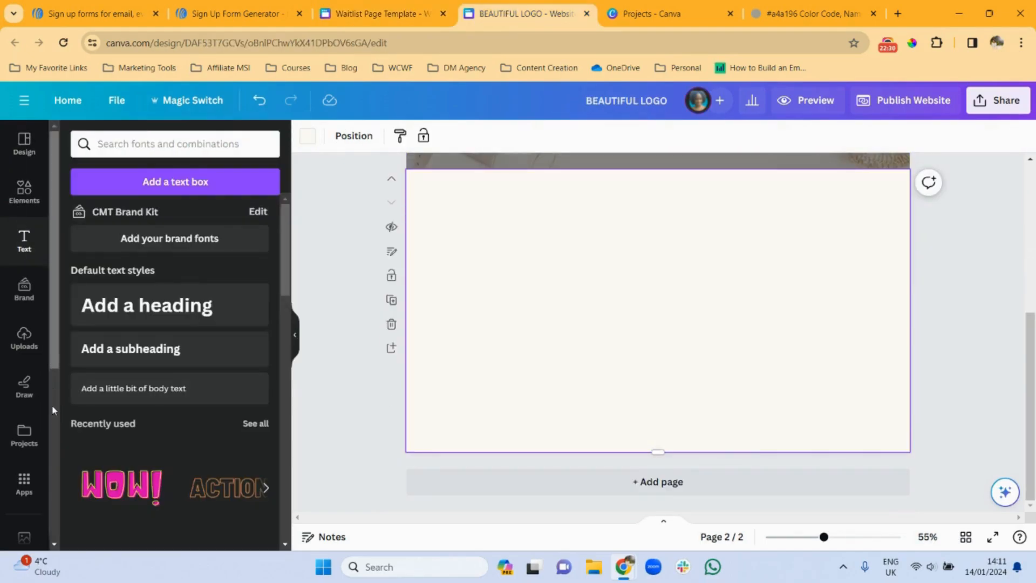
Step: Insert the recently used photo of the curly-haired woman beside tall windows and place it on the left half of page 2
scroll(21, 351, down, 4)
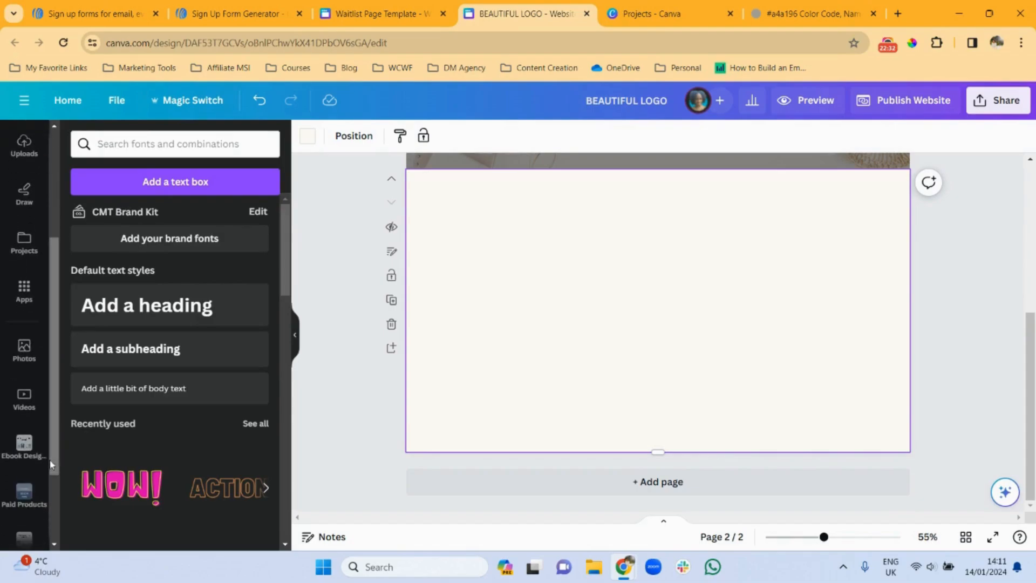
click(21, 350)
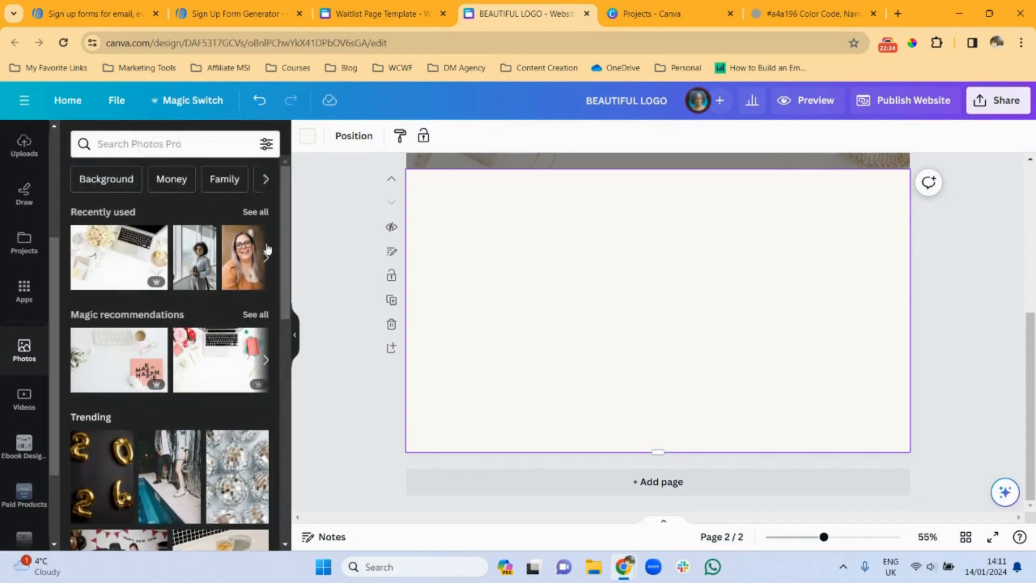
click(253, 213)
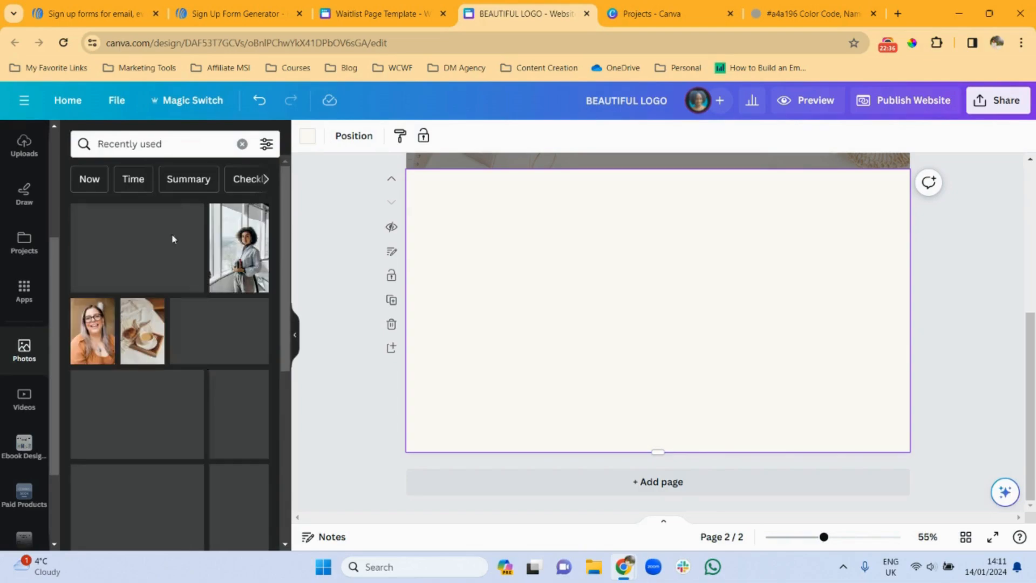
click(232, 261)
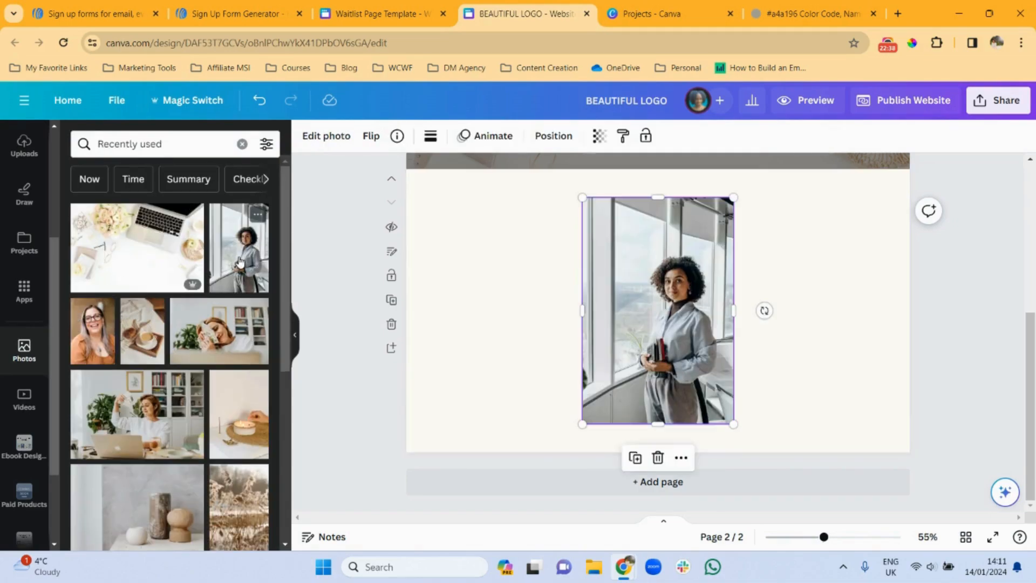
drag(681, 331, 530, 331)
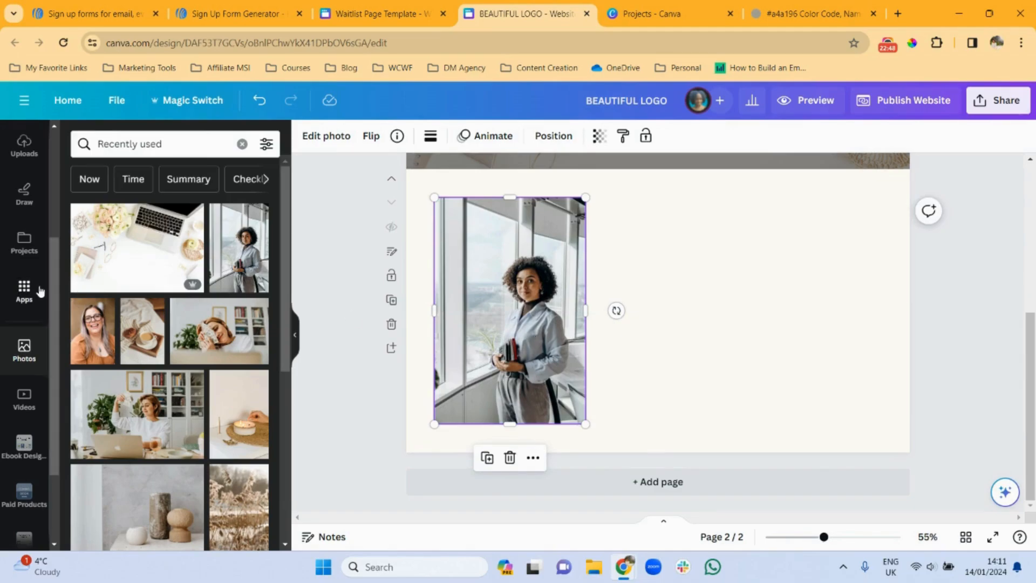
Step: Add a left-aligned body text box beside the top of the photo and widen it almost to the page's right edge
scroll(54, 338, up, 3)
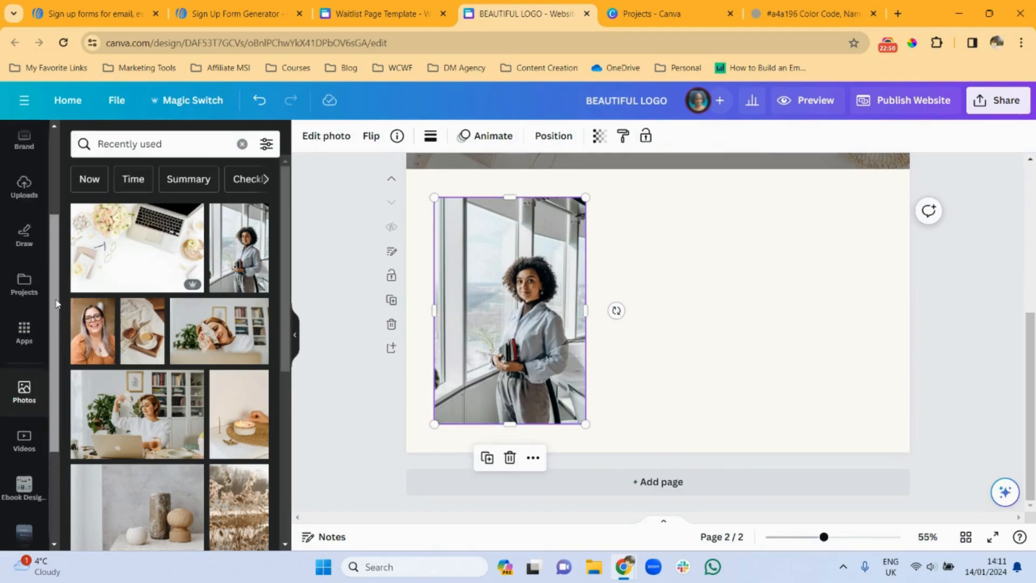
click(23, 204)
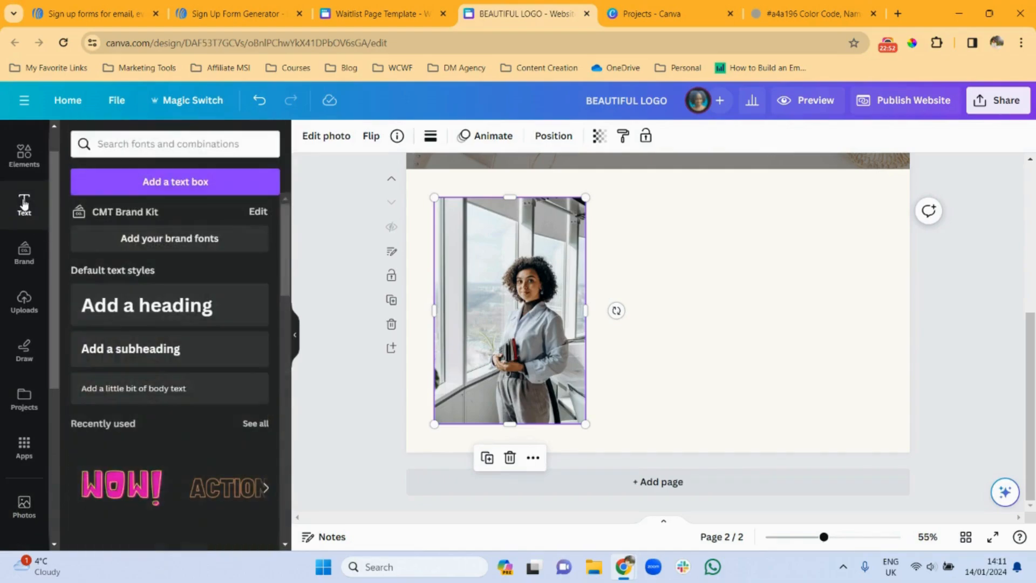
click(150, 393)
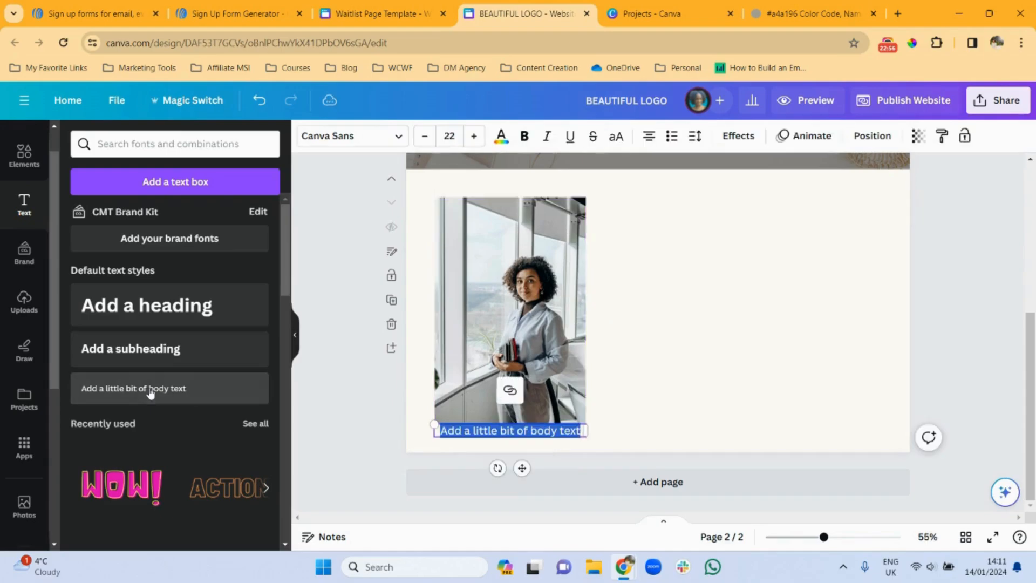
drag(522, 468, 689, 248)
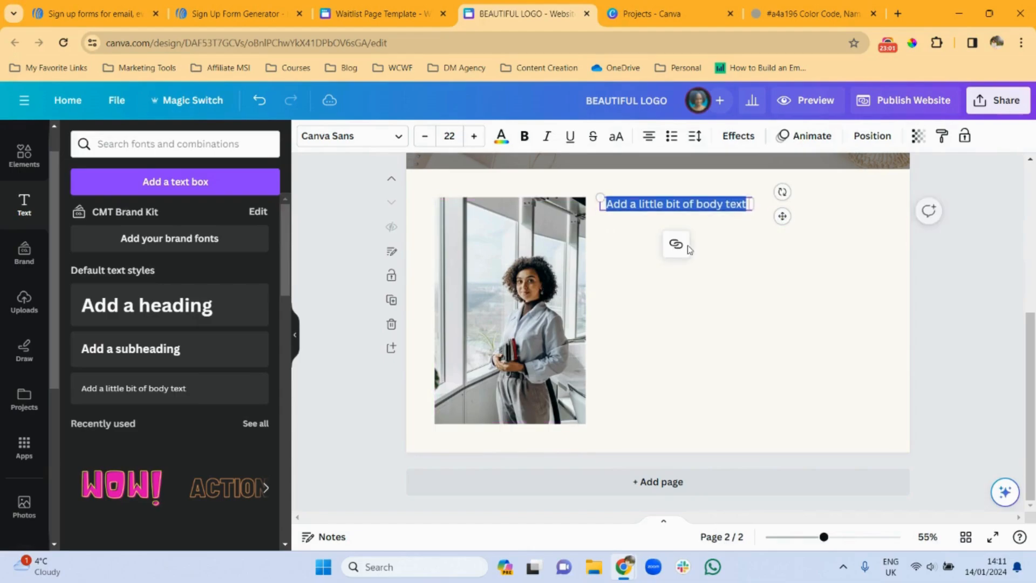
click(648, 137)
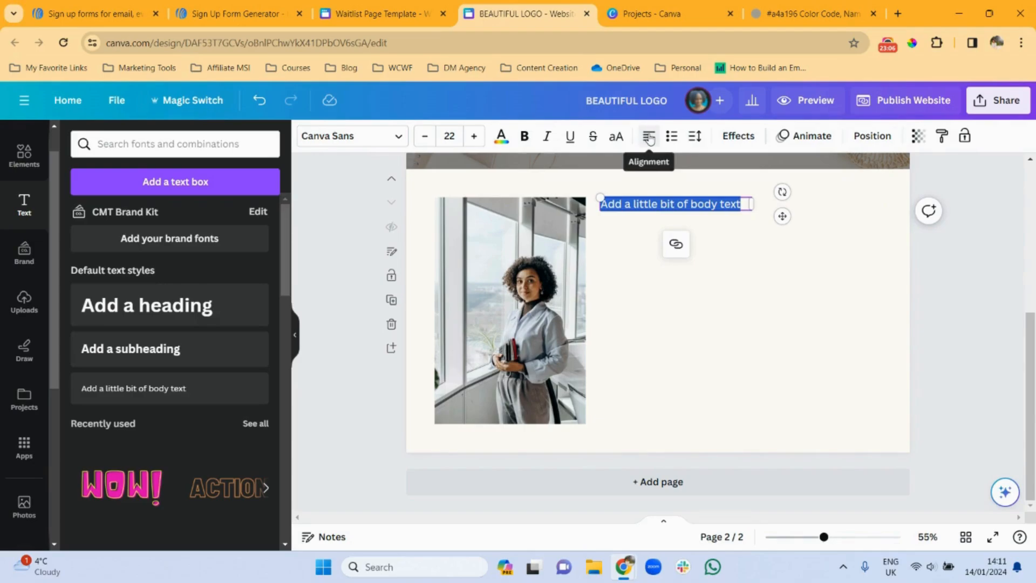
drag(754, 204, 886, 201)
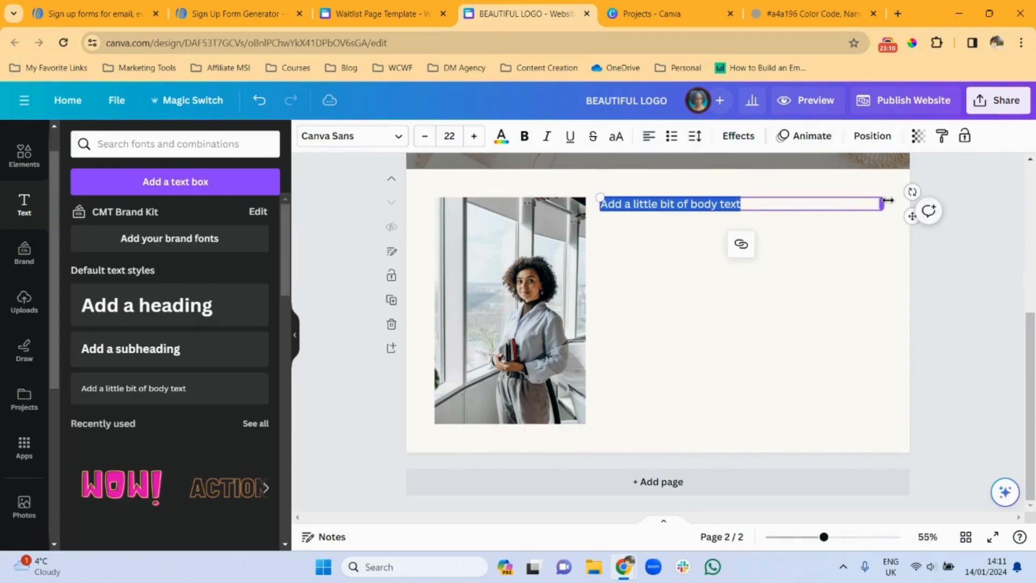
Step: Format the body text beside the photo in PT Serif at size 15.4
click(399, 137)
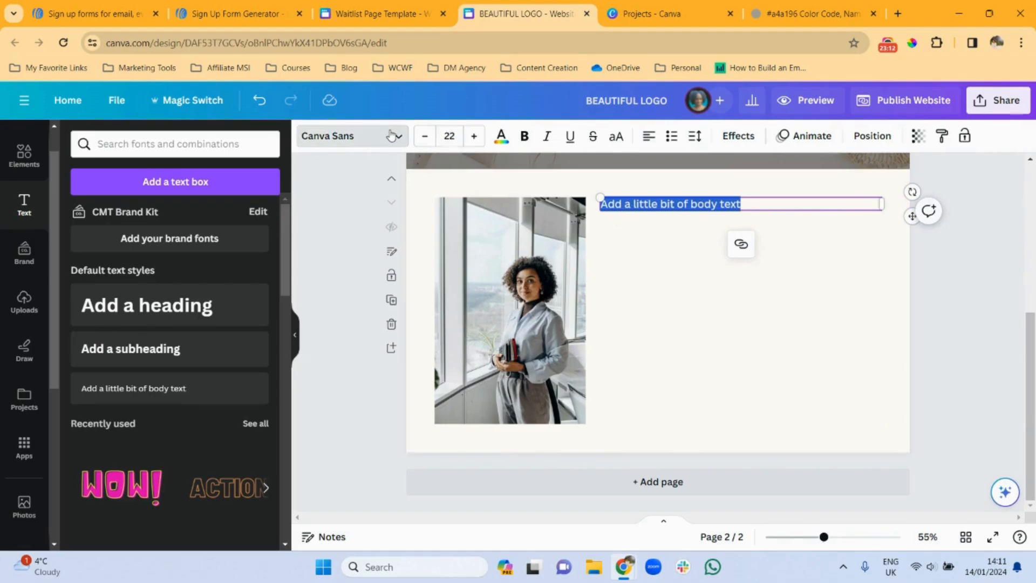
click(128, 304)
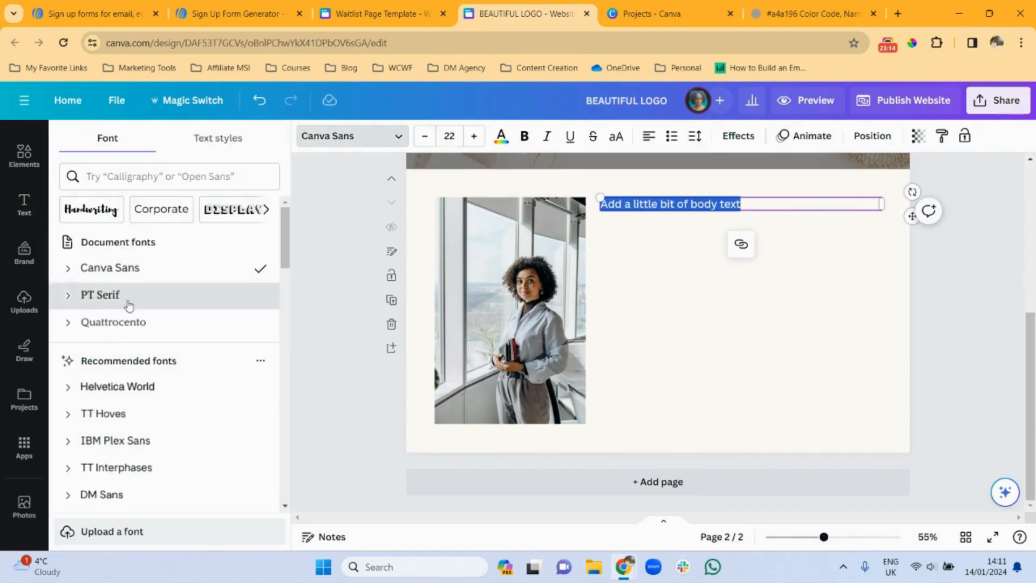
click(449, 136)
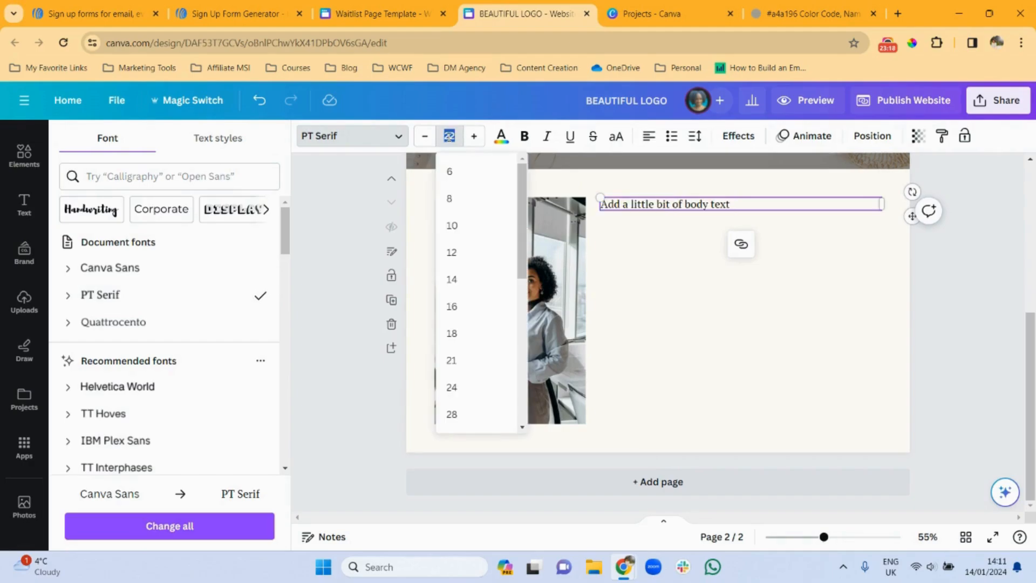
text(15.4)
key(Return)
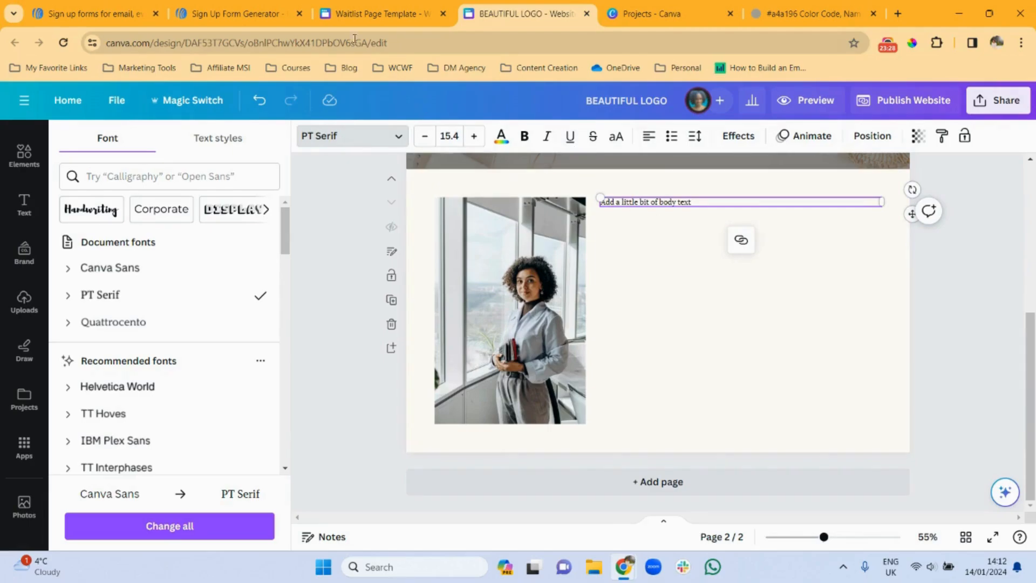
Step: Replace the placeholder with the testimonial starting "I cannot express enough gratitude for the transformative experience" and narrow its text box slightly
key(Return)
text(I cannot express enough gratitude for the transformative experience I had working with Asia as my mentor. Her coaching program has been nothing short of life-changing. From the very first session, Asia's insightful guidance and unwavering support helped me identify and overcome the obstacles that were holding me back. She has a remarkable ability to ask the right questions and provide practical strategies that led to tangible results.)
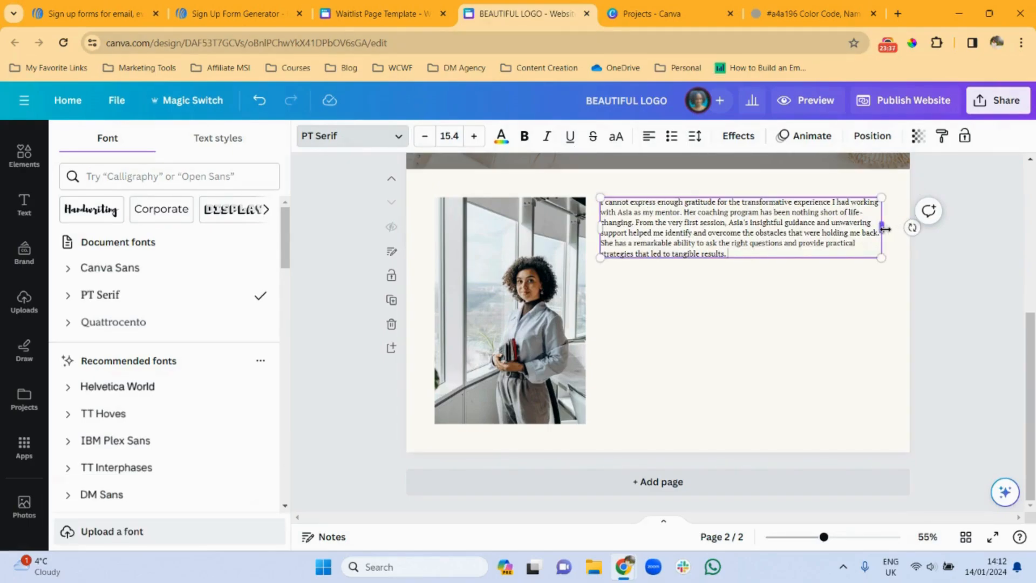
drag(883, 228, 843, 232)
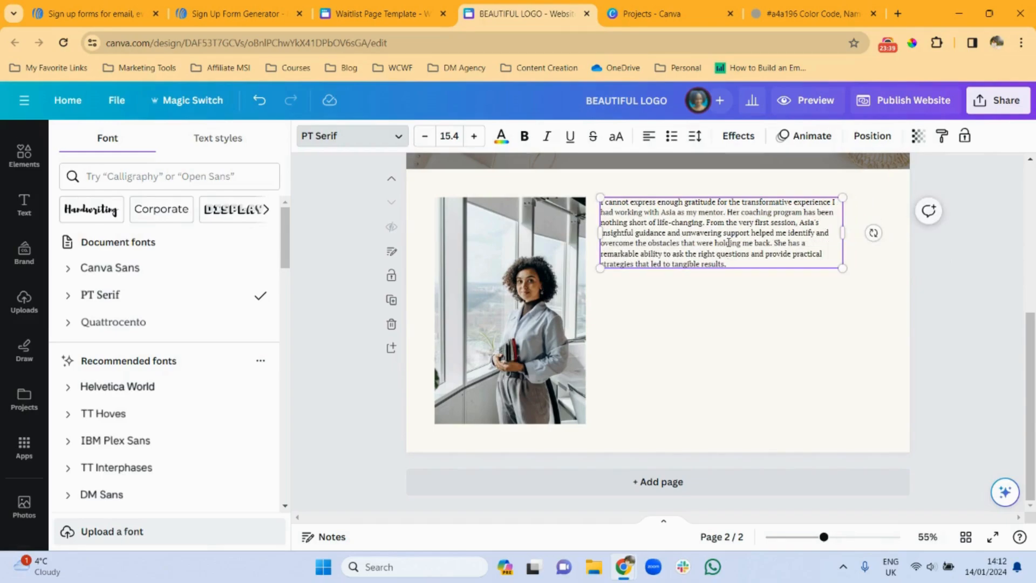
Step: Move the testimonial down beside the middle of the photo and shift both photo and text slightly right to balance the page
click(764, 330)
click(704, 241)
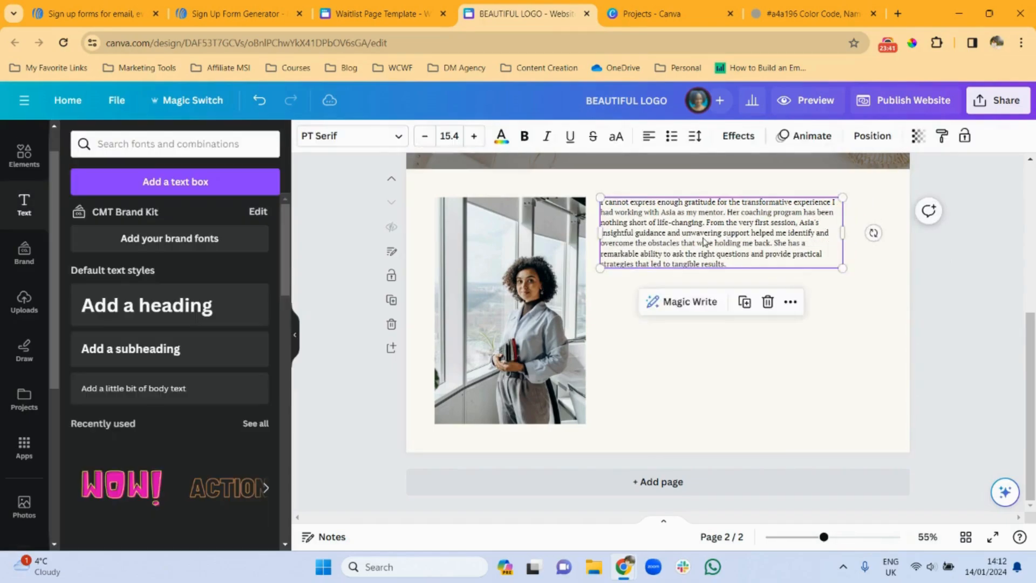
drag(704, 241, 723, 328)
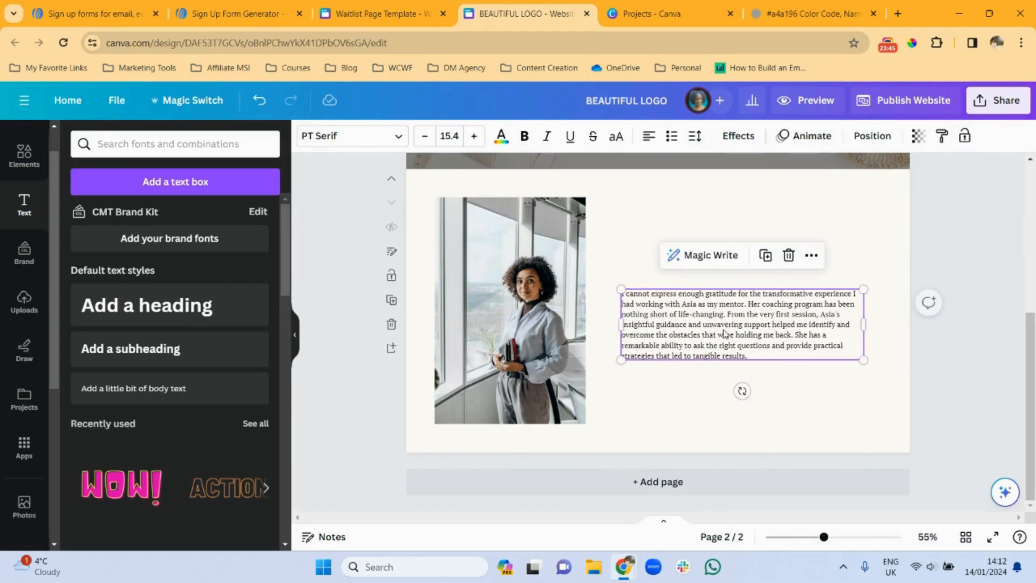
drag(539, 288, 563, 287)
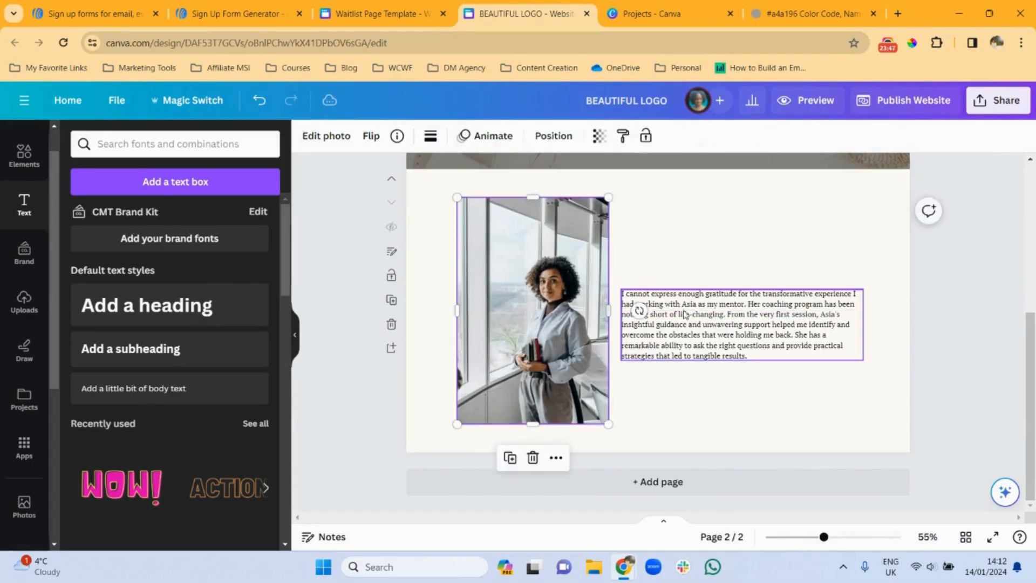
drag(716, 320, 723, 320)
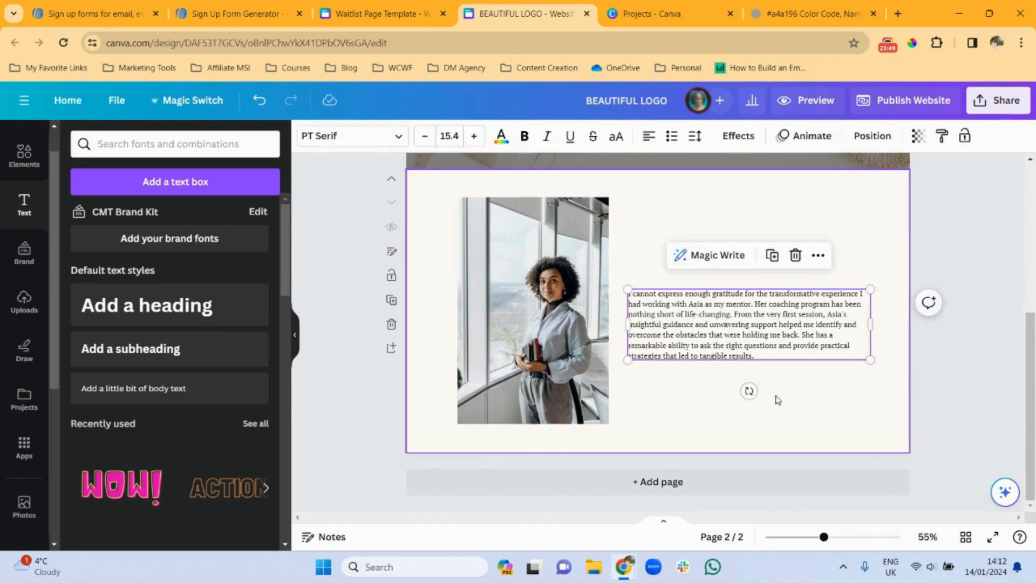
click(808, 398)
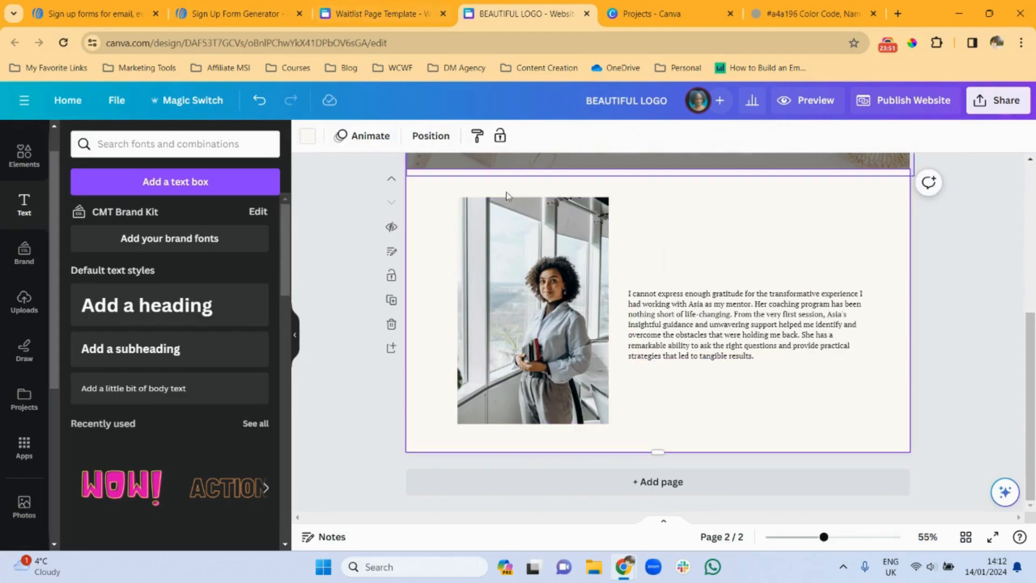
Step: Duplicate the testimonial text box, place the copy directly above the original and set its font to Quattrocento
click(724, 333)
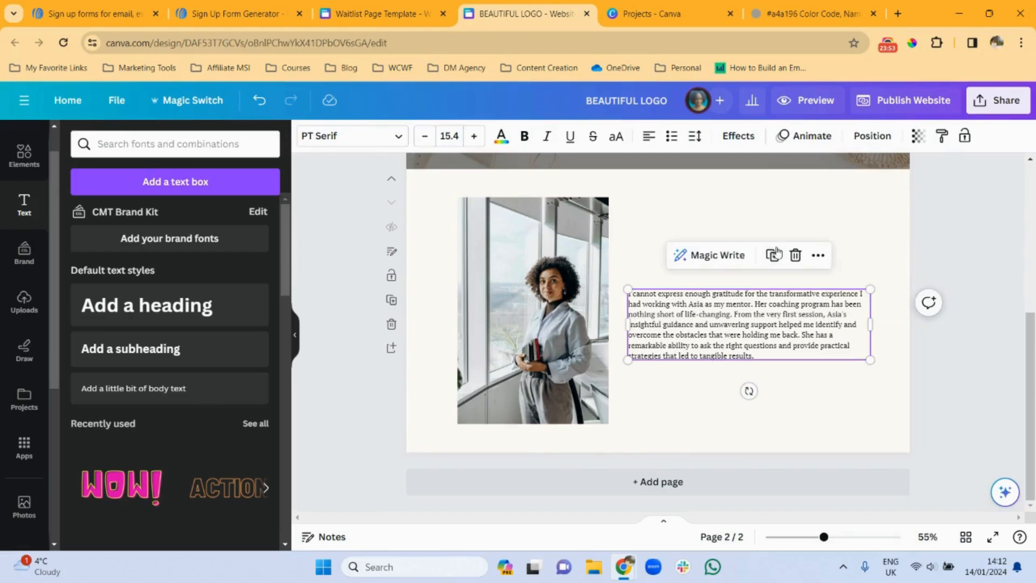
drag(724, 333, 718, 246)
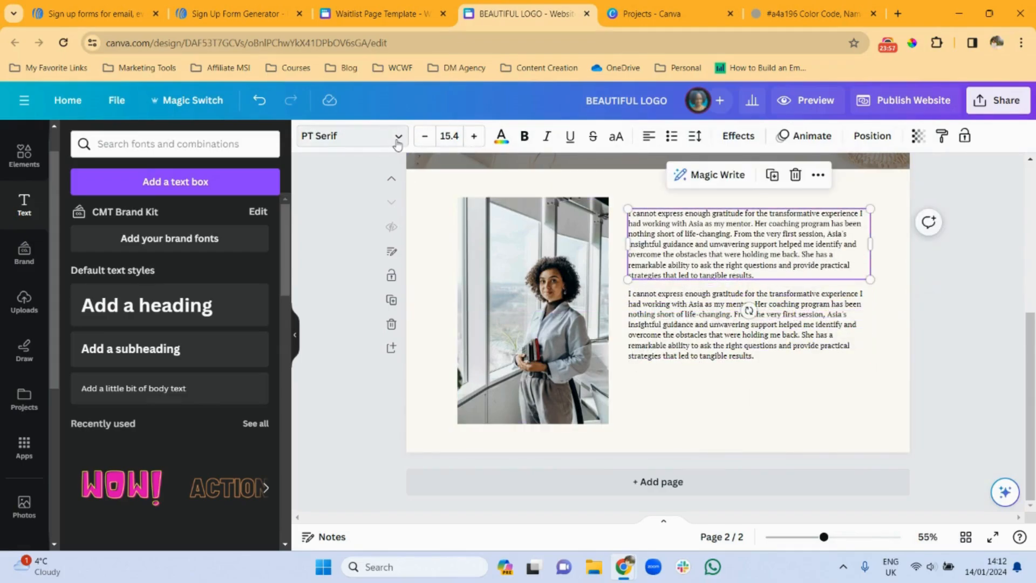
click(399, 136)
click(124, 323)
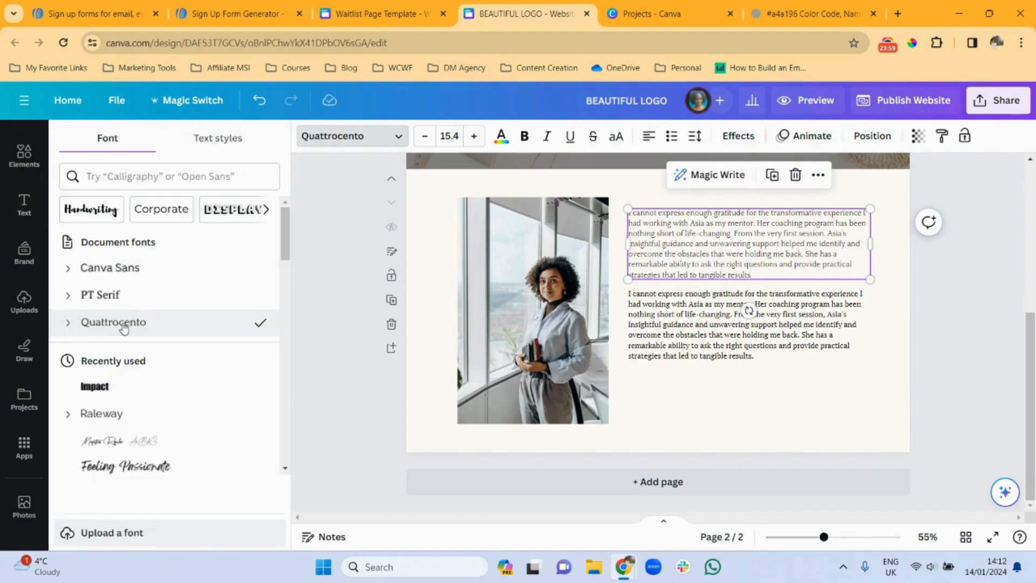
Step: Set the font size of the upper testimonial copy to 35.8
click(442, 139)
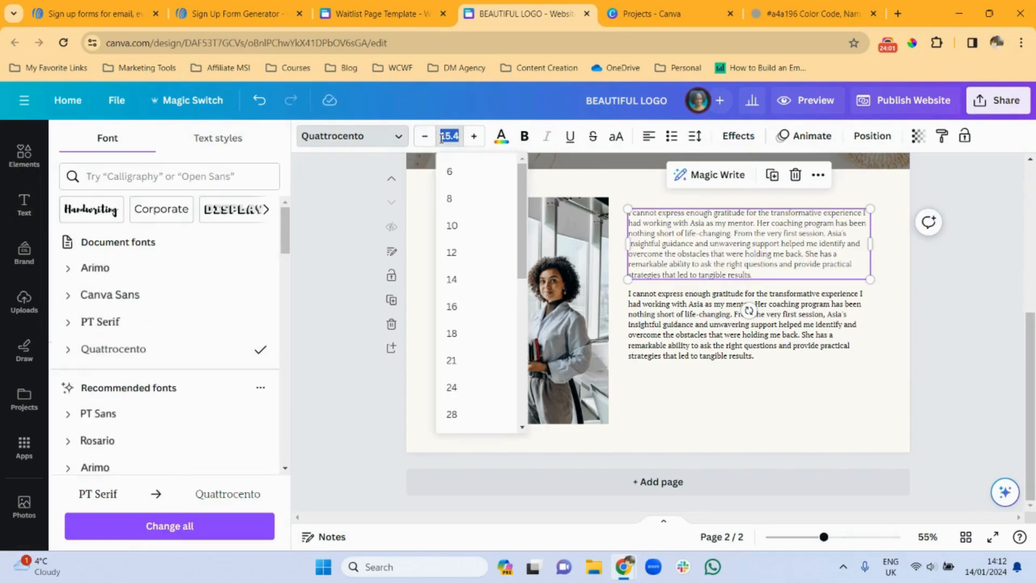
text(35.8)
key(Return)
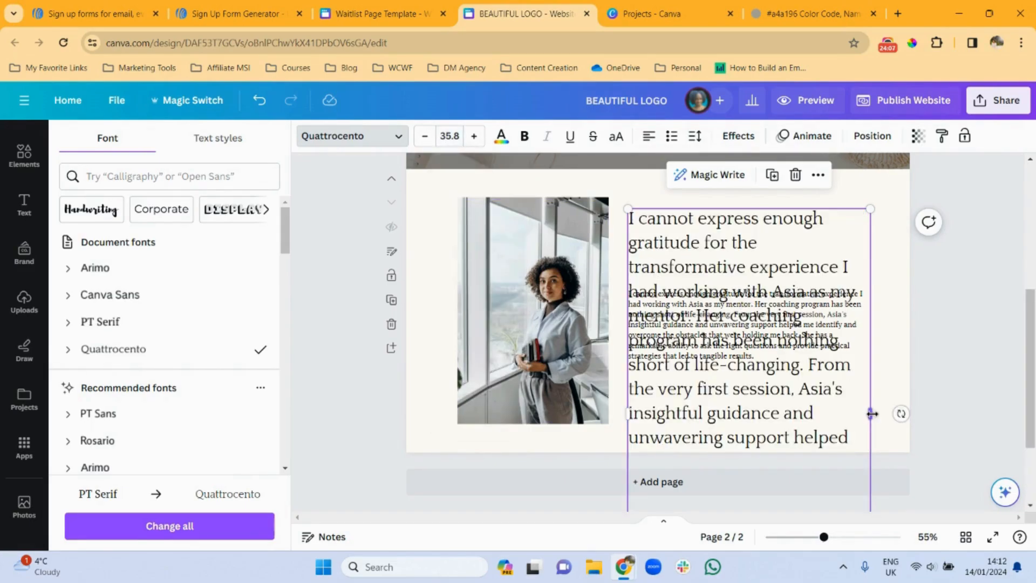
Step: Replace the enlarged copy's text with "Nothing short of life-changing" and move this heading down directly above the testimonial paragraph
click(694, 259)
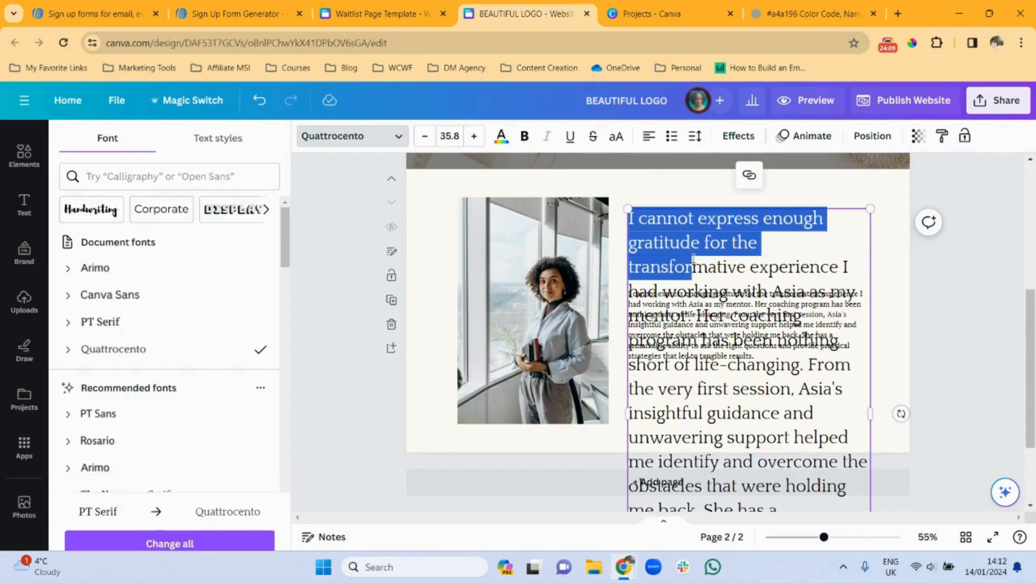
key(ctrl+a)
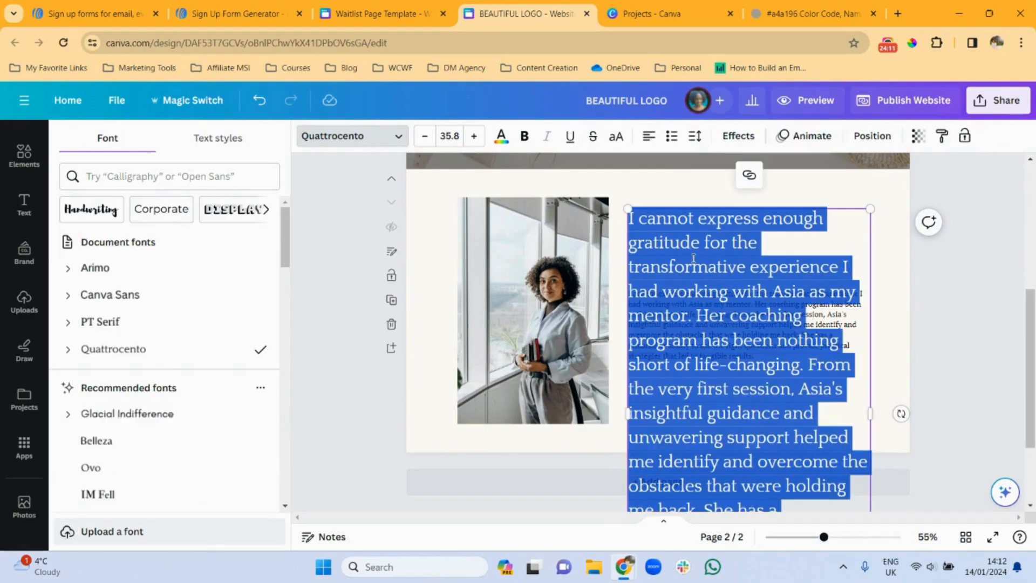
text(Nothing short of life-changing)
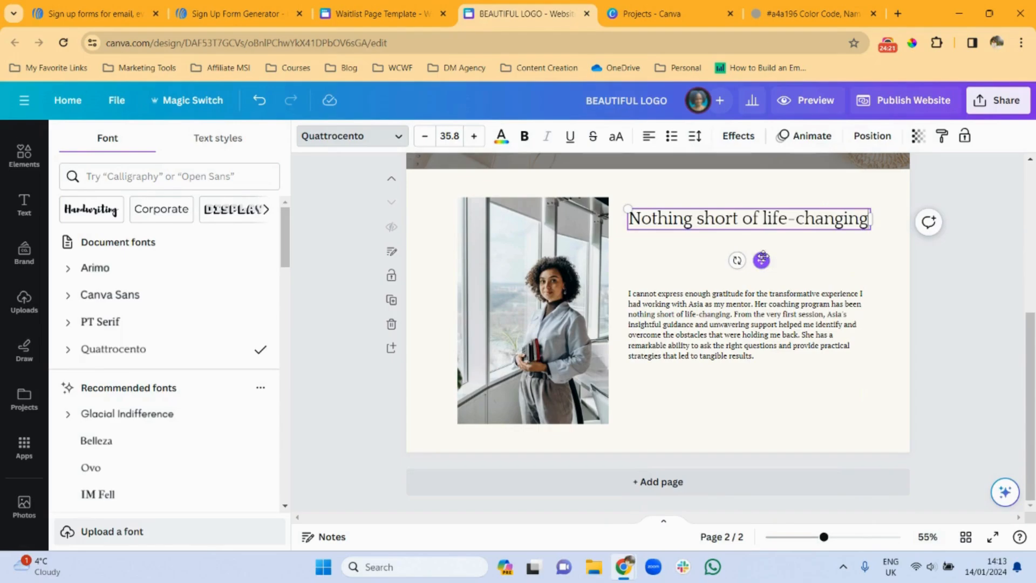
drag(761, 259, 766, 307)
click(867, 409)
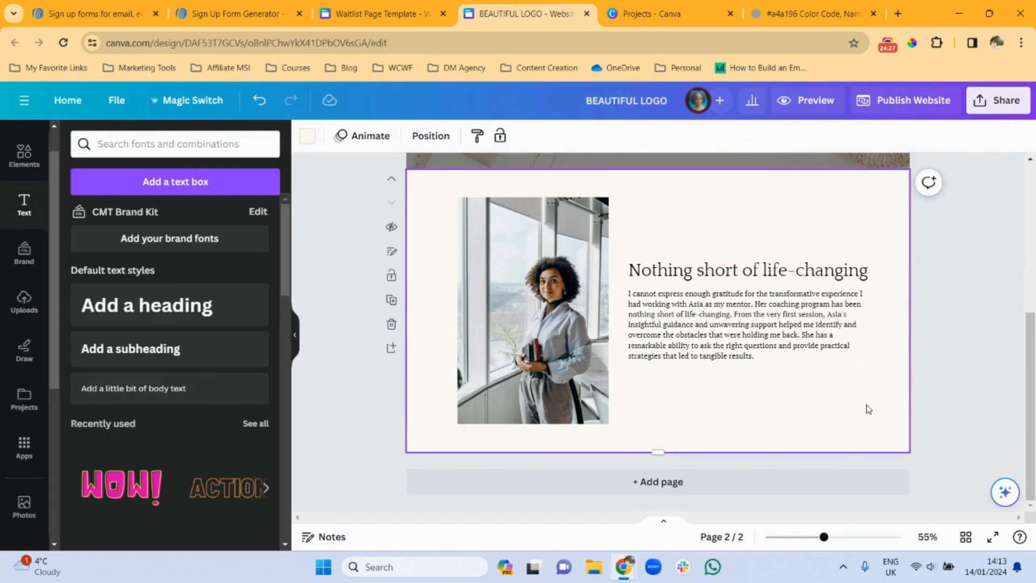
Step: Check the brush stroke decoration in the Waitlist Page Template, return to the BEAUTIFUL LOGO design and search the graphics for BRUSHSTROKE
click(364, 6)
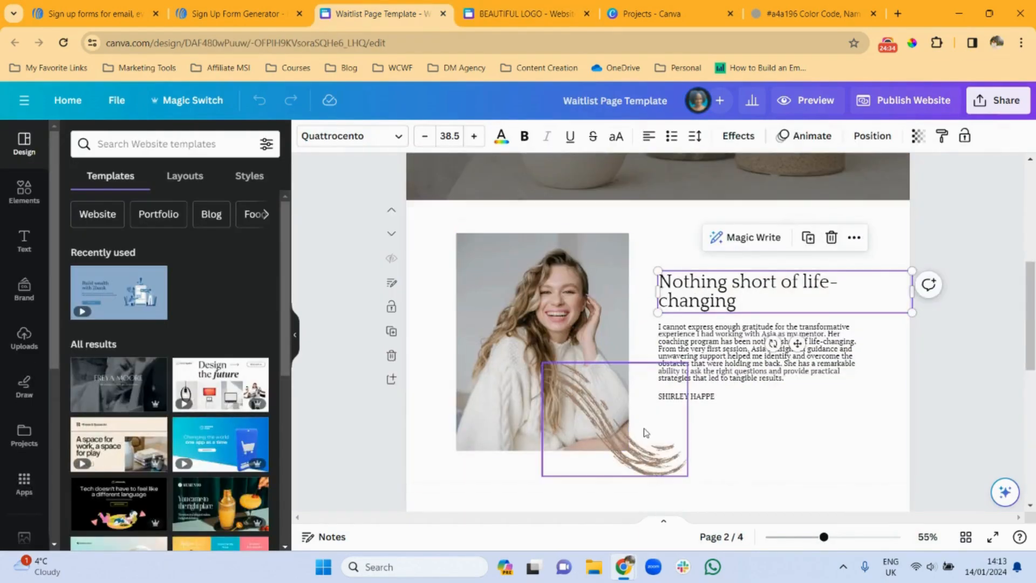
click(514, 15)
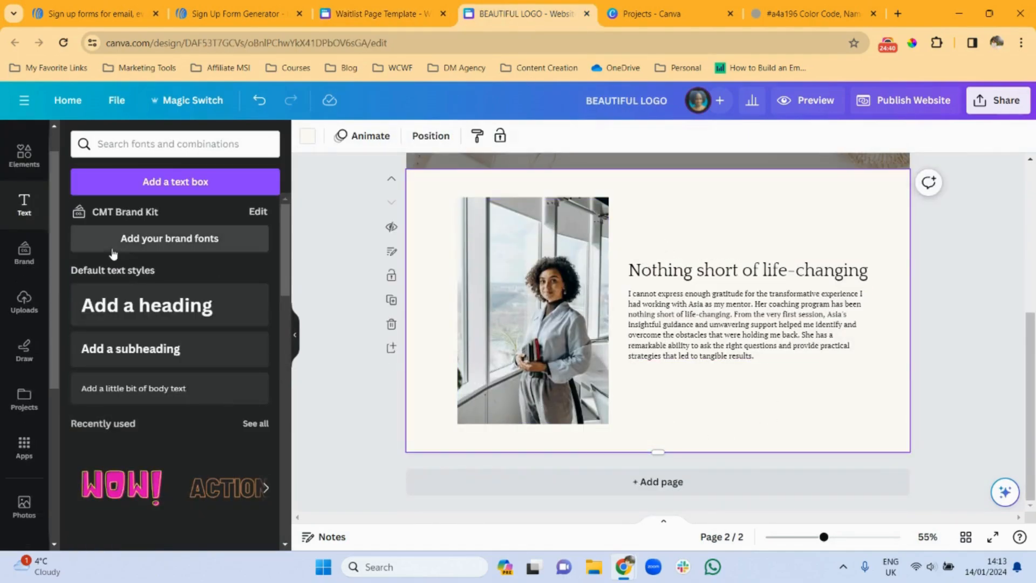
click(24, 161)
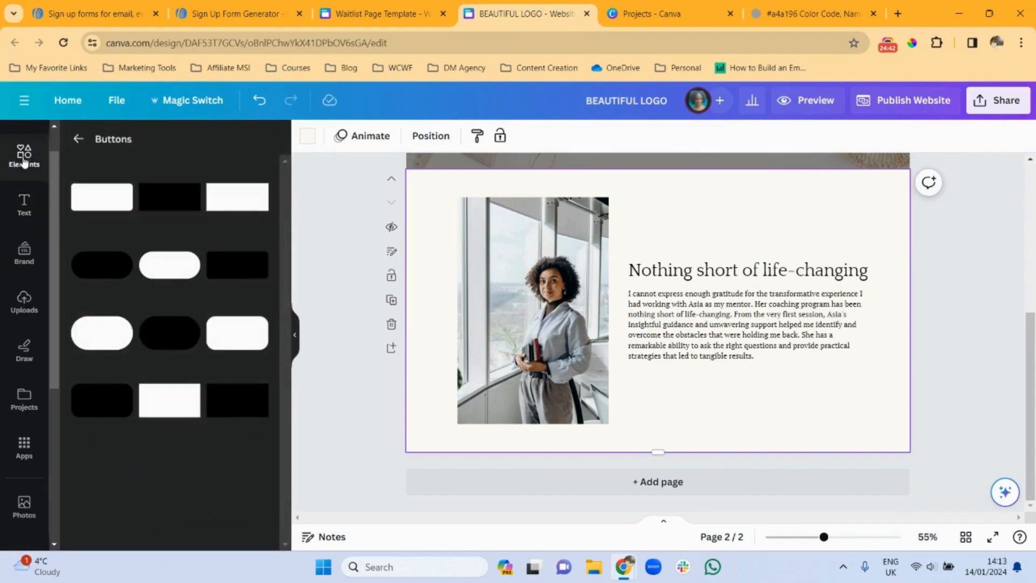
click(79, 139)
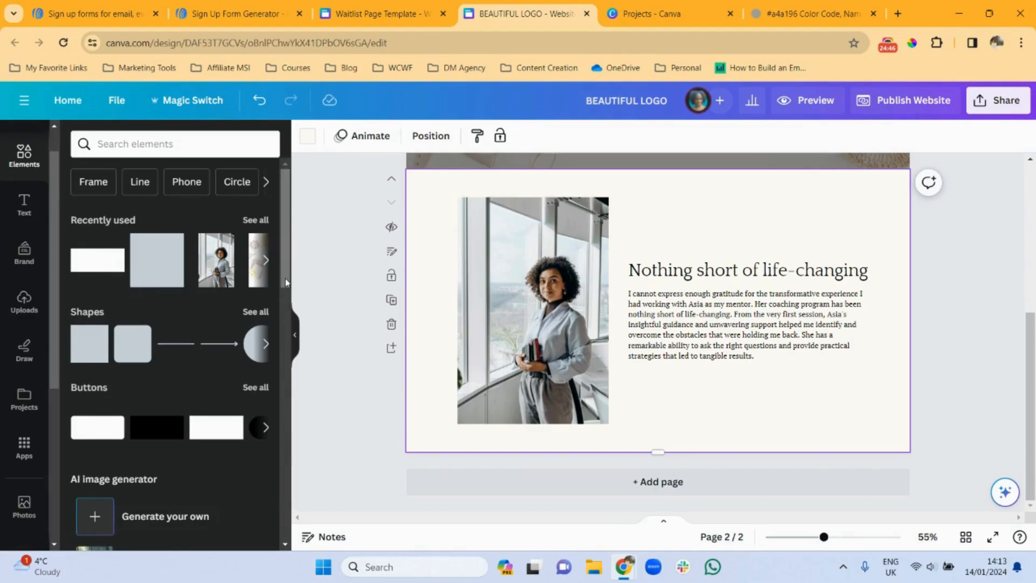
scroll(286, 281, down, 7)
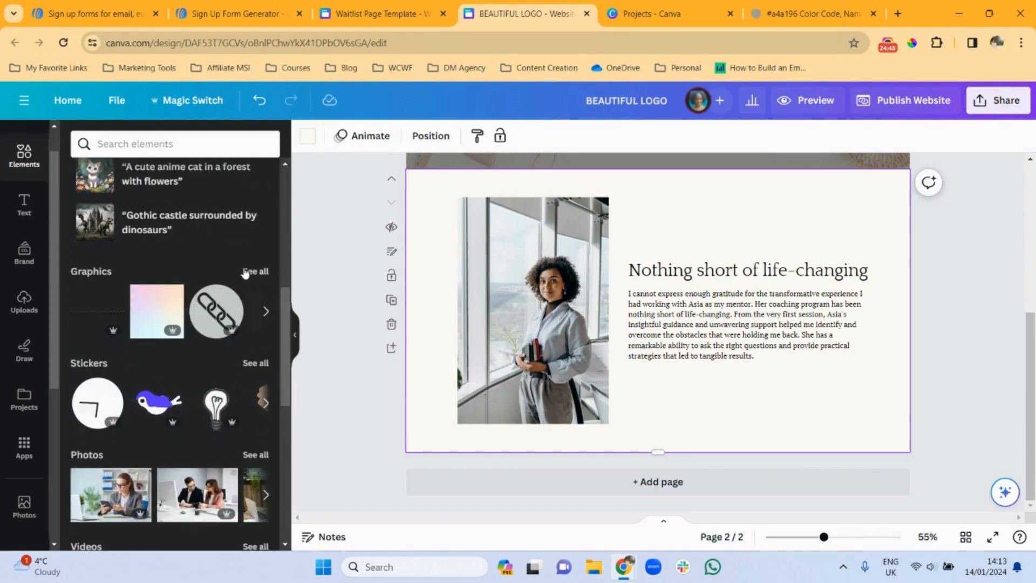
click(253, 271)
click(120, 167)
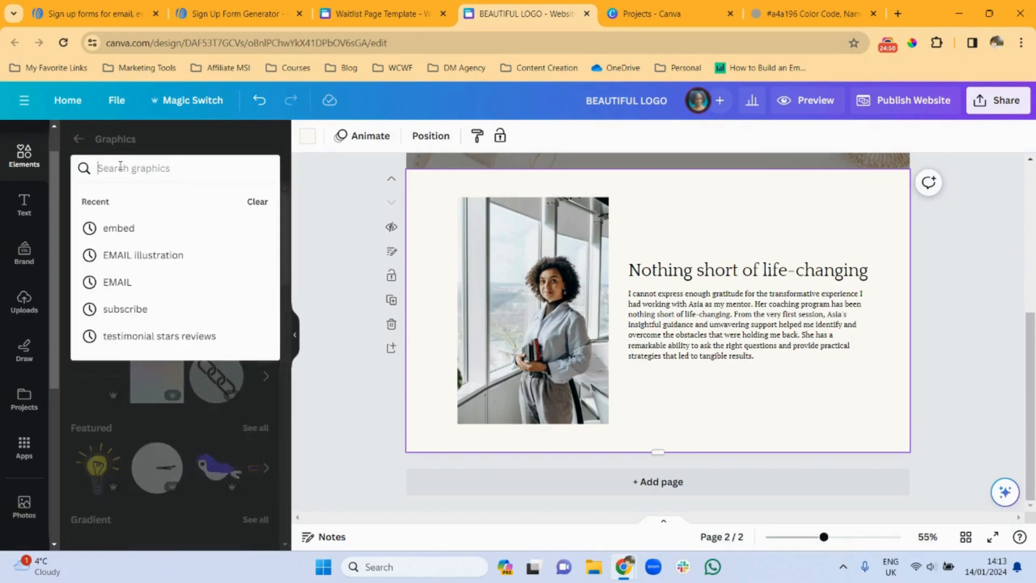
text(BRU)
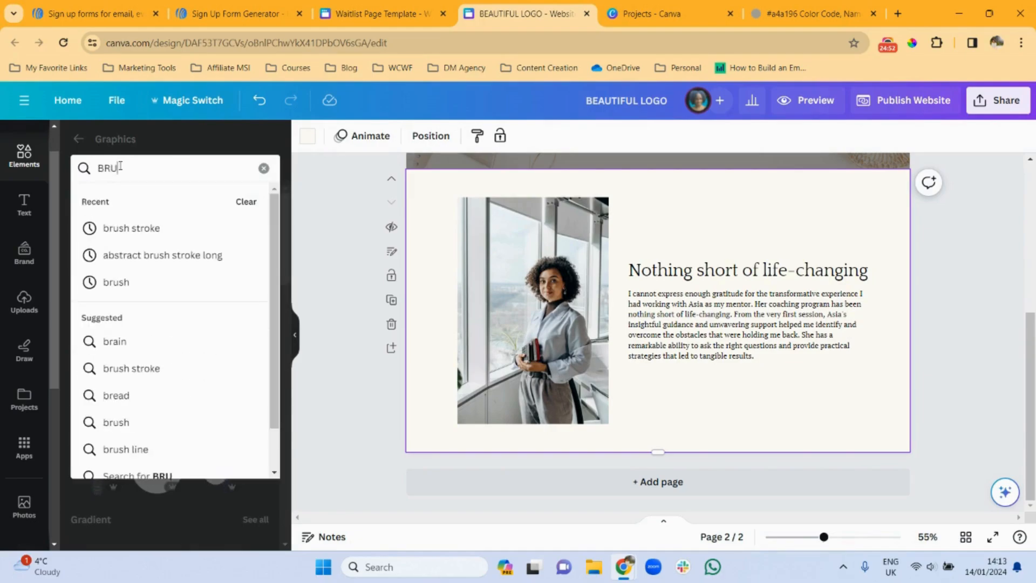
text(SHSTROKE)
key(Return)
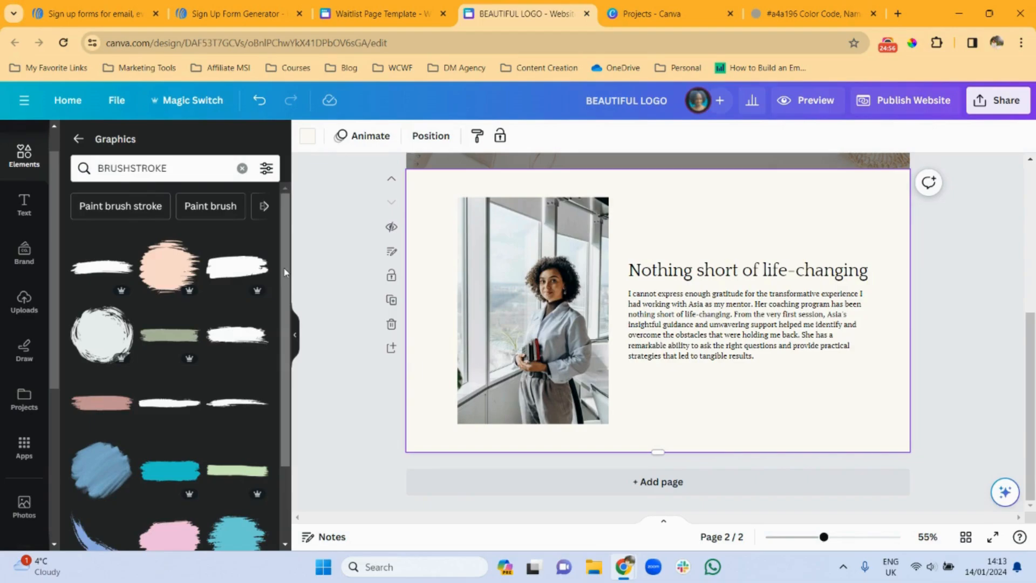
Step: Add the wide, curved solid brush stroke graphic and shrink it over the lower right corner of the testimonial photo
scroll(285, 271, down, 3)
scroll(287, 325, down, 3)
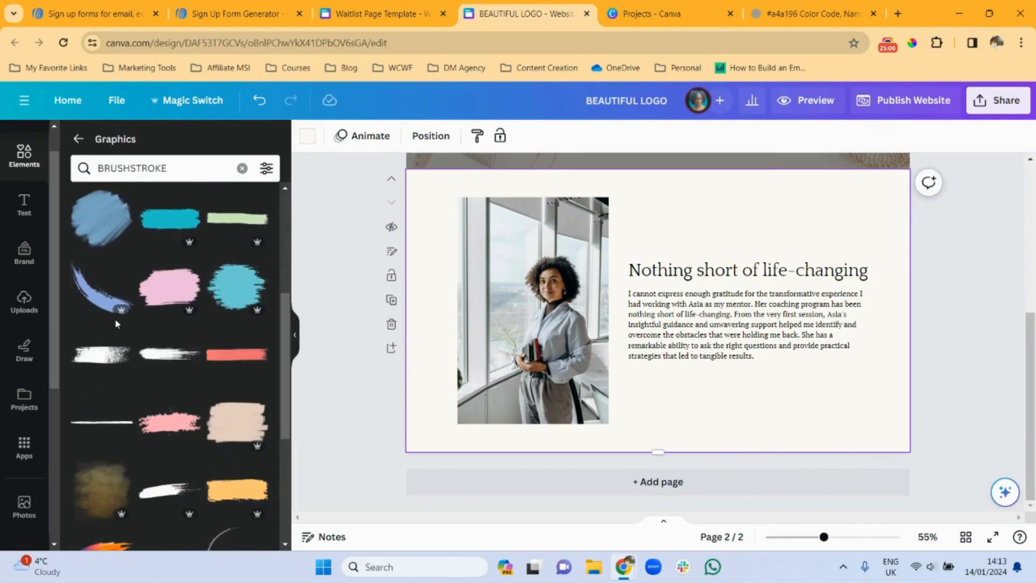
scroll(284, 346, down, 5)
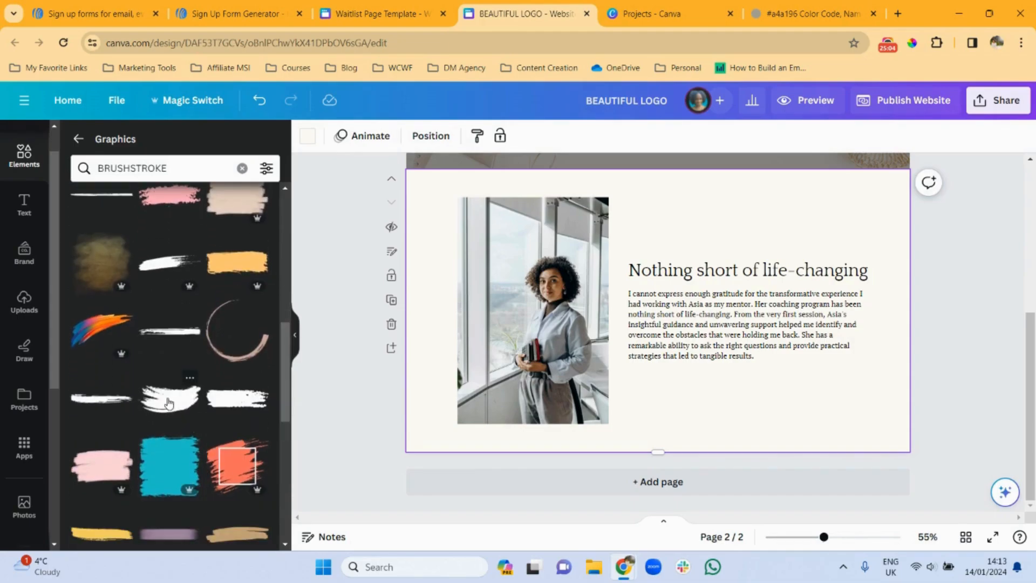
click(169, 404)
mouse_move(696, 318)
mouse_down()
mouse_move(634, 340)
mouse_move(632, 393)
mouse_move(618, 396)
mouse_up()
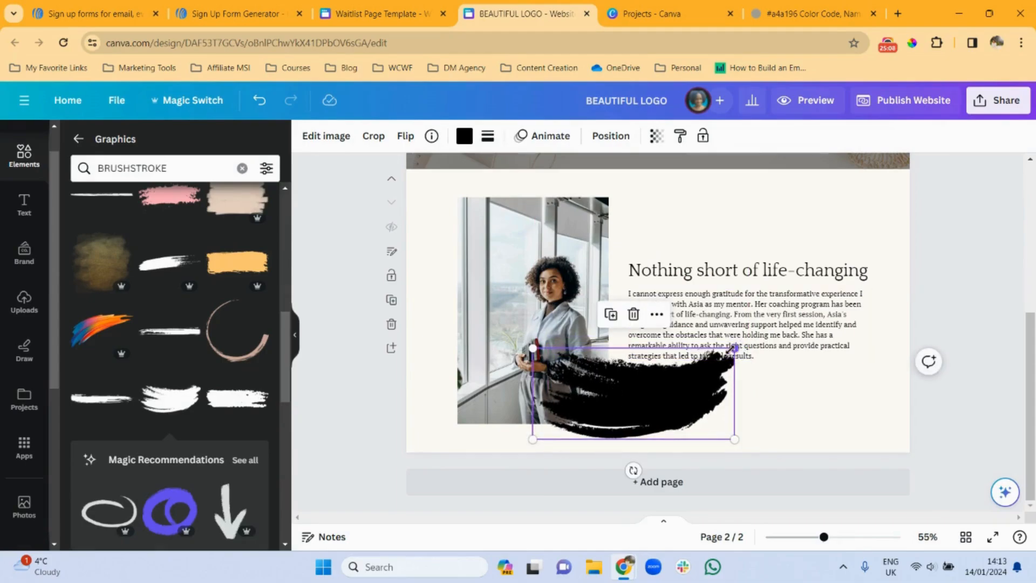
mouse_move(734, 350)
mouse_down()
mouse_move(626, 398)
mouse_move(639, 409)
mouse_up()
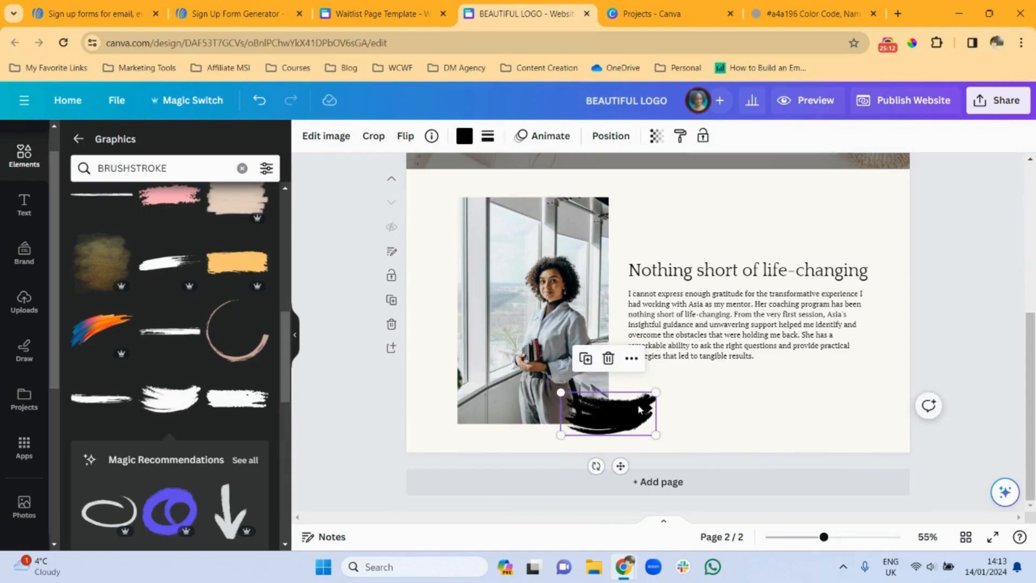
Step: Recolor the brush stroke with the light beige from the photo colors and set its transparency to 95
click(464, 136)
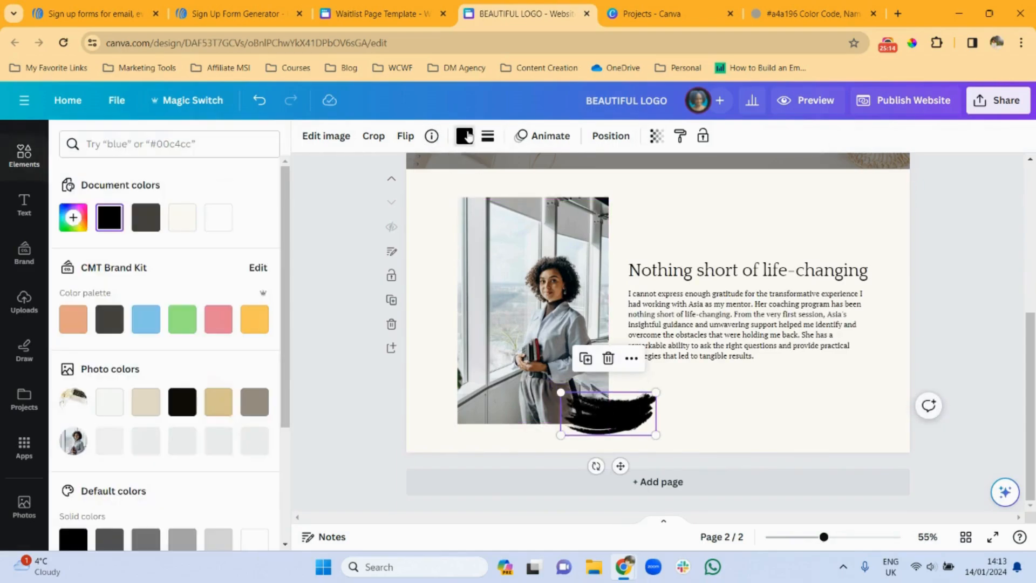
click(217, 401)
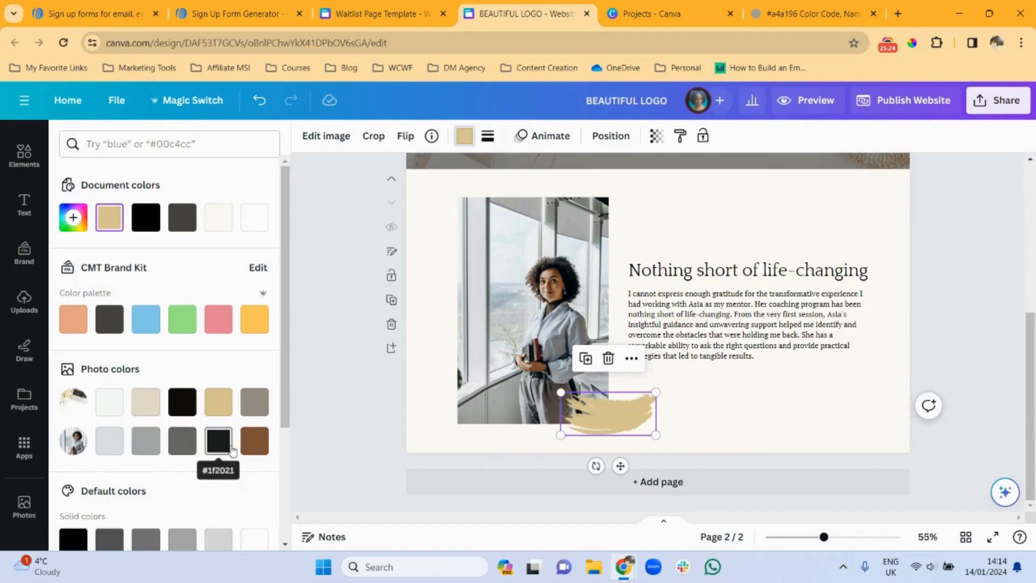
click(148, 409)
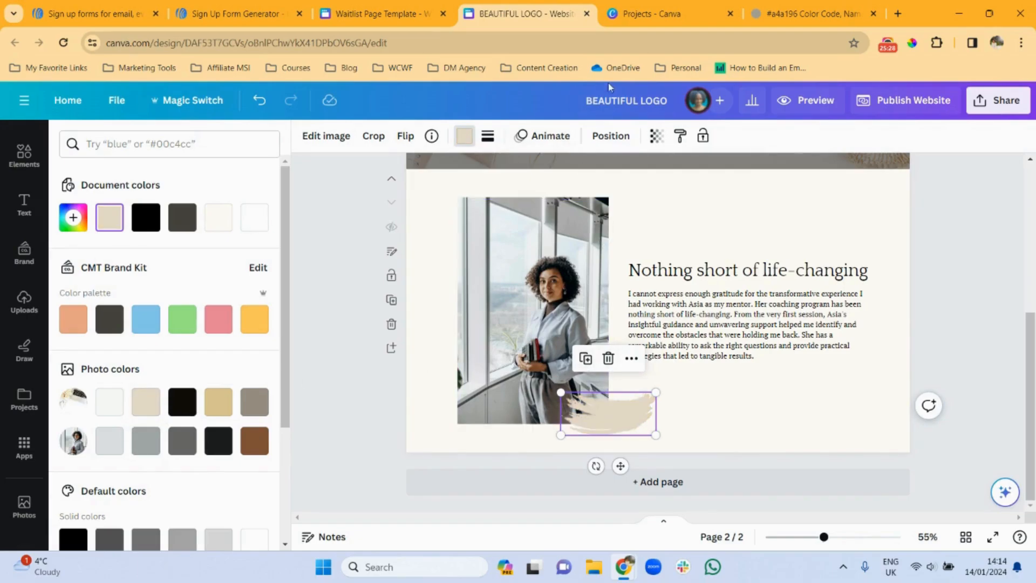
click(656, 135)
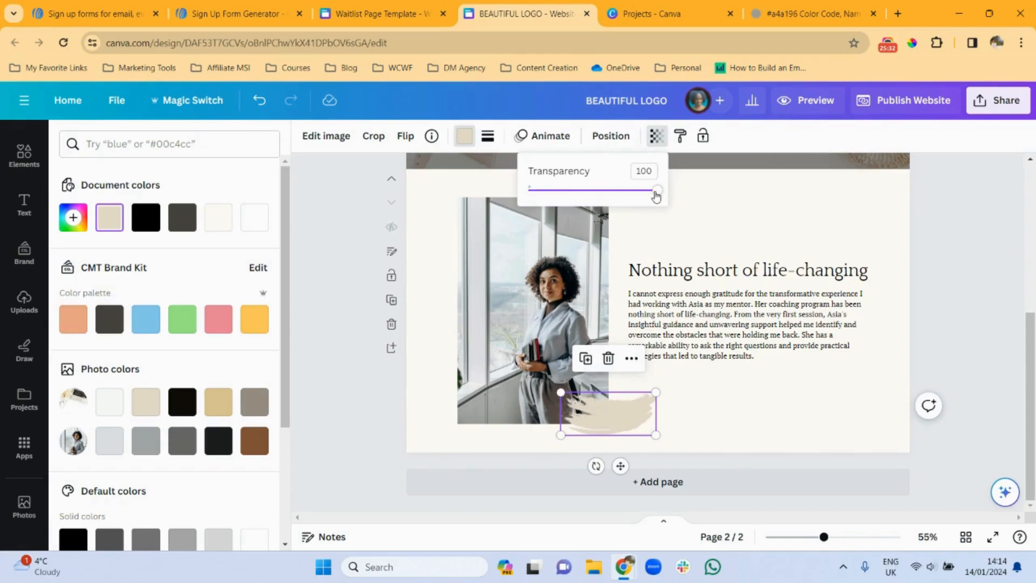
mouse_move(656, 195)
mouse_down()
mouse_move(620, 192)
mouse_move(653, 198)
mouse_up()
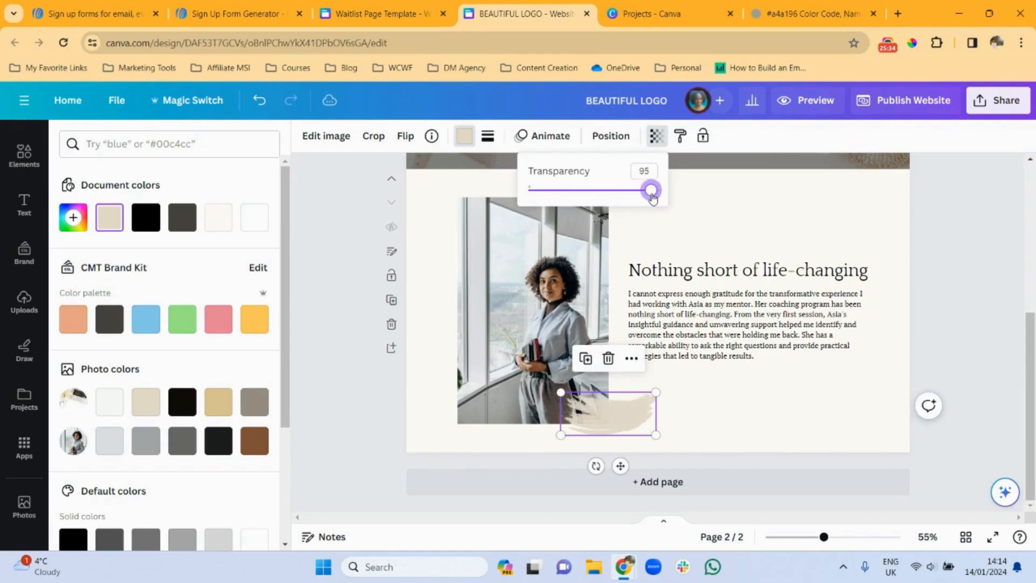
click(781, 387)
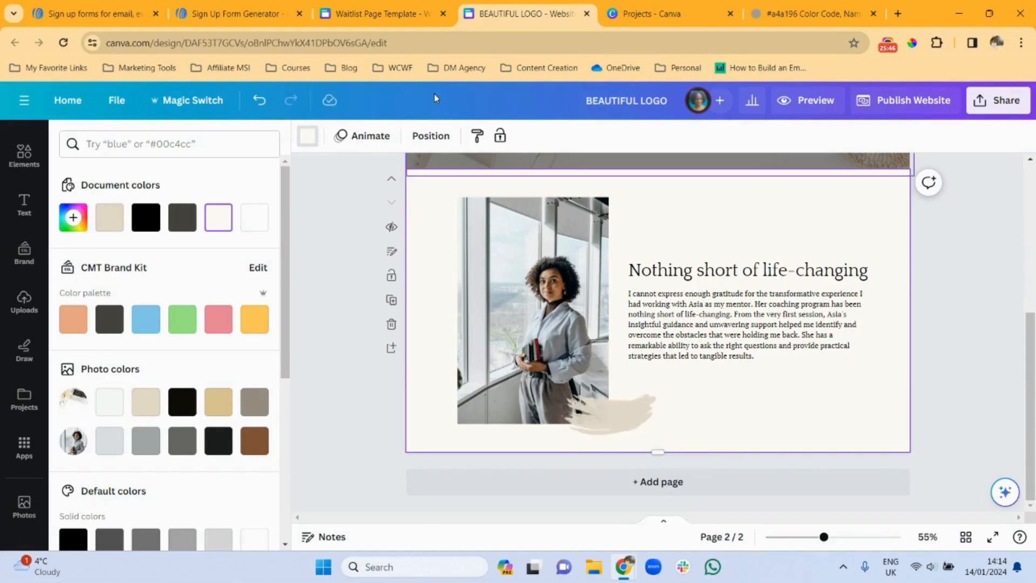
Step: Examine the footer at the end of the Waitlist Page Template and return to the BEAUTIFUL LOGO design
click(383, 12)
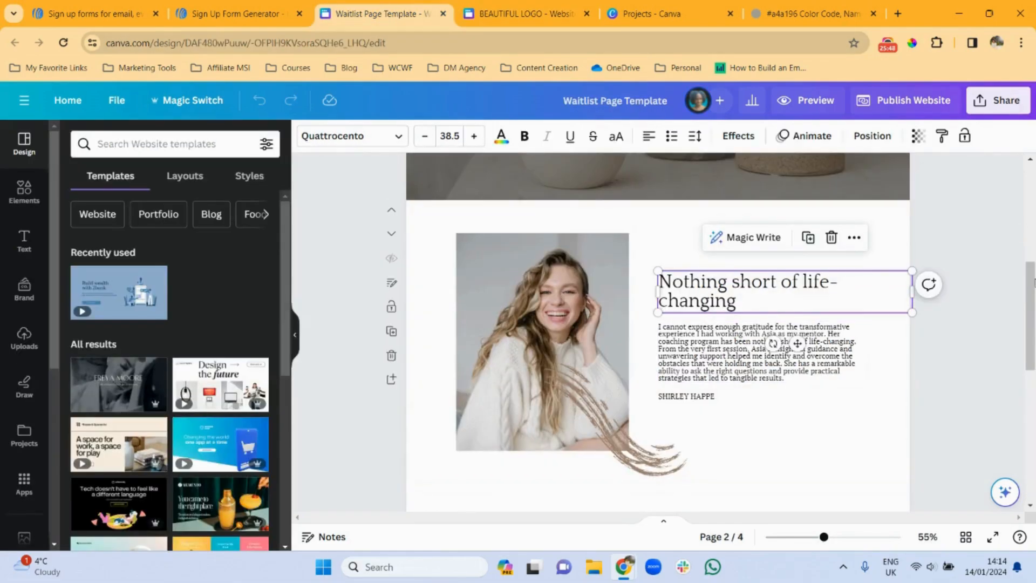
drag(1034, 304, 1031, 490)
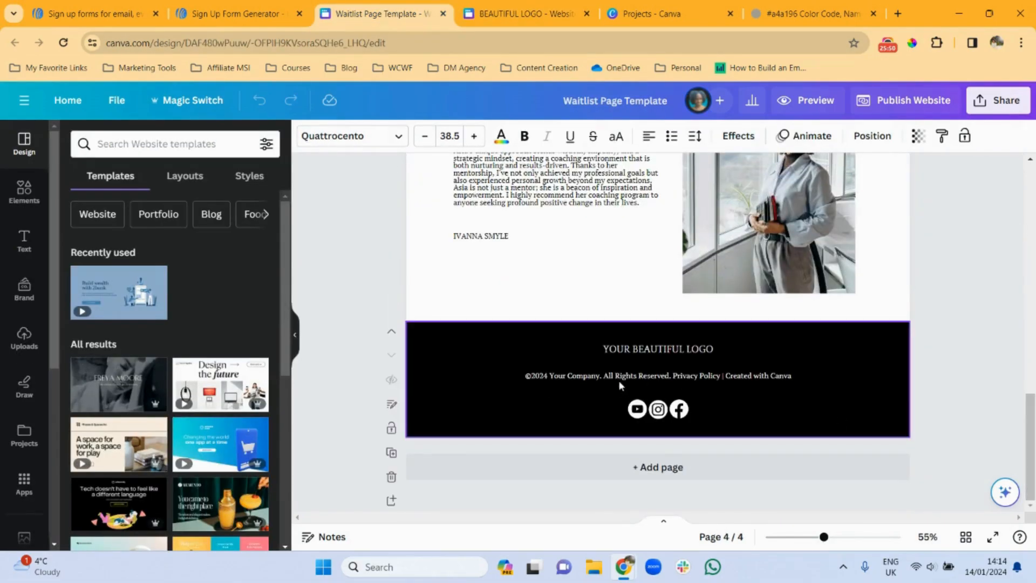
click(505, 12)
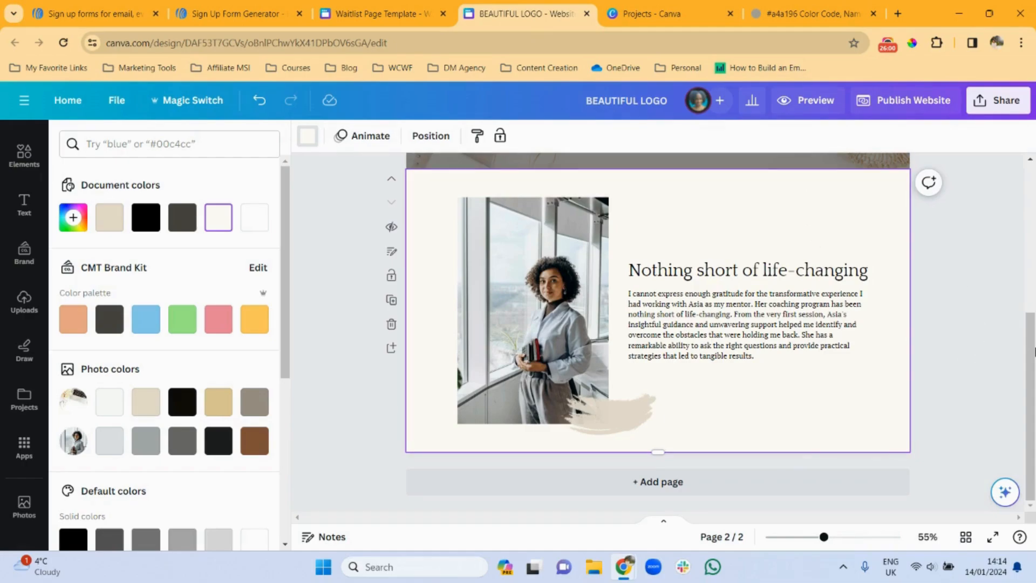
Step: Open the link entry for the JOIN THE WAITLIST button in the hero section
scroll(1034, 352, up, 5)
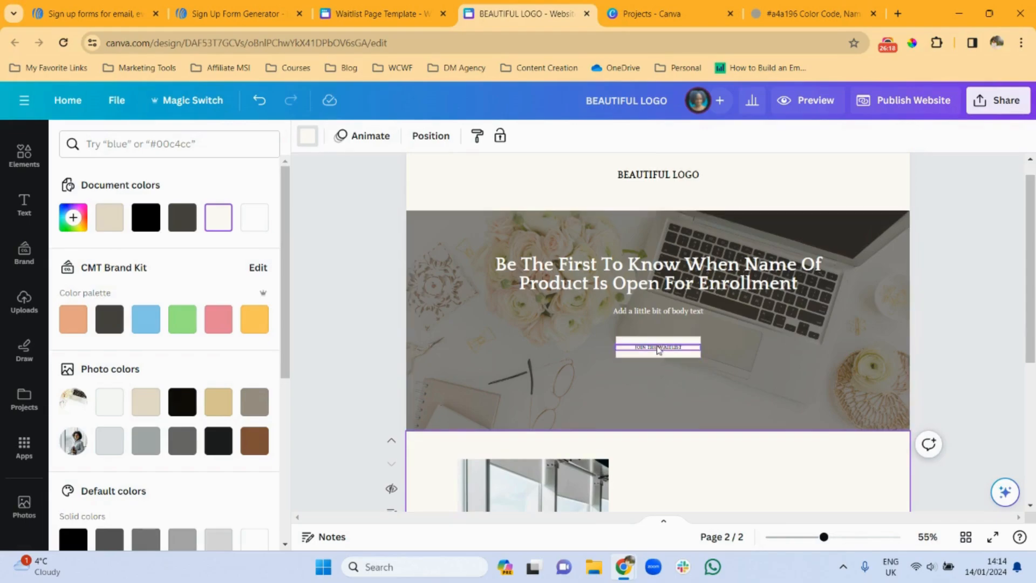
click(693, 357)
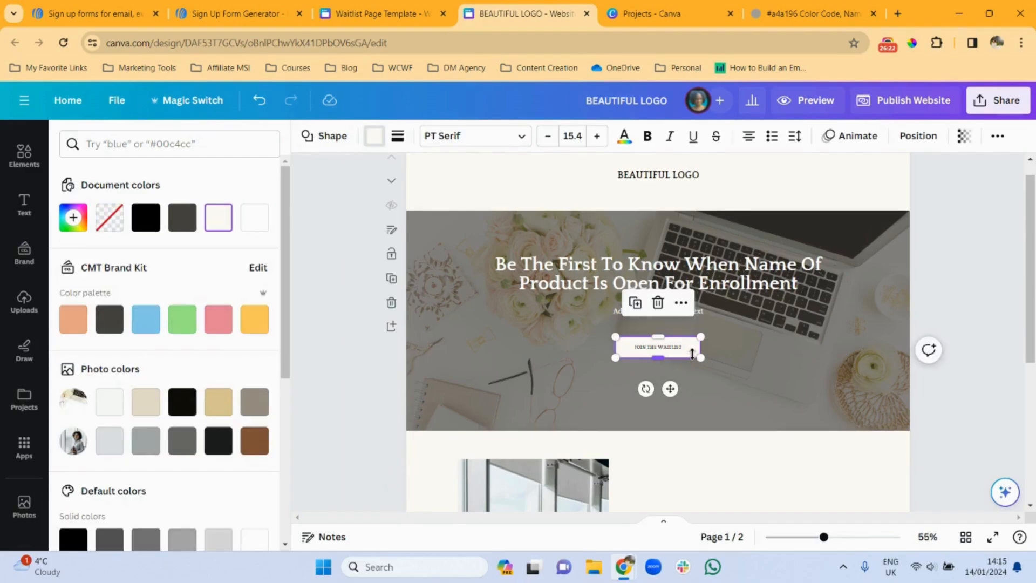
click(679, 305)
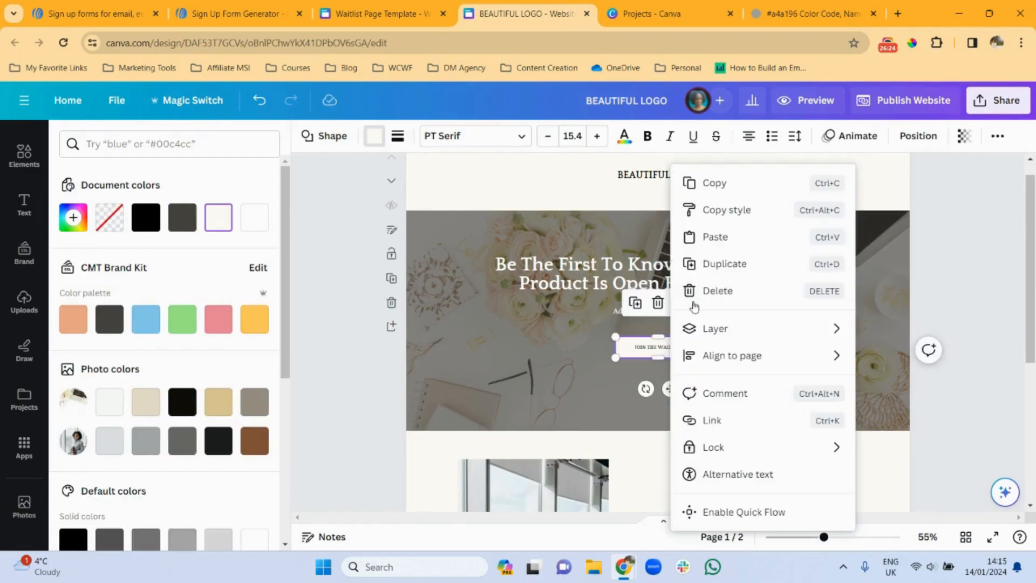
click(712, 420)
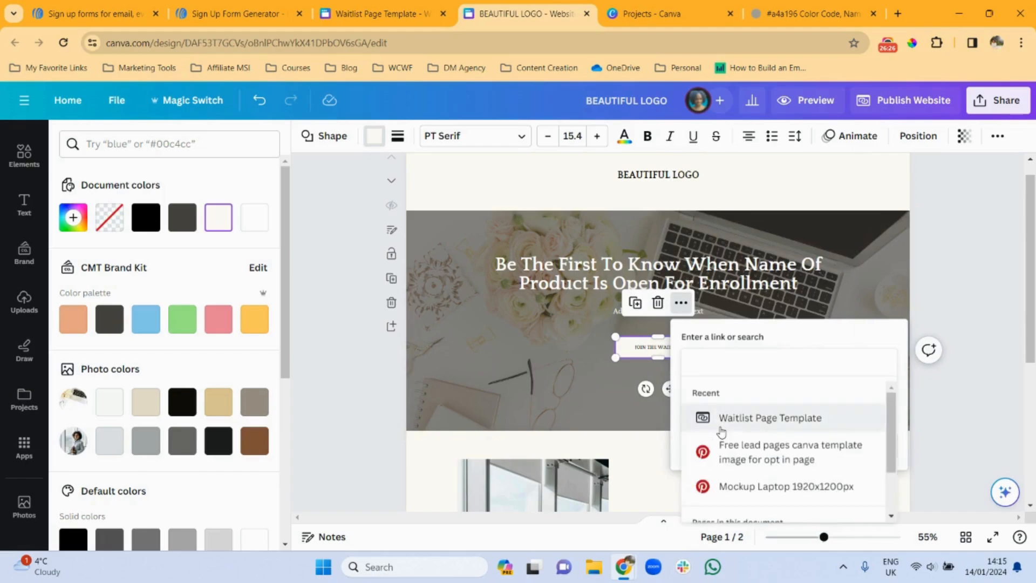
Step: Switch to the AWeber Publish Form page and copy the sign up form's landing page link
click(223, 22)
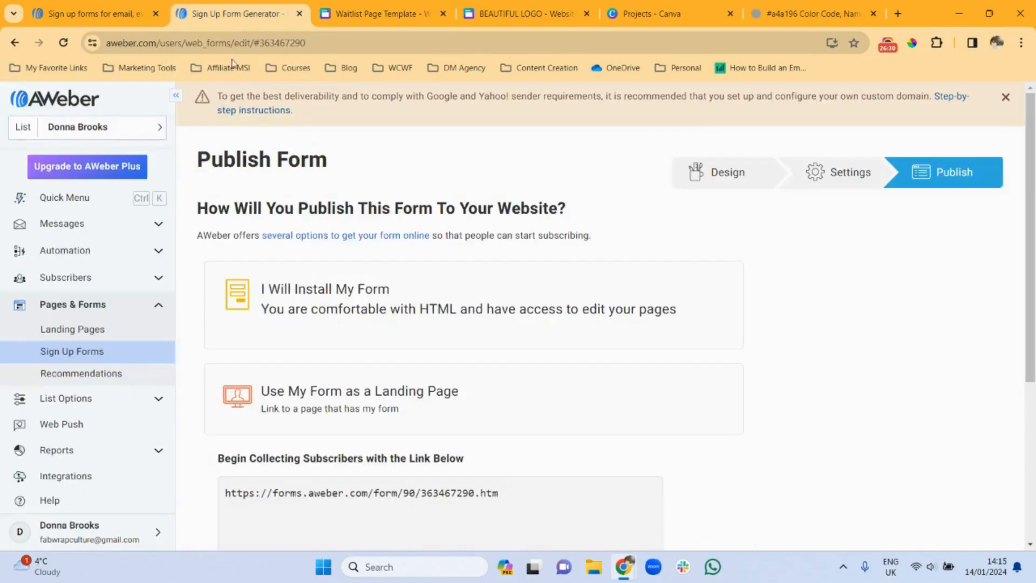
click(323, 501)
key(ctrl+c)
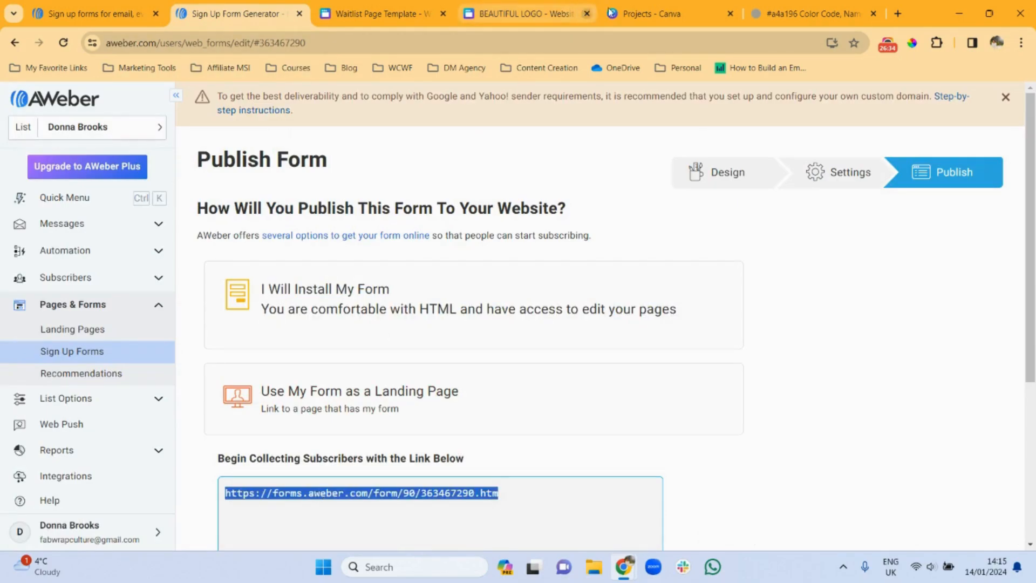
click(632, 12)
click(418, 13)
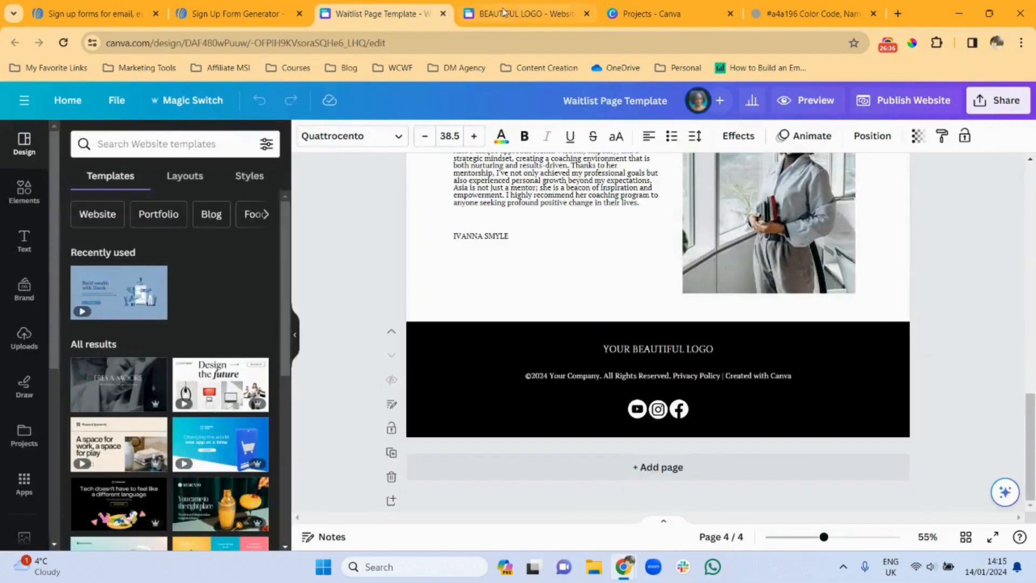
click(507, 12)
click(707, 361)
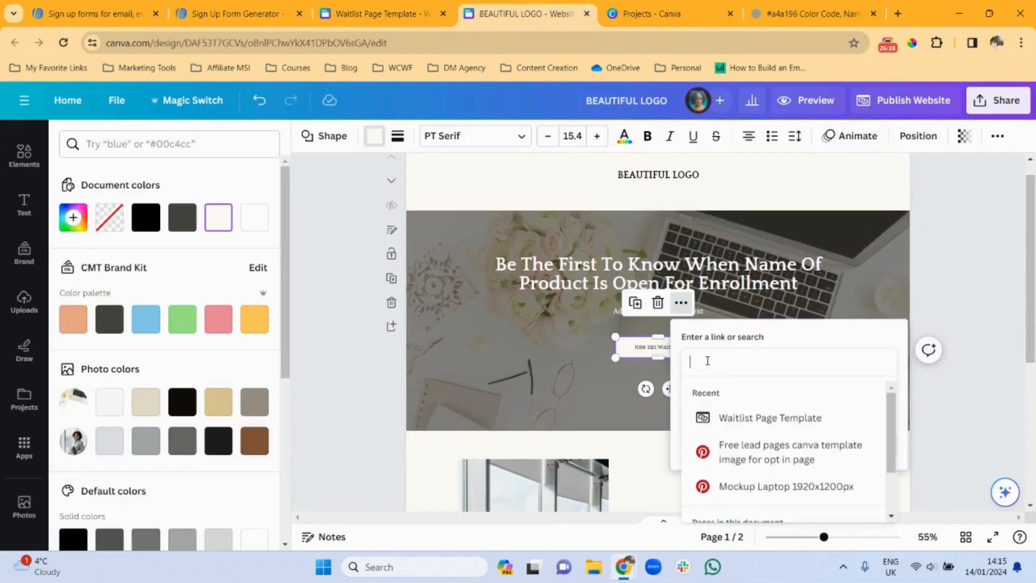
key(ctrl+v)
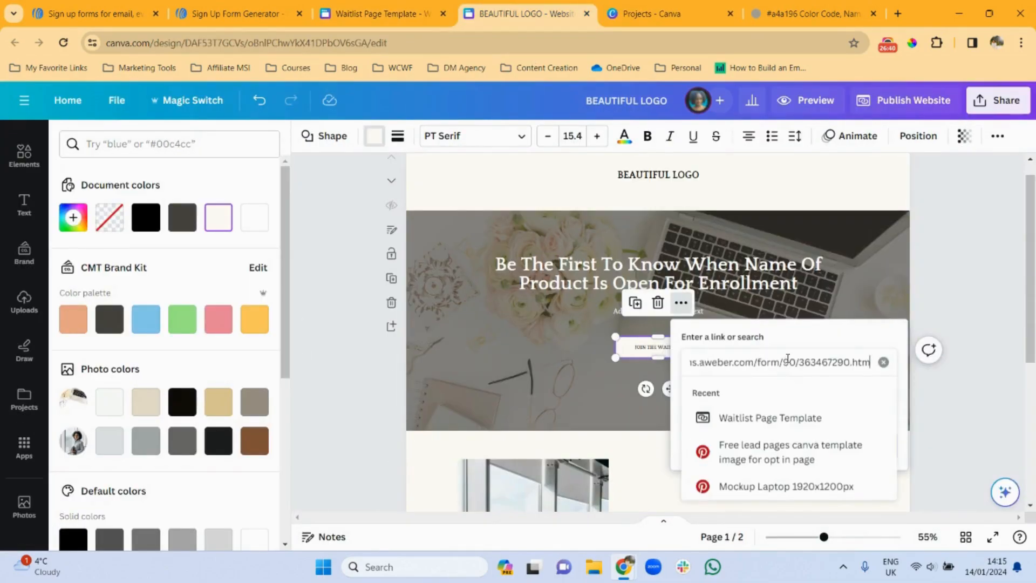
key(Return)
click(860, 449)
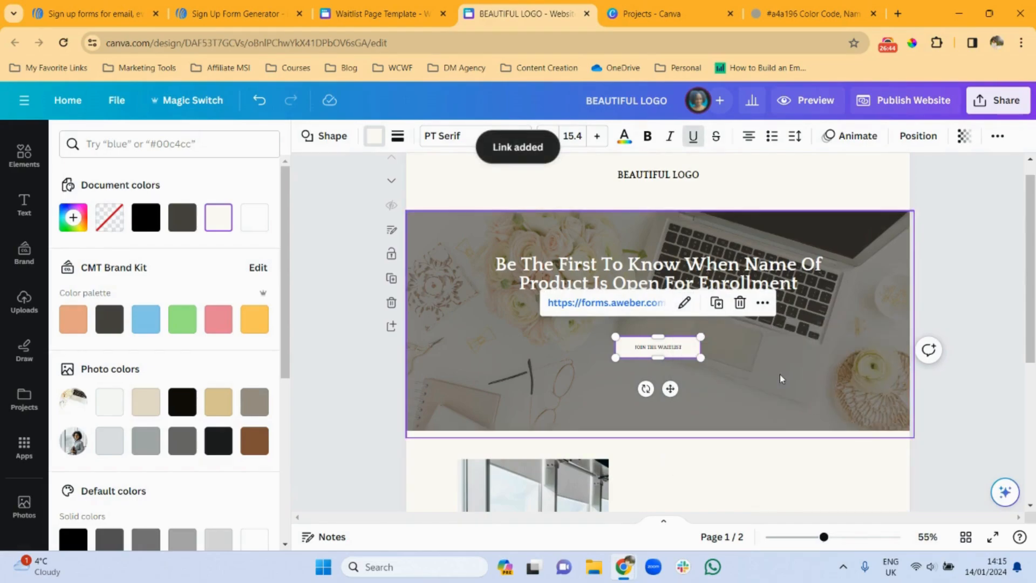
Step: Preview the BEAUTIFUL LOGO website and examine its page layout in the desktop view
drag(1031, 296, 1033, 221)
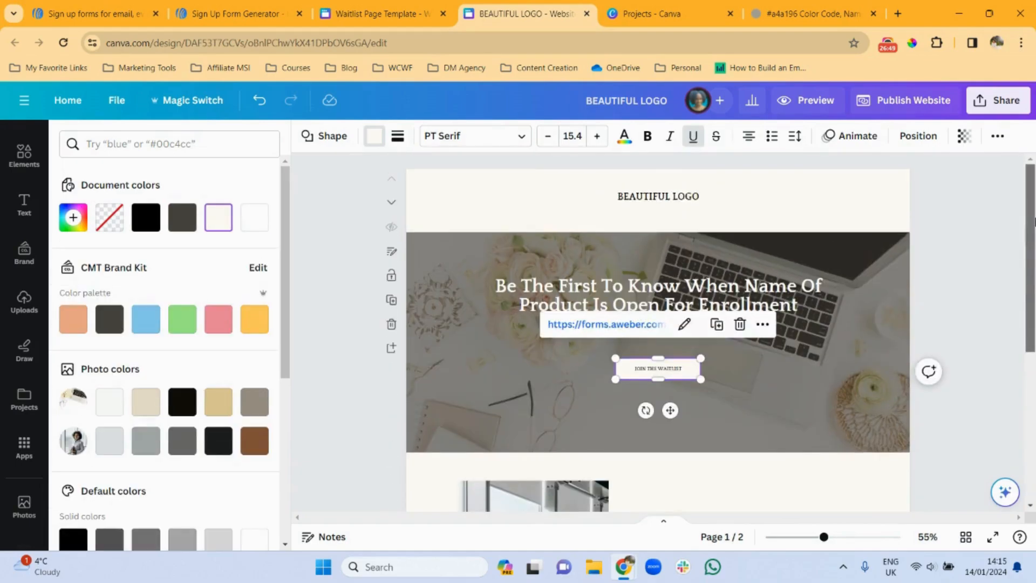
click(808, 105)
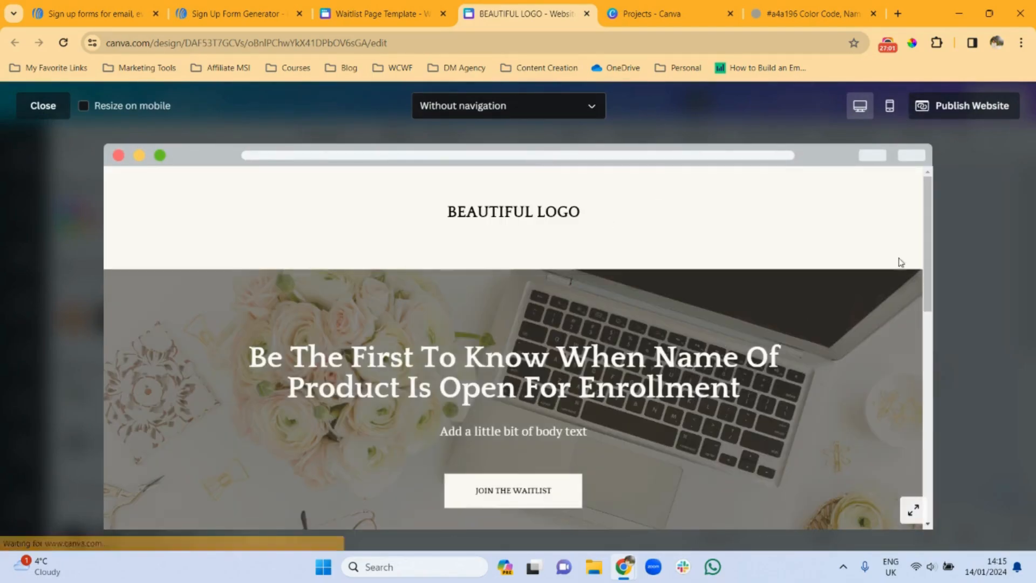
drag(928, 250, 914, 201)
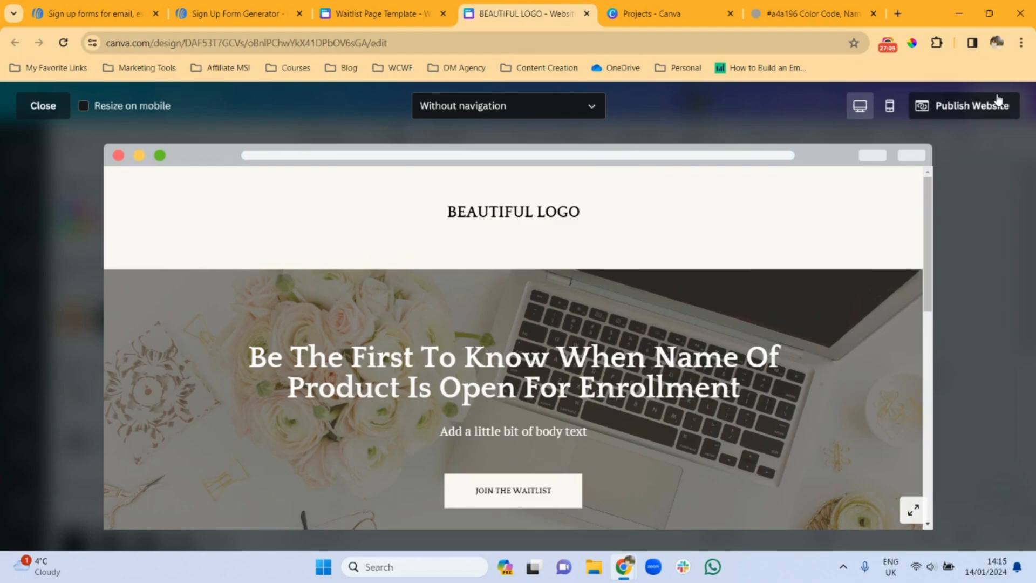
Step: Publish the website without navigation to the free Canva domain, with prelaunch-page as the page URL
click(958, 108)
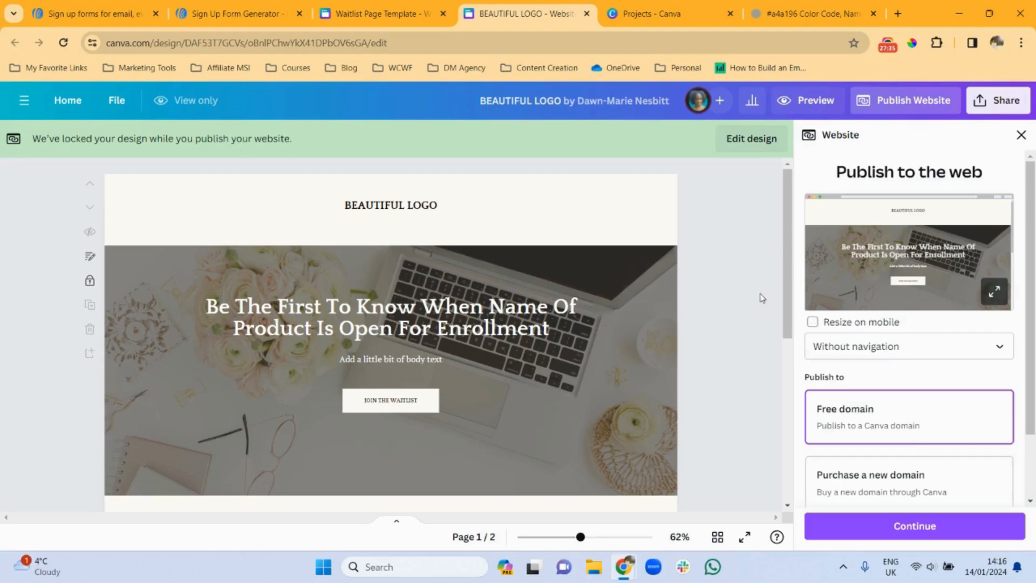
drag(787, 301, 767, 279)
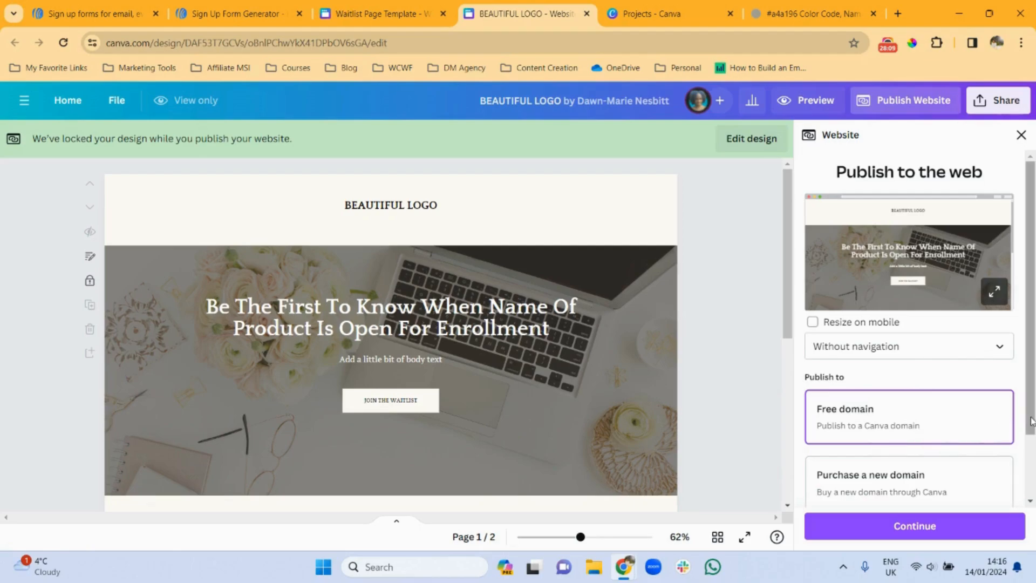
scroll(1032, 420, down, 2)
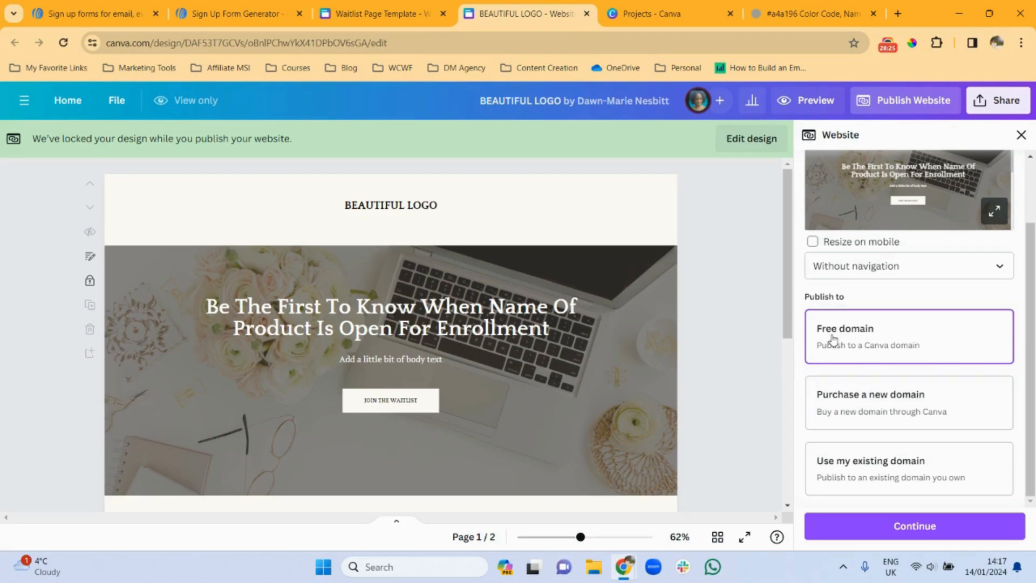
click(898, 538)
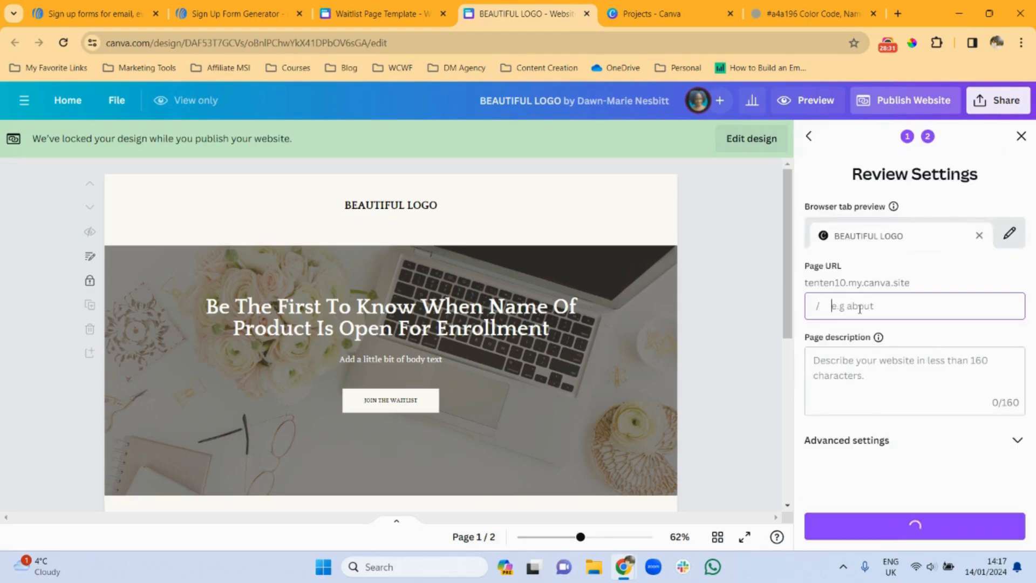
text(prelaunch-page)
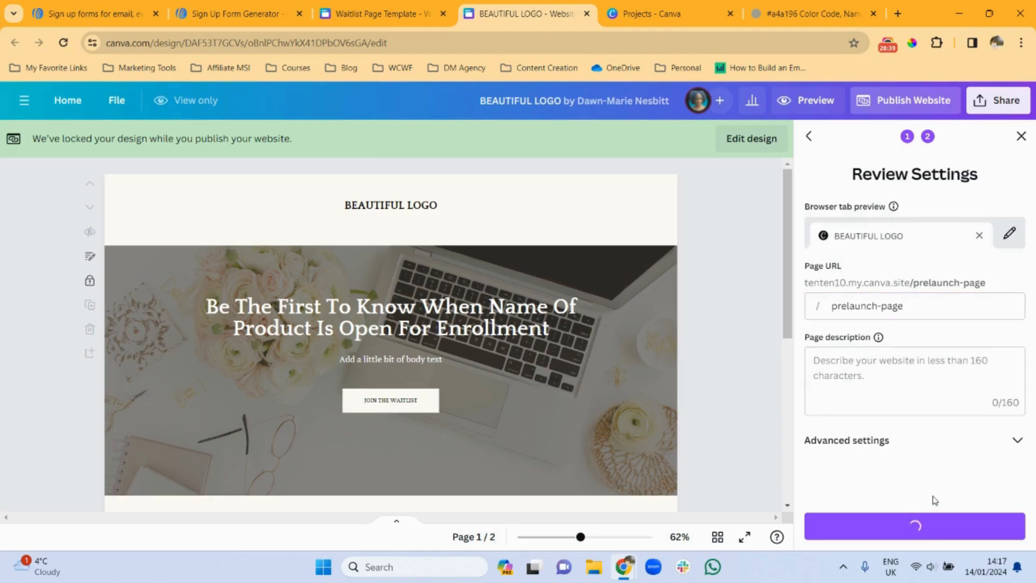
click(924, 527)
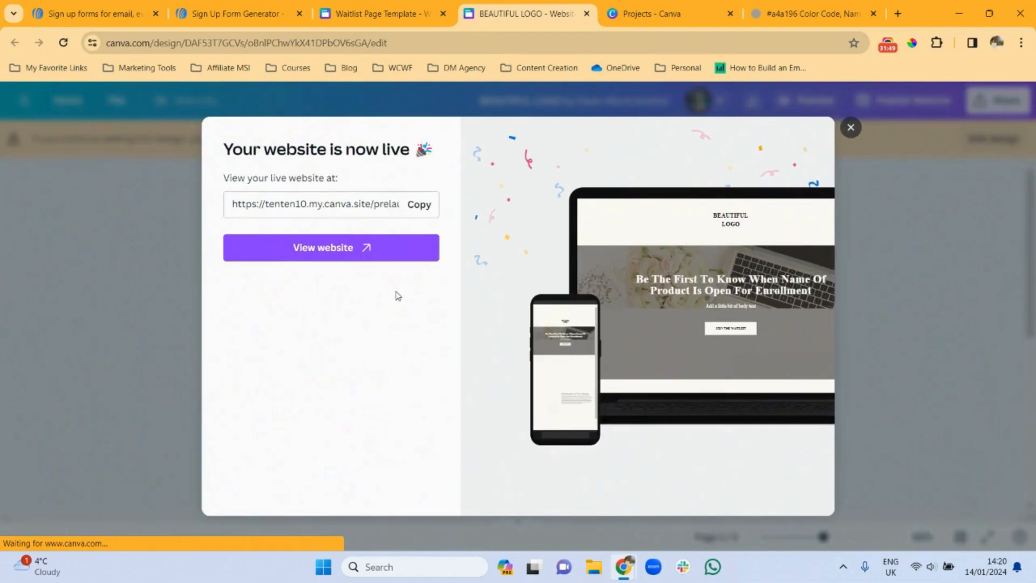
Step: View the live website and test that the JOIN THE WAITLIST button opens the AWeber sign up form
click(366, 246)
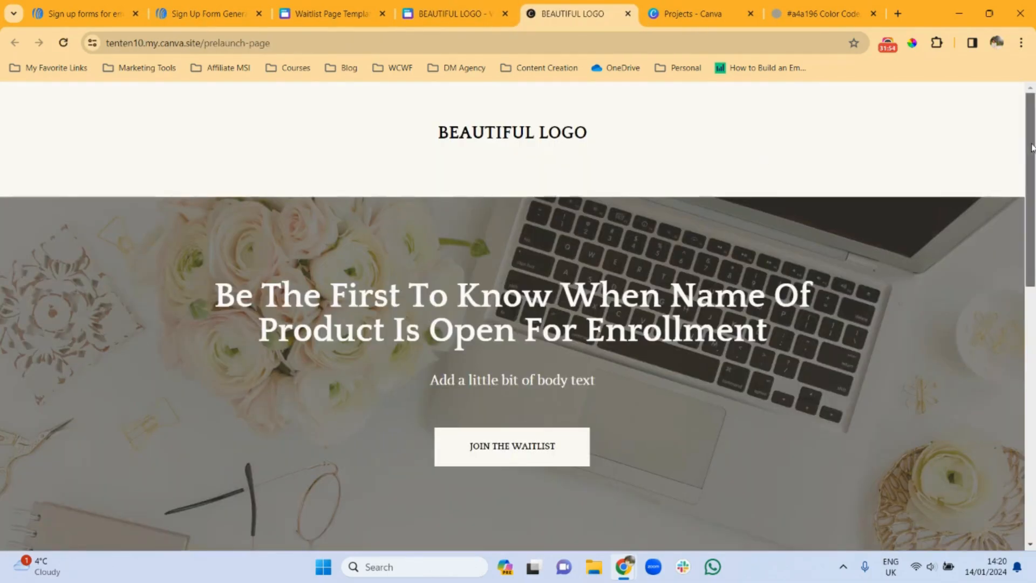
mouse_move(1031, 146)
mouse_down()
mouse_move(1032, 401)
mouse_move(1031, 135)
mouse_up()
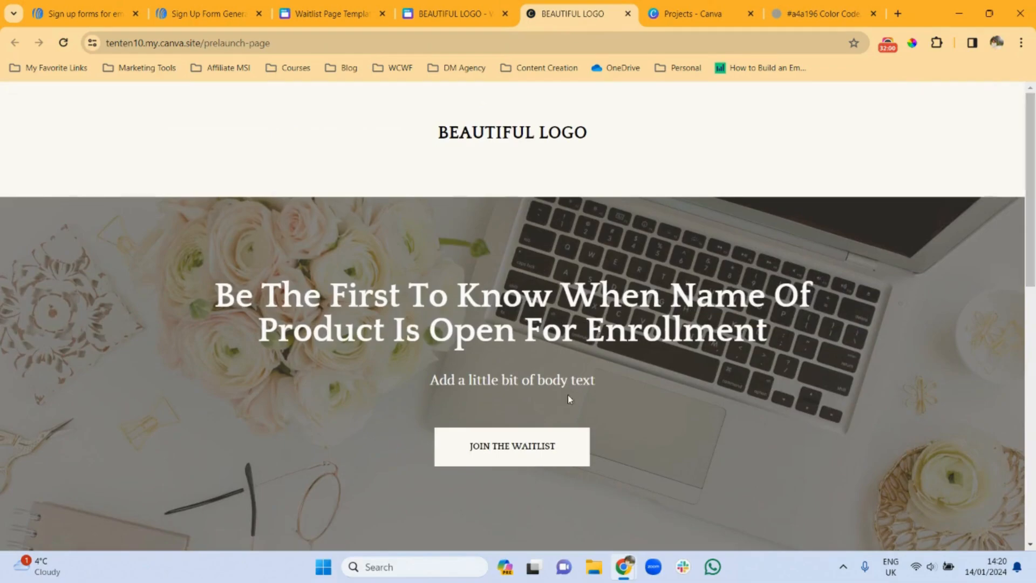
click(529, 450)
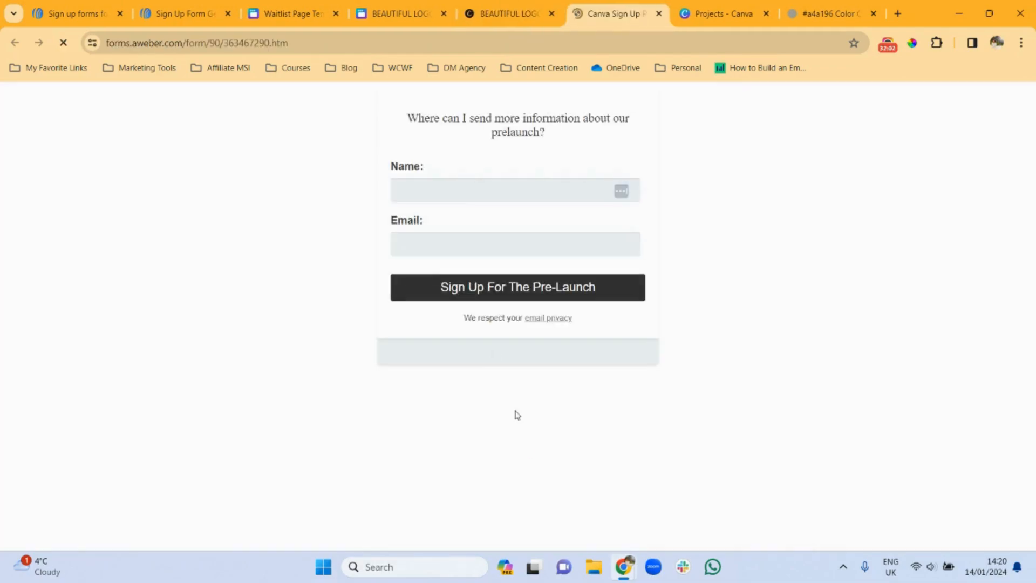